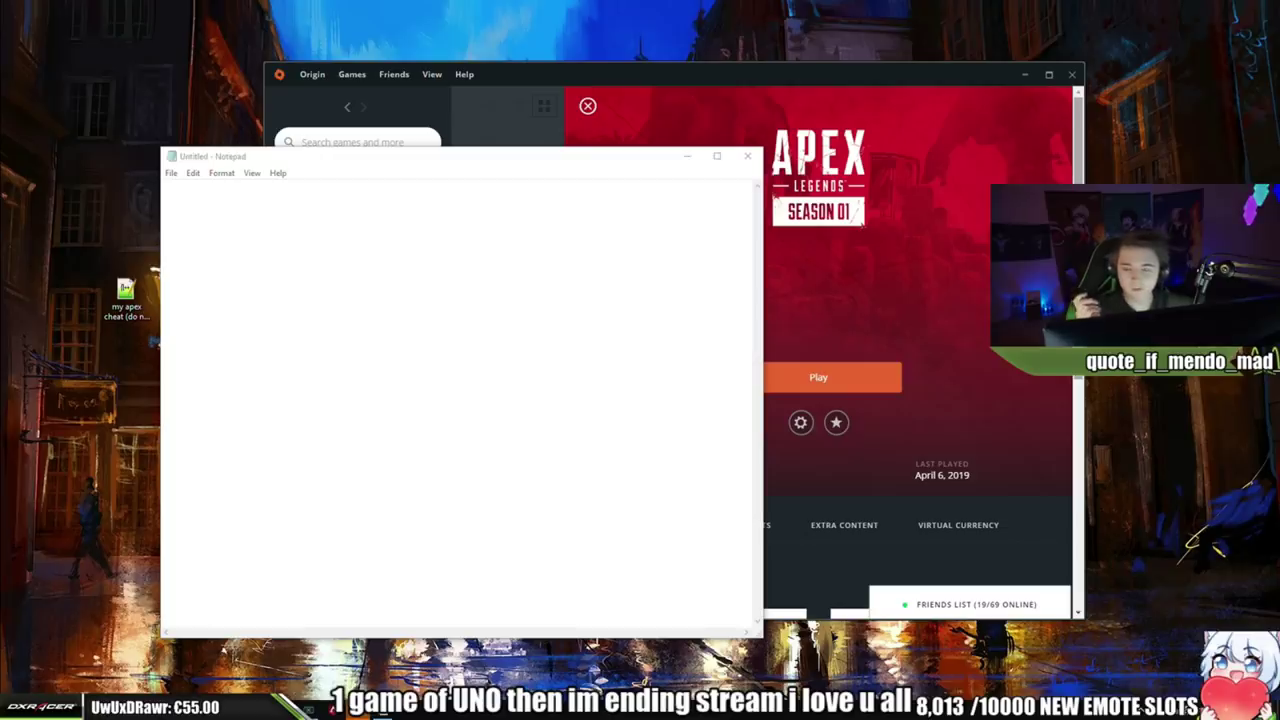
Enter the line "hud_setting_minimapRotate 1" in the blank Notepad document
{"action": "left_click", "coordinate": [489, 331]}
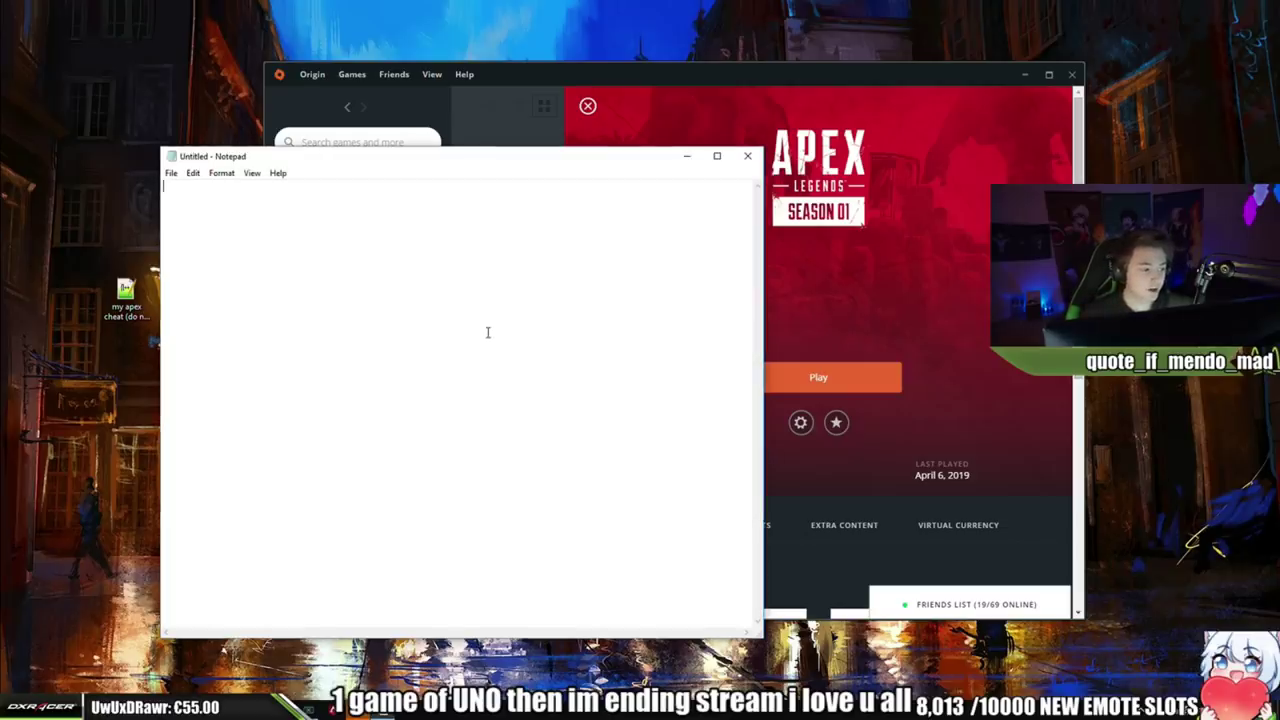
{"action": "type", "text": "hud_setting_minimapRotate 1"}
{"action": "key", "text": "ctrl+a"}
{"action": "left_click", "coordinate": [386, 228]}
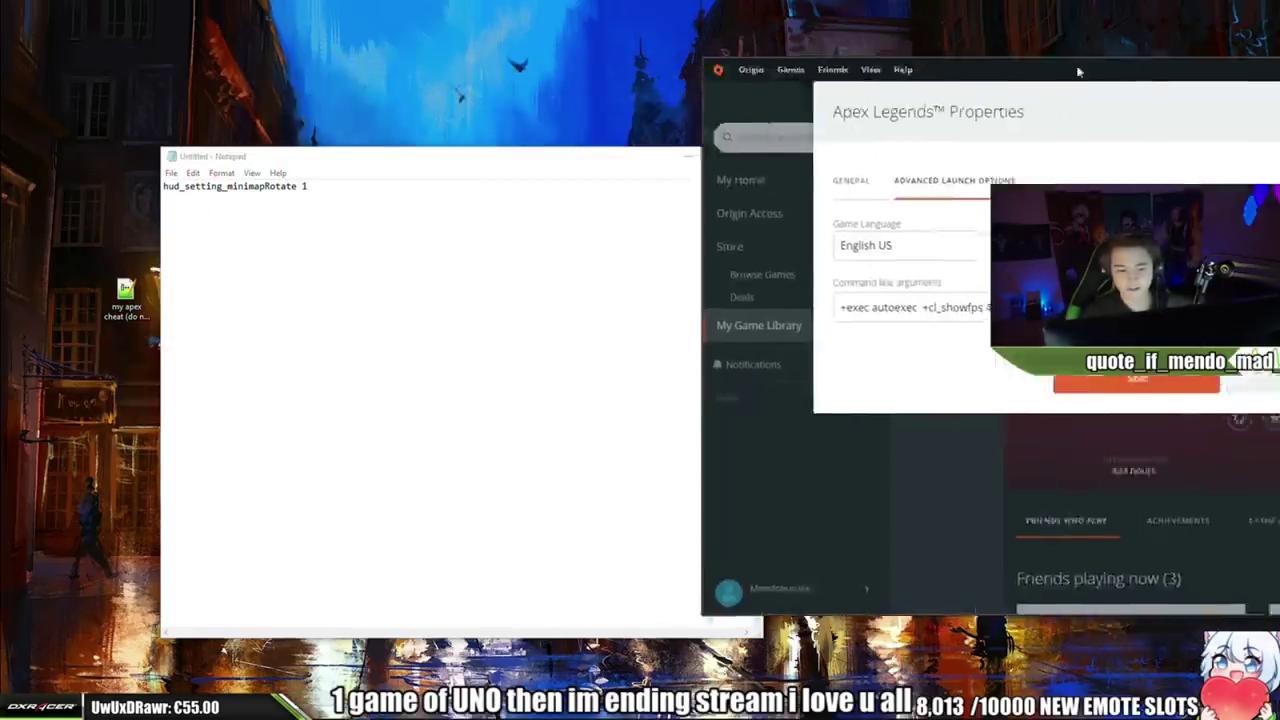
Switch to Origin and highlight the "+exec autoexec" launch argument in the Apex Legends properties
{"action": "left_click_drag", "start_coordinate": [1078, 71], "coordinate": [580, 92]}
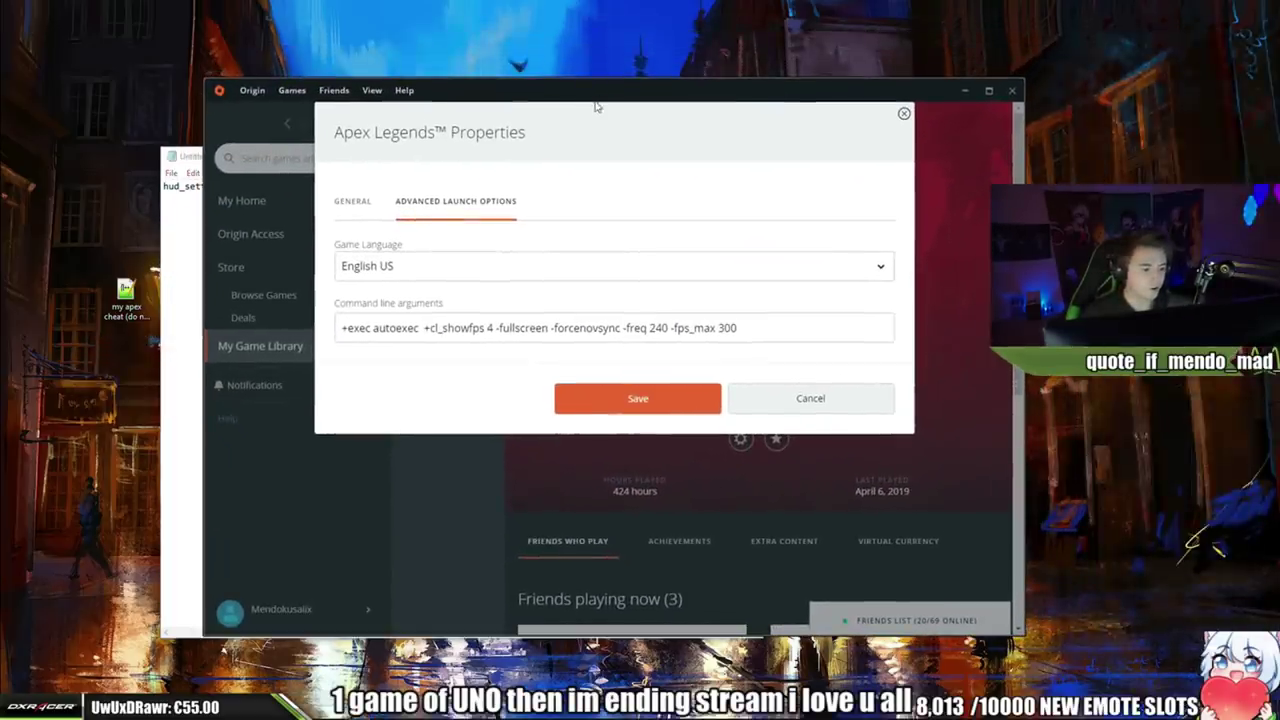
{"action": "left_click_drag", "start_coordinate": [341, 328], "coordinate": [422, 328]}
{"action": "left_click", "coordinate": [425, 330]}
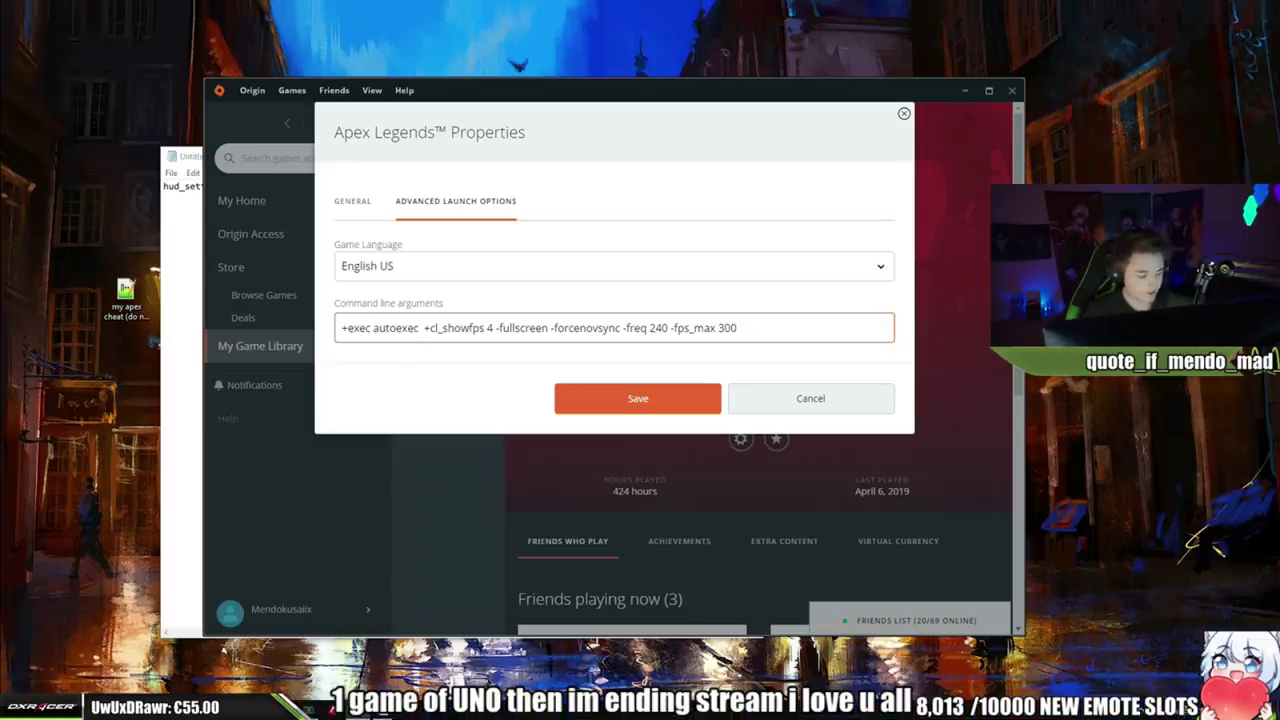
Switch to File Explorer, open the cfg folder inside the Apex installation and select the autoexec file
{"action": "key", "text": "super+e"}
{"action": "left_click_drag", "start_coordinate": [456, 144], "coordinate": [1279, 155]}
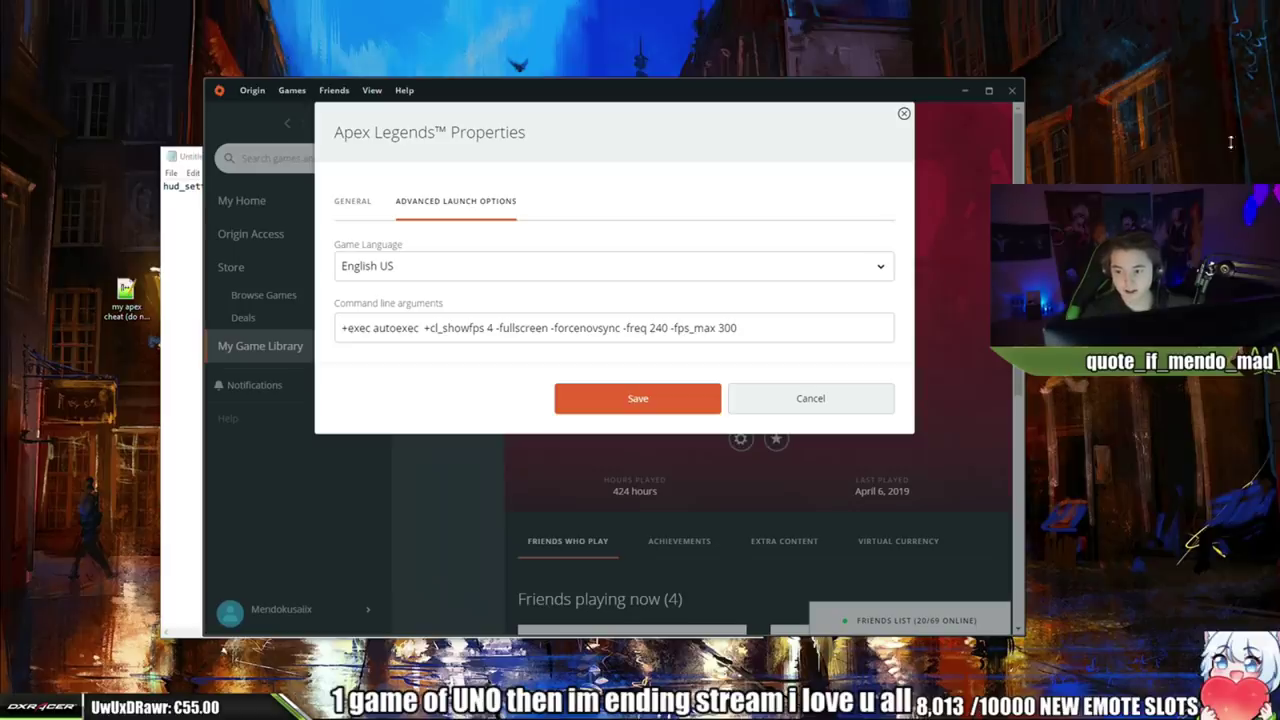
{"action": "left_click_drag", "start_coordinate": [1279, 126], "coordinate": [629, 126]}
{"action": "double_click", "coordinate": [600, 260]}
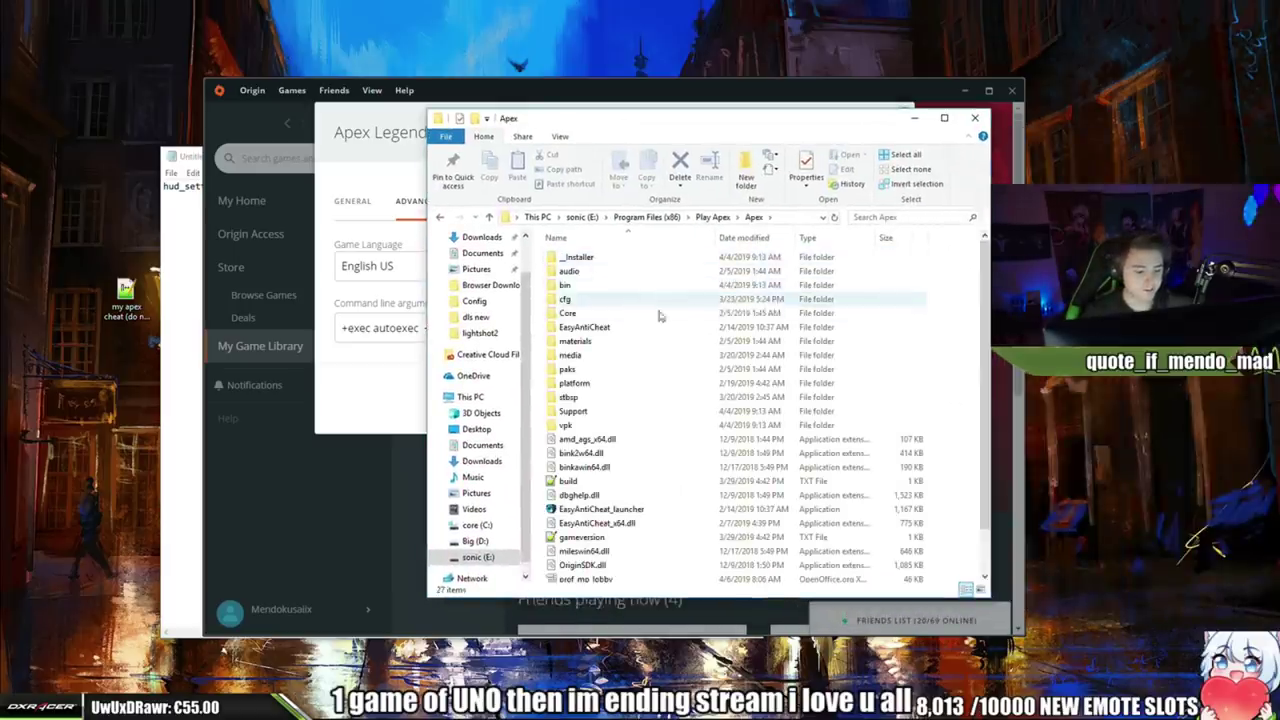
{"action": "double_click", "coordinate": [605, 299]}
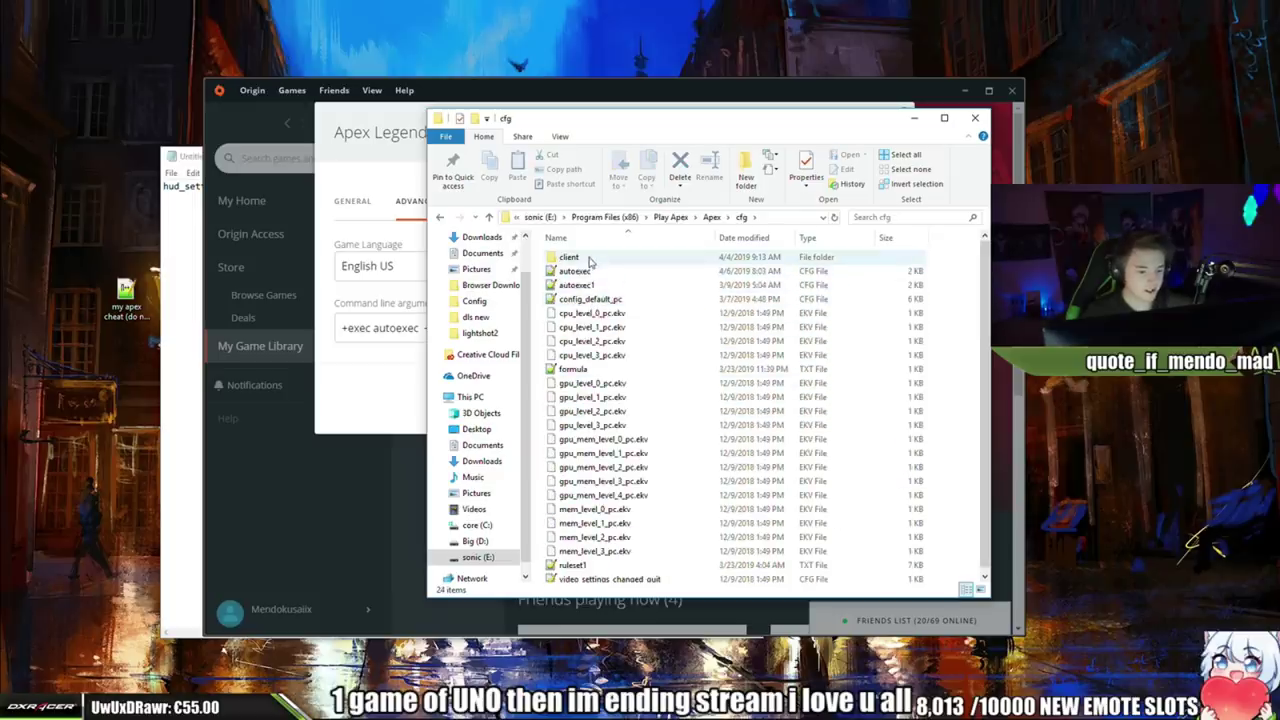
{"action": "left_click", "coordinate": [630, 273]}
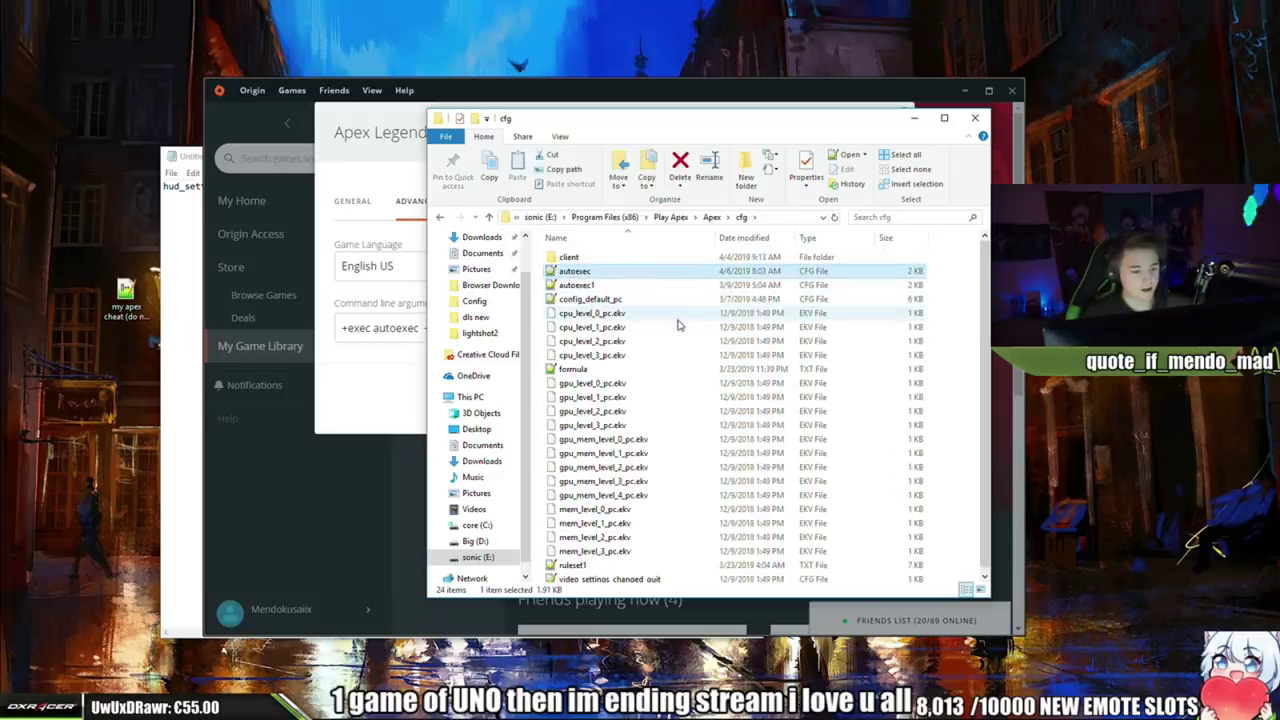
Duplicate the config_default_pc file in the cfg folder and rename the copy as autoe
{"action": "left_click", "coordinate": [625, 302]}
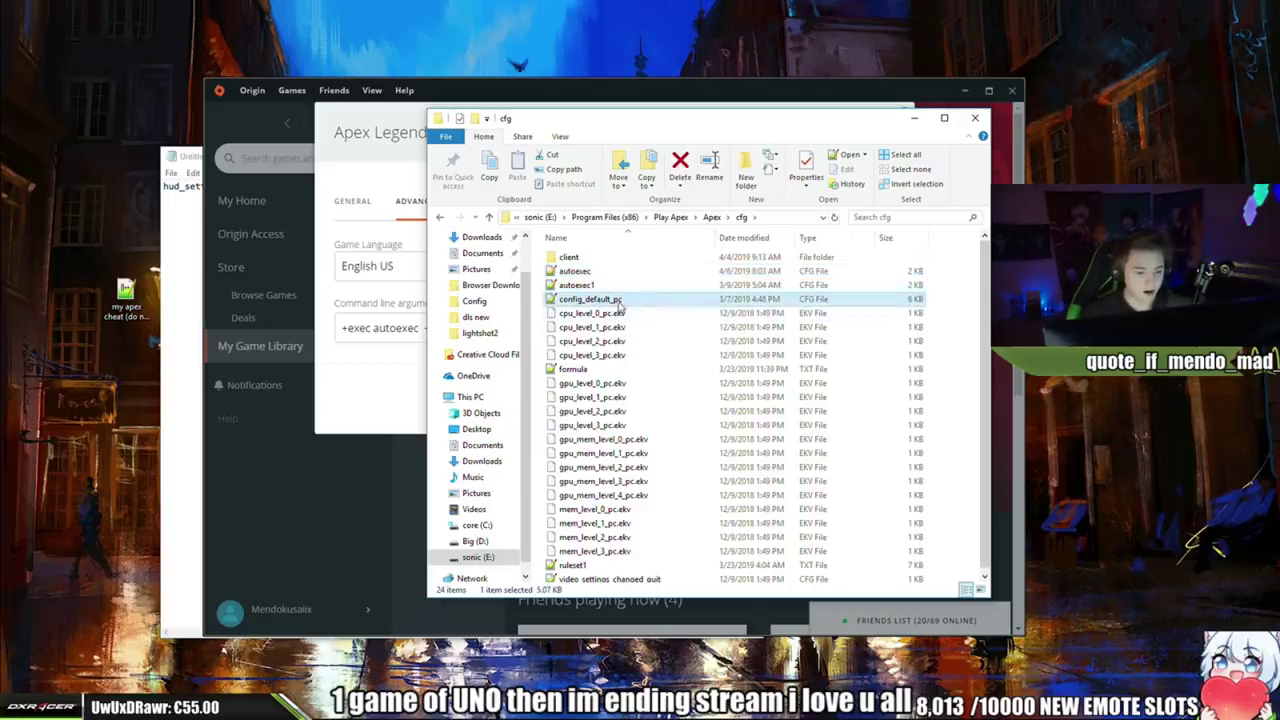
{"action": "key", "text": "ctrl+c"}
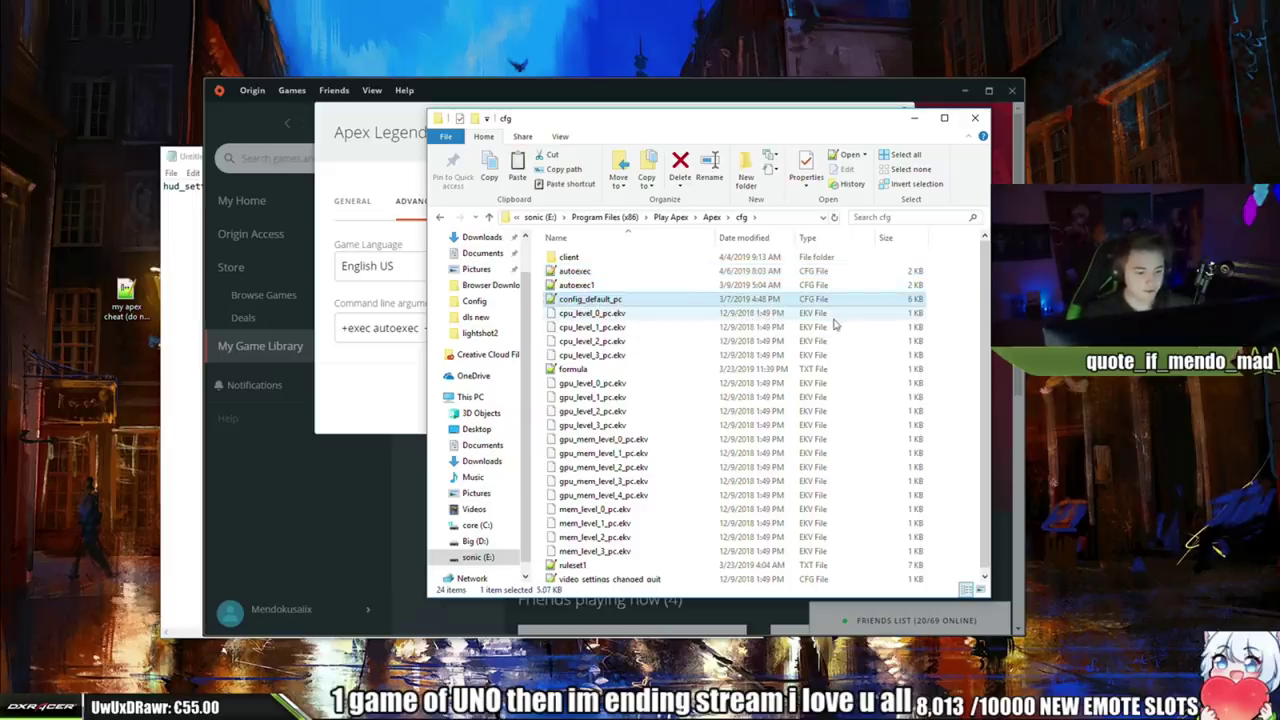
{"action": "key", "text": "ctrl+v"}
{"action": "right_click", "coordinate": [640, 281]}
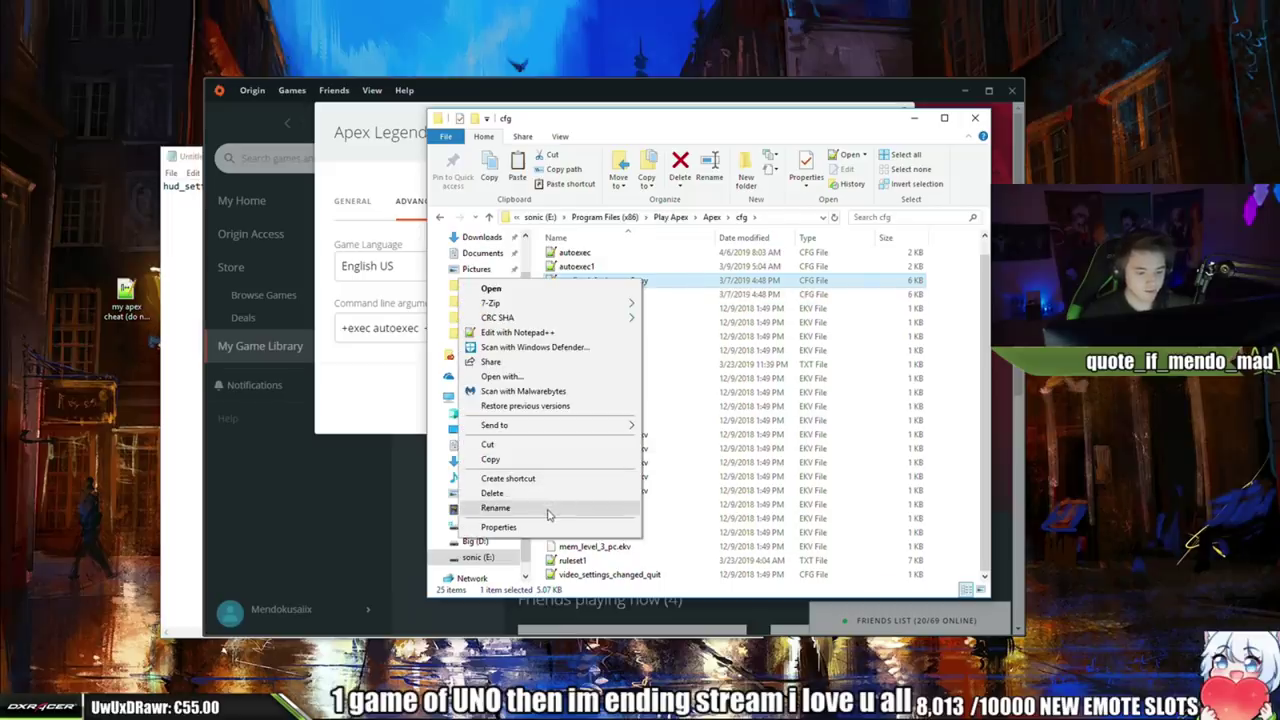
{"action": "left_click", "coordinate": [600, 508]}
{"action": "type", "text": "autoe"}
{"action": "key", "text": "Return"}
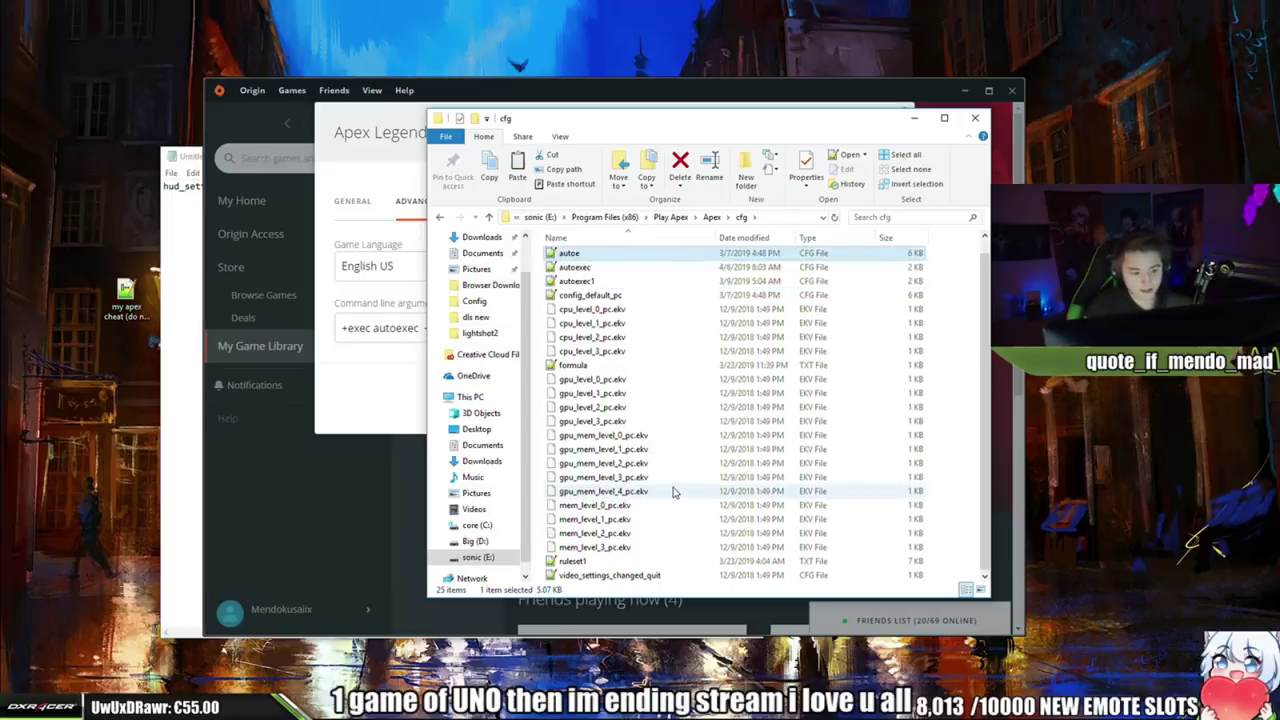
Open the autoe config file in Notepad++ and delete all of its contents
{"action": "double_click", "coordinate": [642, 254]}
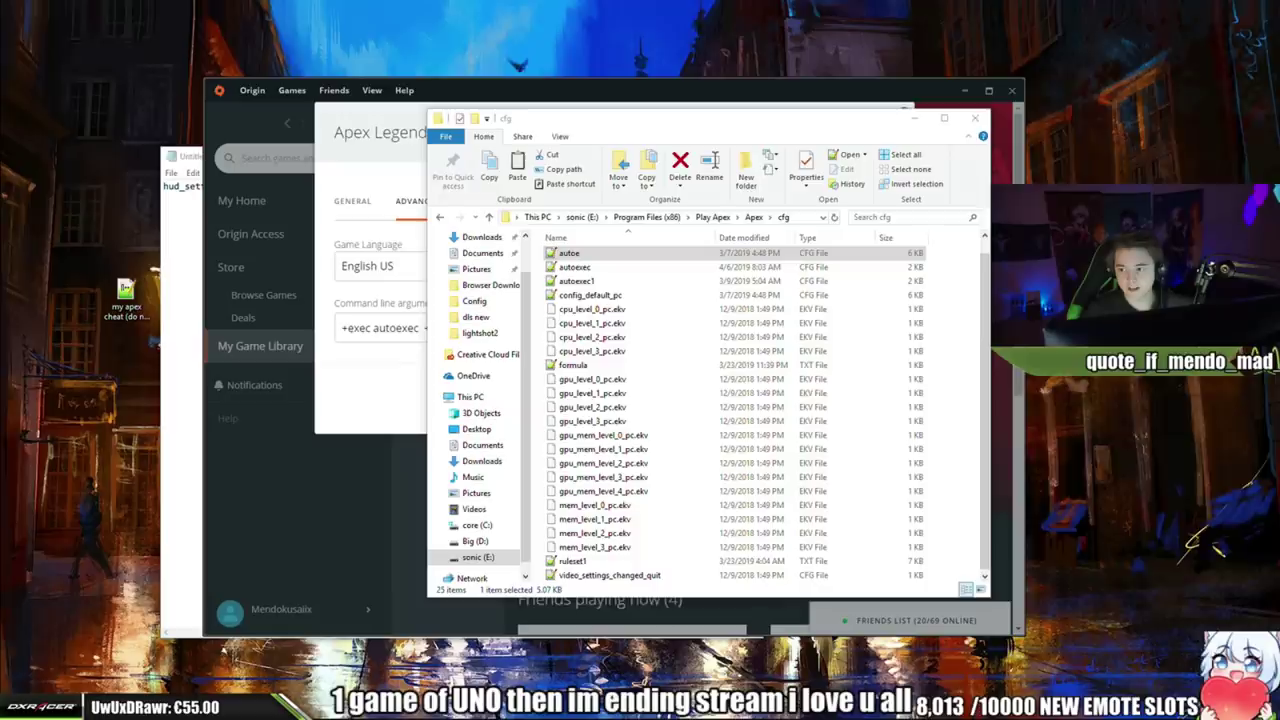
{"action": "left_click", "coordinate": [892, 281]}
{"action": "key", "text": "ctrl+a"}
{"action": "key", "text": "Delete"}
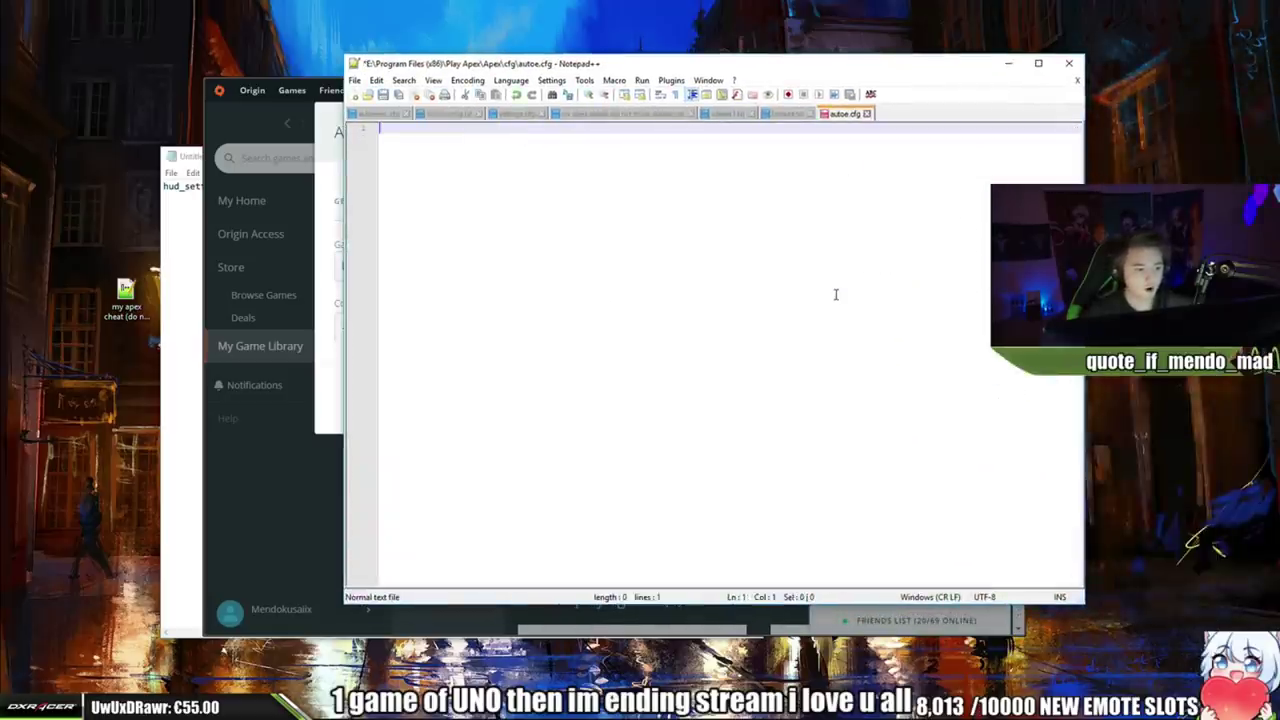
Copy the "hud_setting_minimapRotate 1" line from Notepad into the empty autoe.cfg file
{"action": "key", "text": "alt+Tab"}
{"action": "key", "text": "ctrl+a"}
{"action": "key", "text": "ctrl+c"}
{"action": "key", "text": "alt+Tab"}
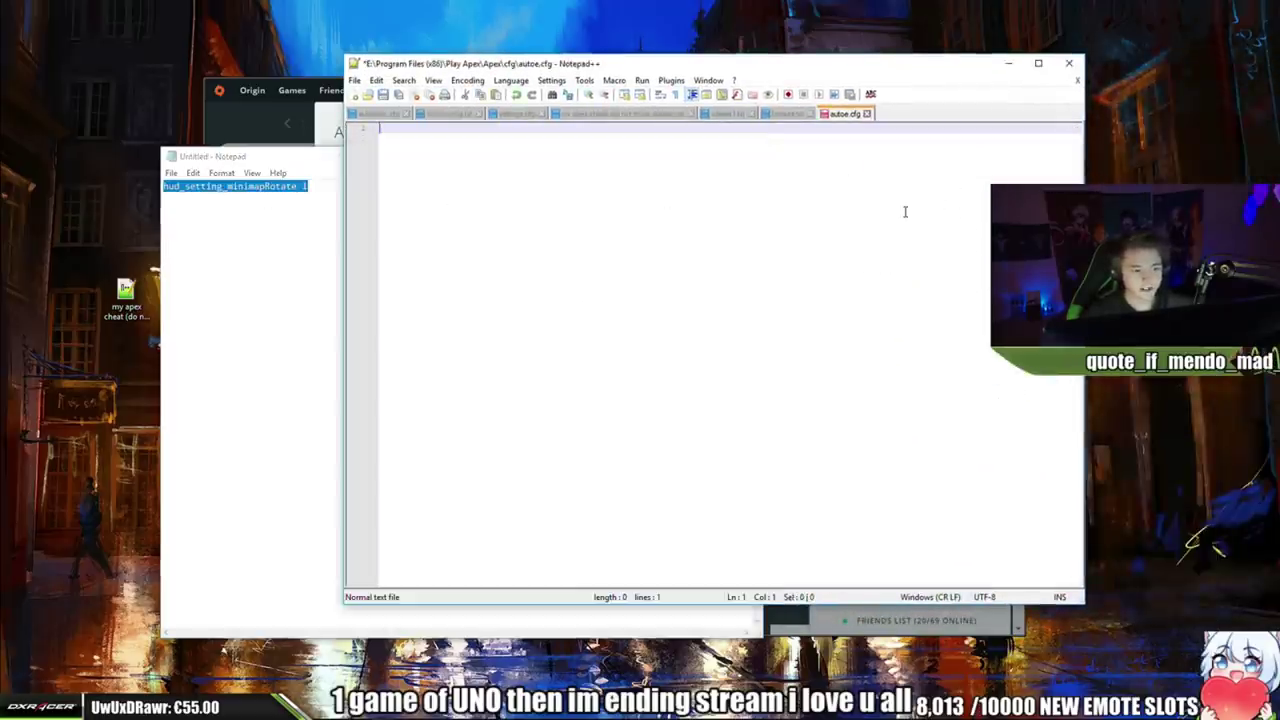
{"action": "key", "text": "ctrl+v"}
Clear the pasted line from autoe.cfg, close the file and return to the cfg folder
{"action": "key", "text": "ctrl+a"}
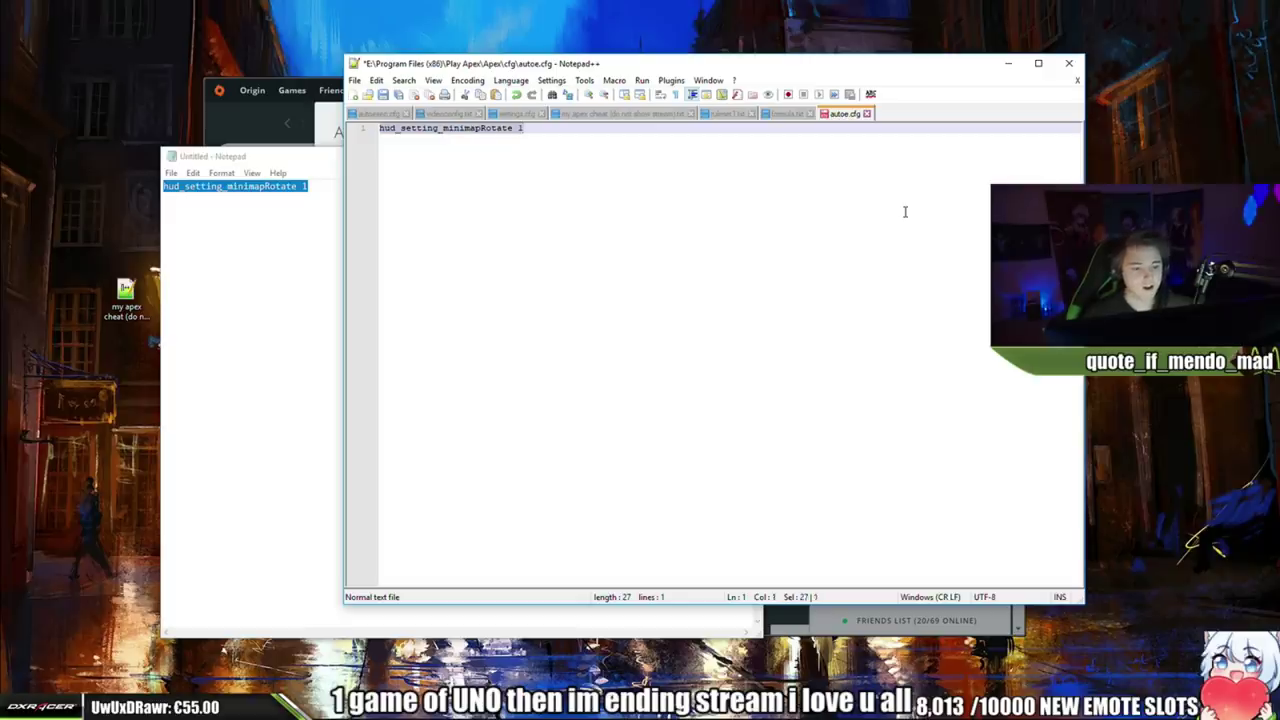
{"action": "key", "text": "BackSpace"}
{"action": "left_click", "coordinate": [867, 114]}
{"action": "left_click", "coordinate": [688, 416]}
{"action": "left_click_drag", "start_coordinate": [661, 64], "coordinate": [1279, 76]}
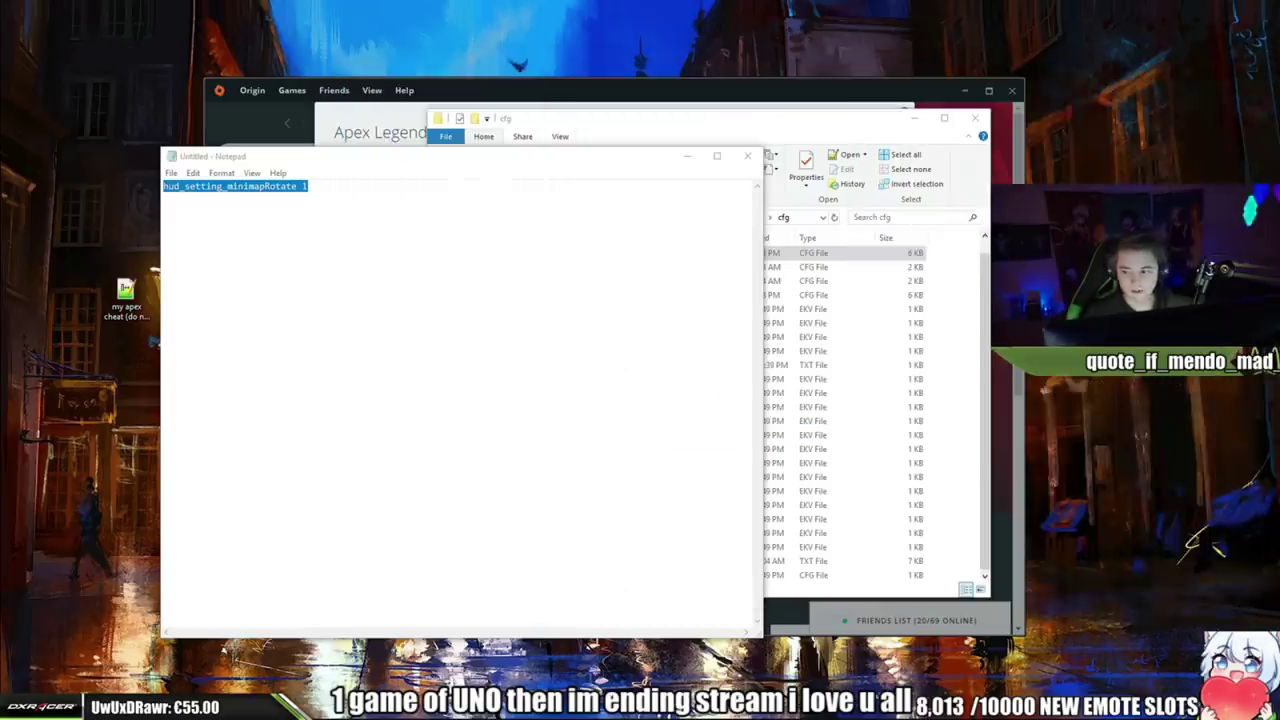
{"action": "key", "text": "alt+Tab"}
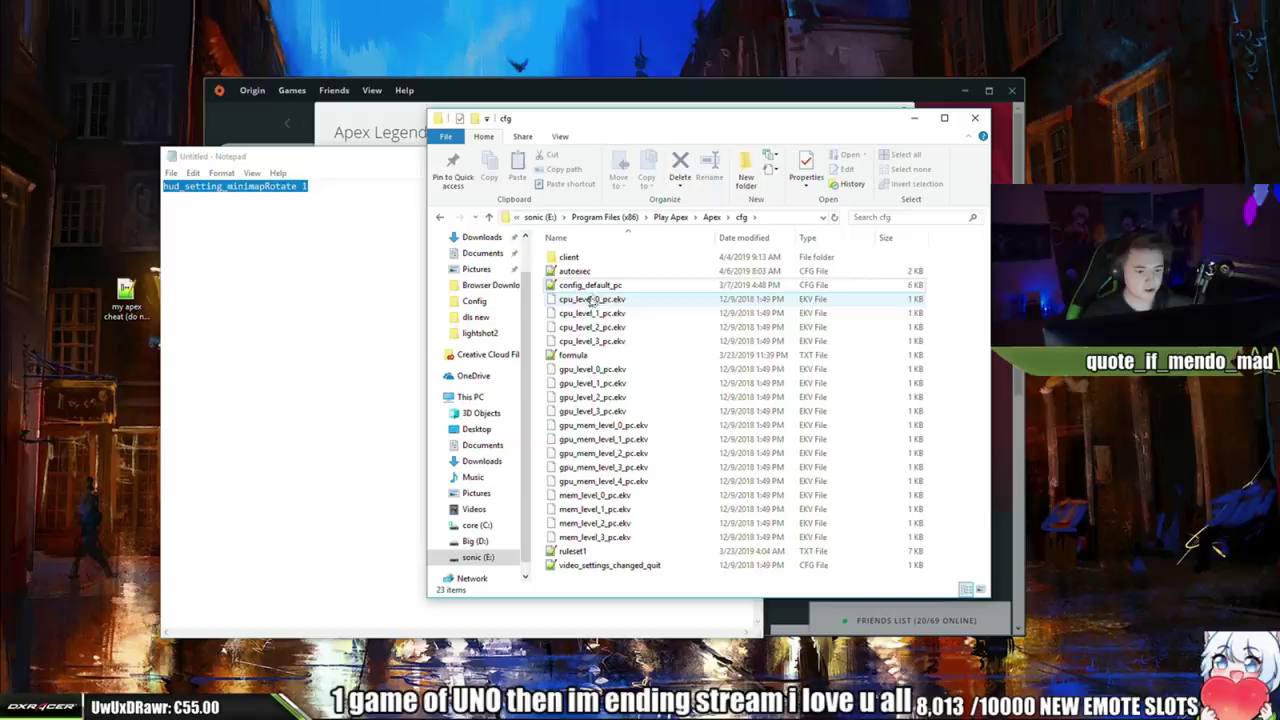
Compare the autoexec file in the cfg folder with the "+exec autoexec" launch argument in Origin
{"action": "left_click", "coordinate": [588, 274]}
{"action": "key", "text": "alt+Tab"}
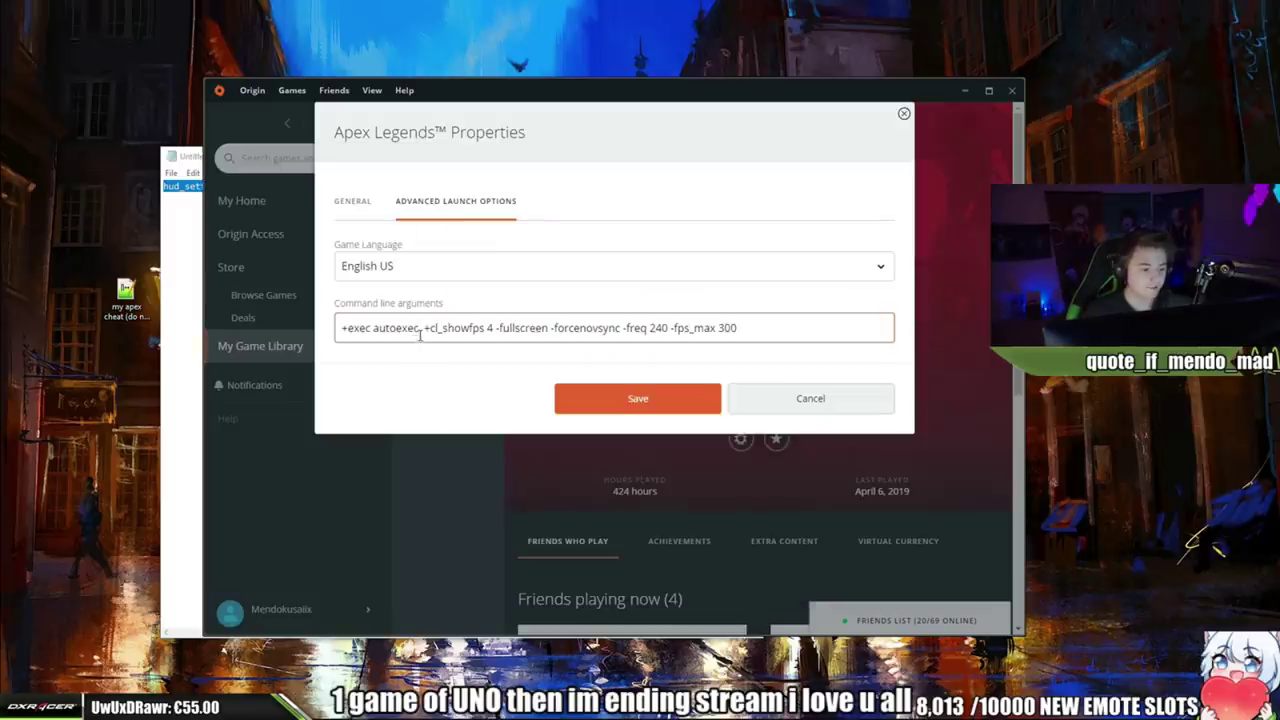
{"action": "left_click_drag", "start_coordinate": [418, 330], "coordinate": [338, 330]}
{"action": "left_click", "coordinate": [482, 330]}
{"action": "key", "text": "alt+Tab"}
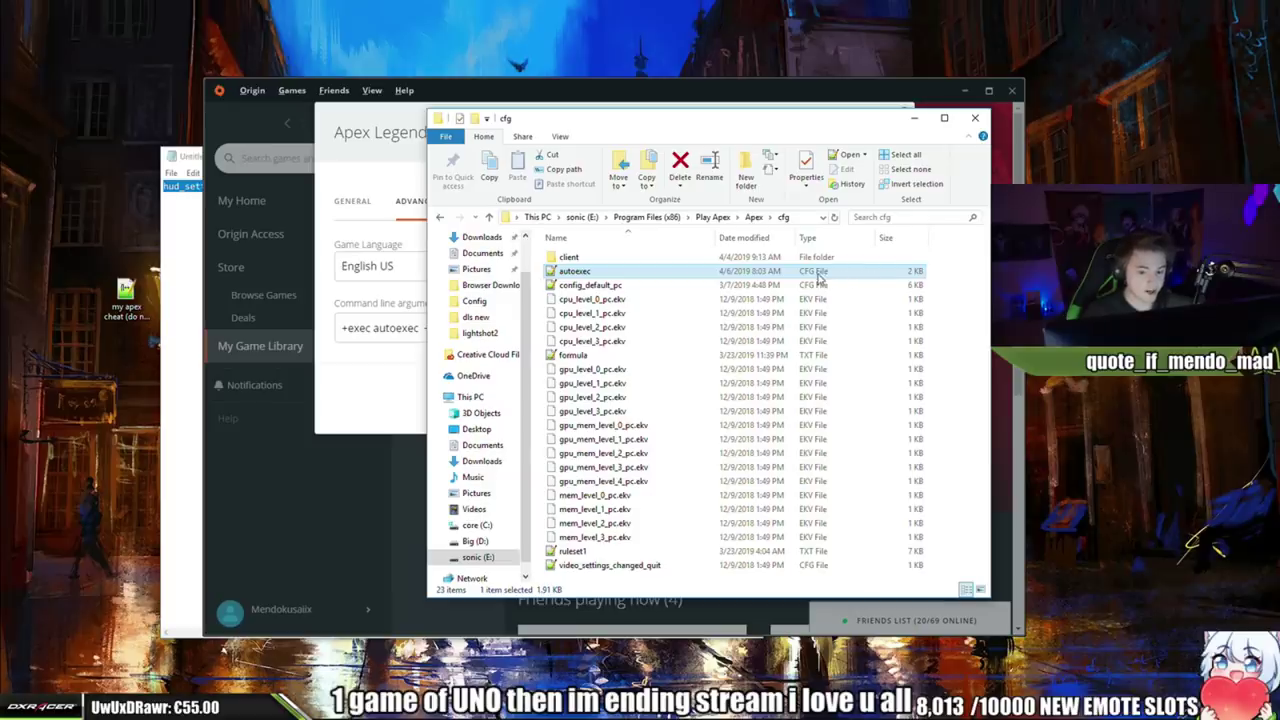
{"action": "left_click", "coordinate": [595, 272]}
{"action": "left_click", "coordinate": [653, 277]}
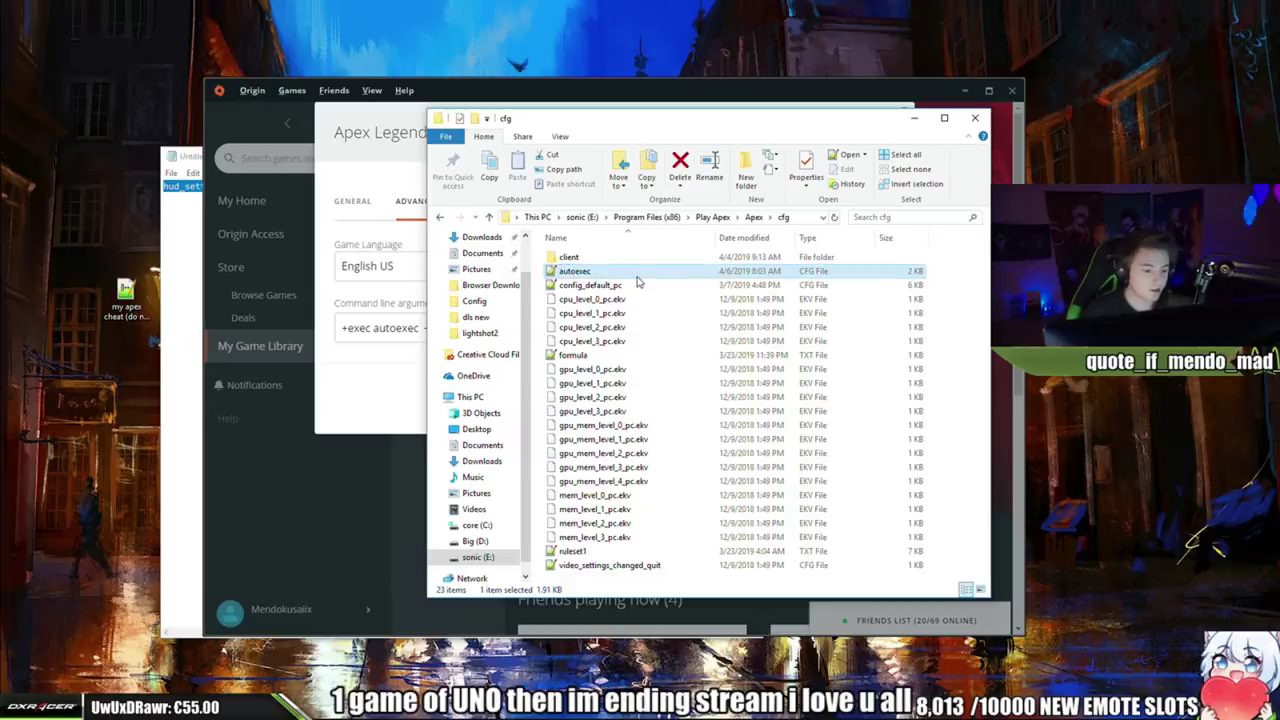
{"action": "left_click", "coordinate": [815, 288]}
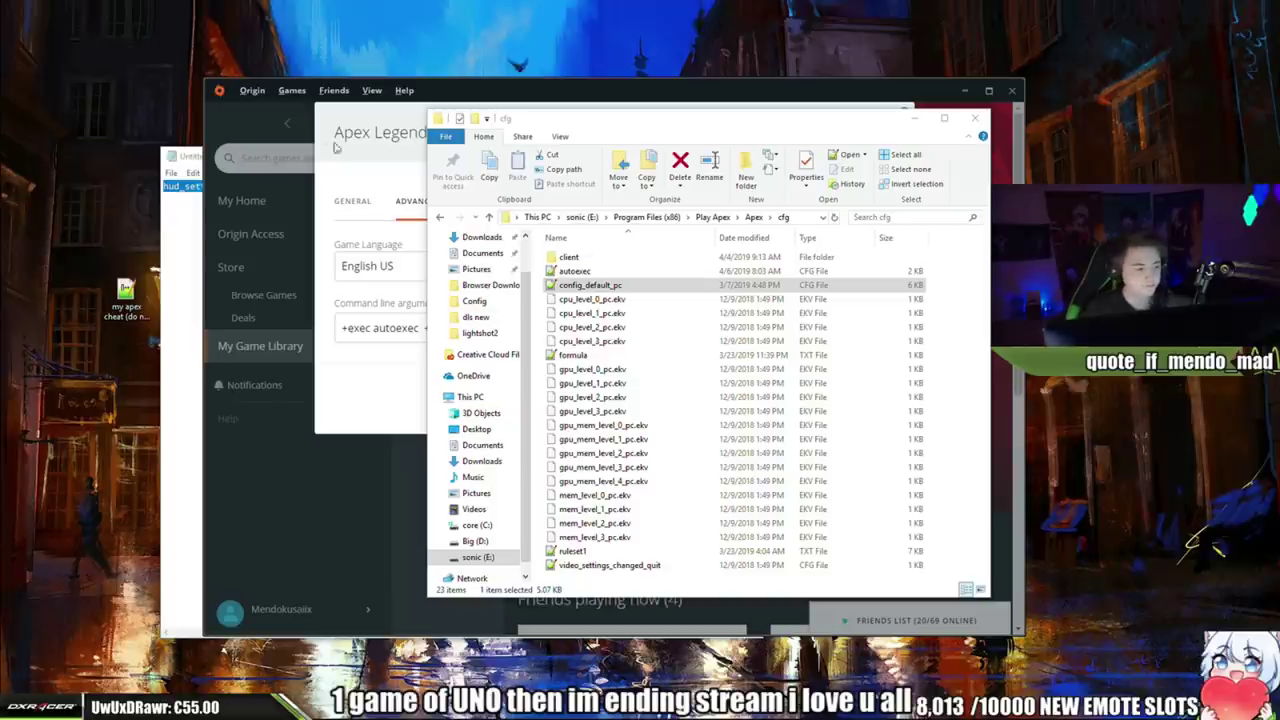
Switch to Notepad and add the lines "r_shadows 0" and "r_fullscreen 1" below the minimap setting
{"action": "left_click", "coordinate": [178, 215]}
{"action": "key", "text": "ctrl+a"}
{"action": "left_click", "coordinate": [356, 224]}
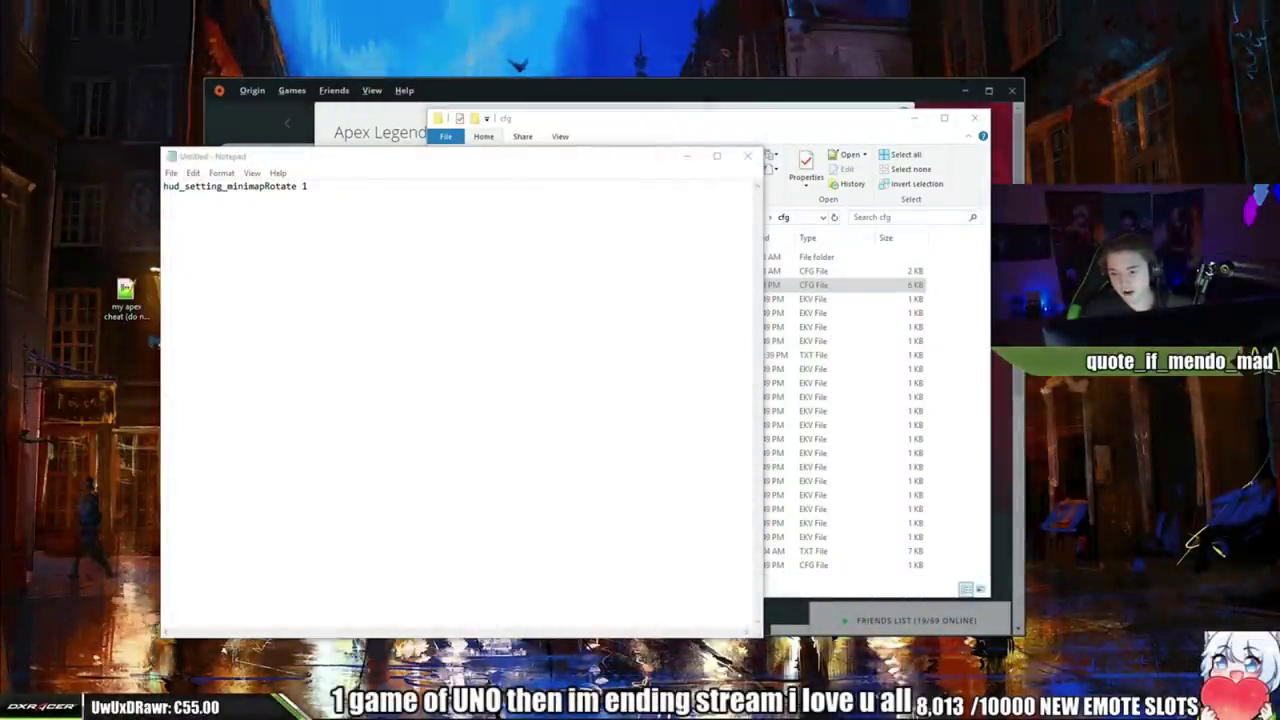
{"action": "left_click", "coordinate": [414, 263]}
{"action": "key", "text": "Return"}
{"action": "type", "text": "r_shadows 0"}
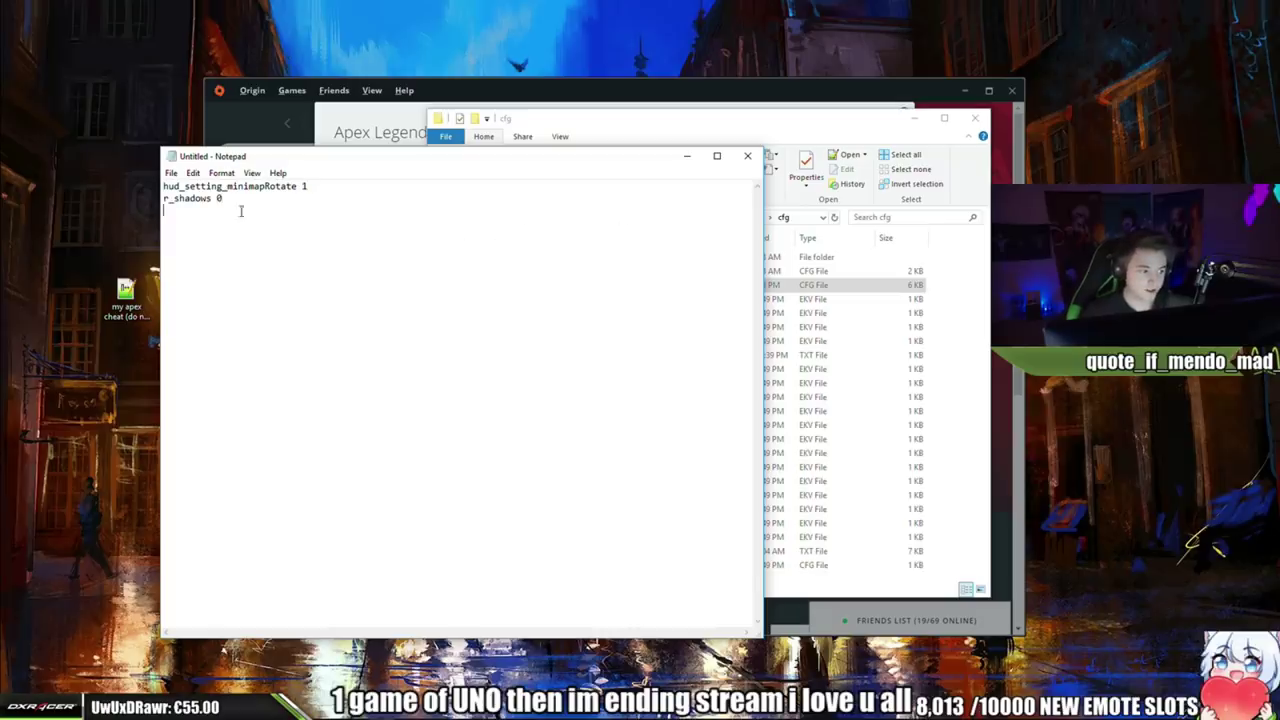
{"action": "key", "text": "Return"}
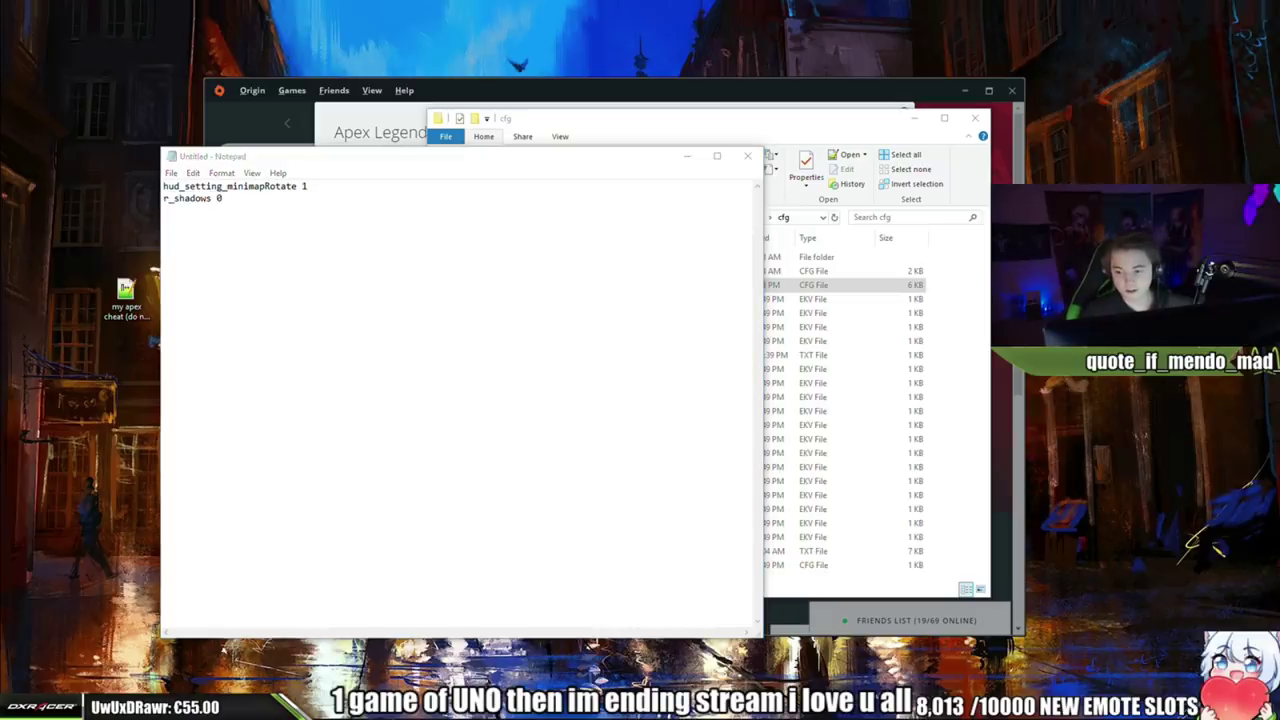
{"action": "left_click", "coordinate": [387, 239]}
{"action": "type", "text": "r_fullscreen 1"}
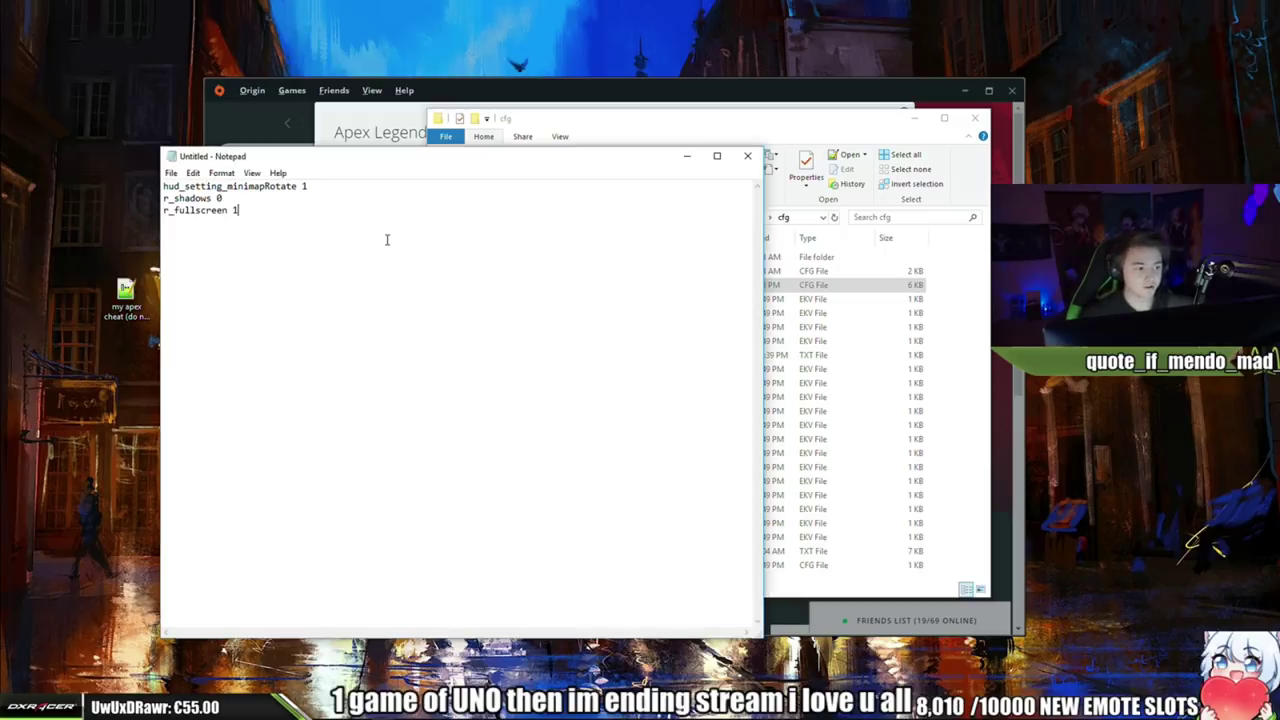
Switch to Origin and highlight the "-fullscreen -forcenovsync" launch arguments in the Apex Legends properties
{"action": "left_click", "coordinate": [700, 92]}
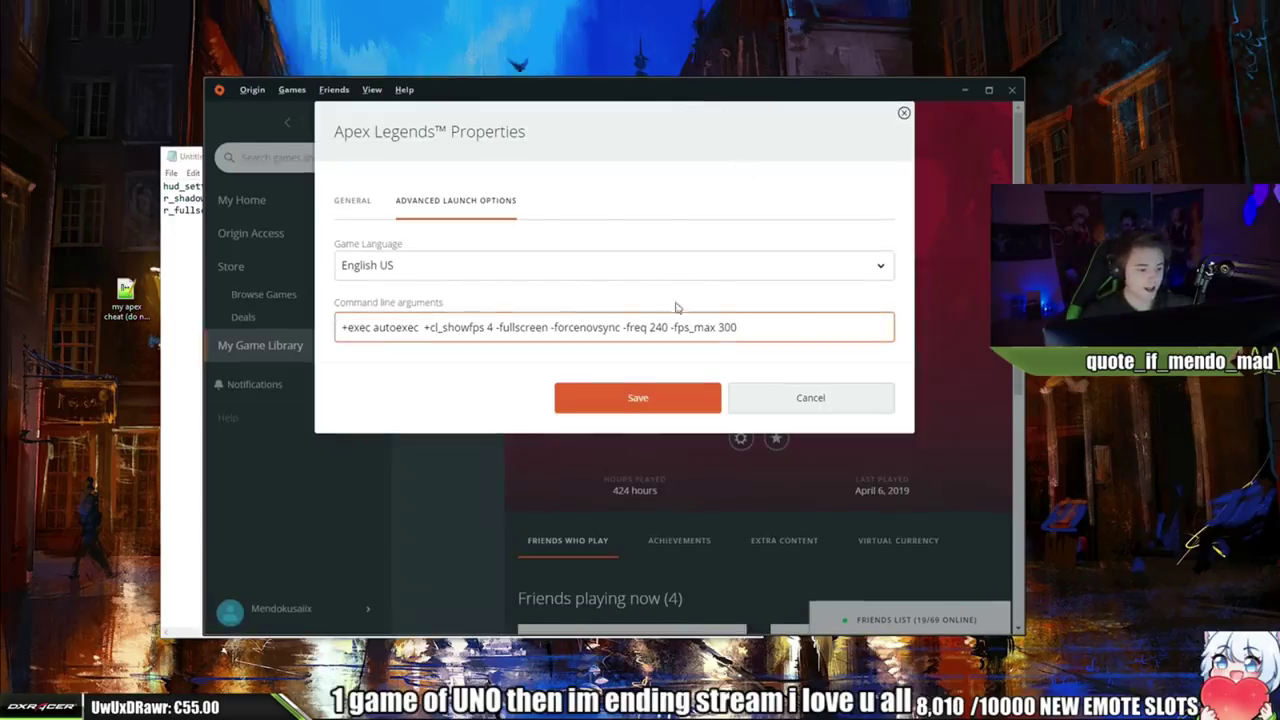
{"action": "left_click_drag", "start_coordinate": [622, 328], "coordinate": [488, 328]}
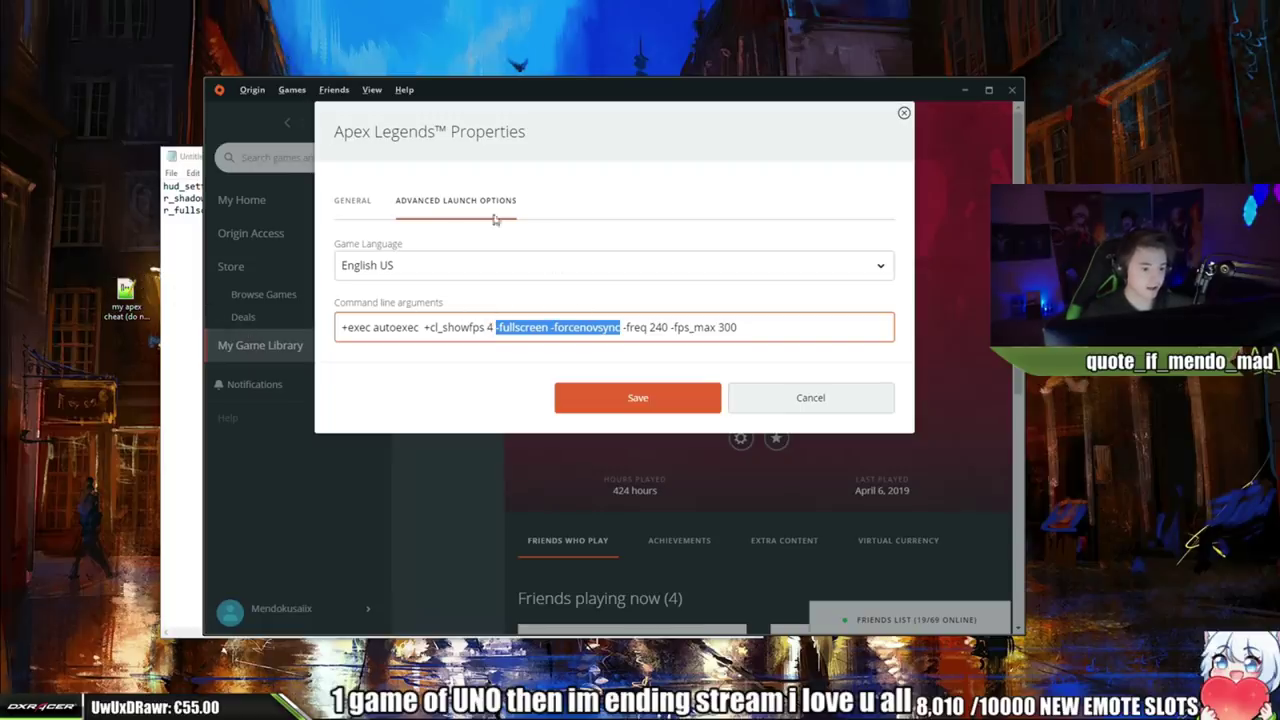
{"action": "left_click", "coordinate": [584, 338]}
Switch to Notepad and add the lines "mat_screen_blur_enabled 0" and "r_particle_timescale 3" below the fullscreen setting
{"action": "left_click", "coordinate": [174, 265]}
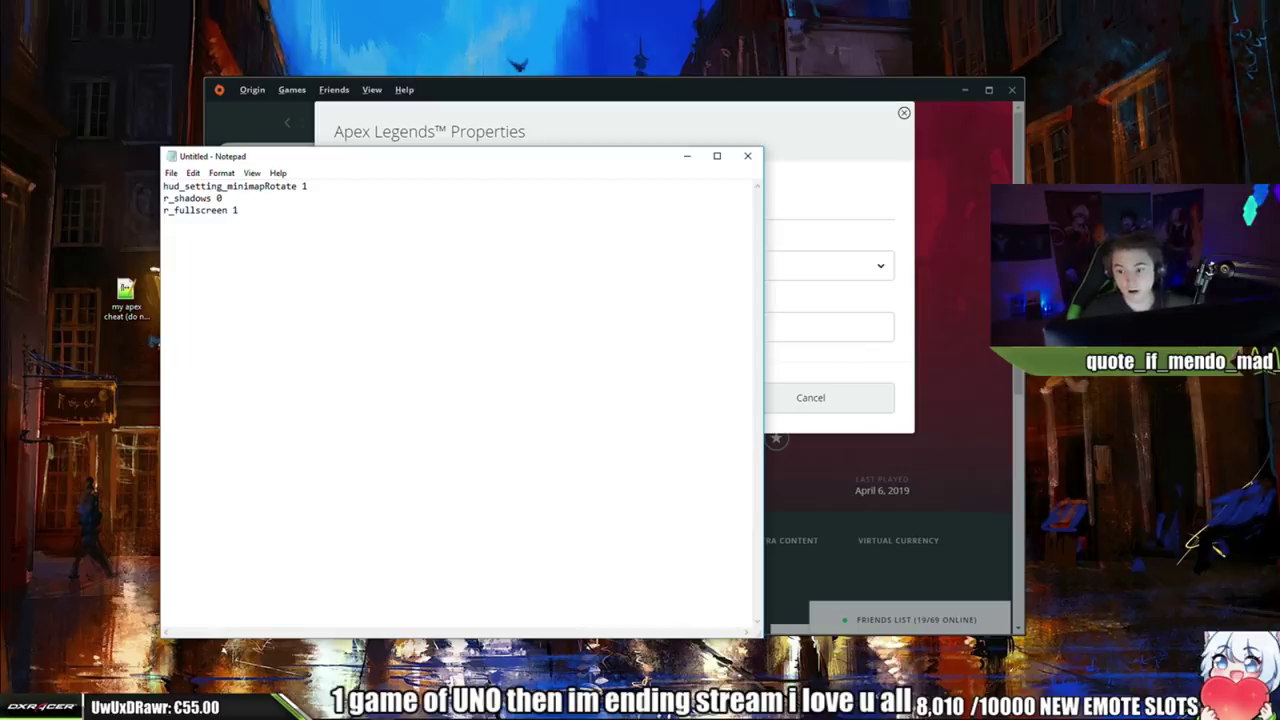
{"action": "left_click", "coordinate": [302, 240]}
{"action": "type", "text": "mat_screen_blur_enabled 0"}
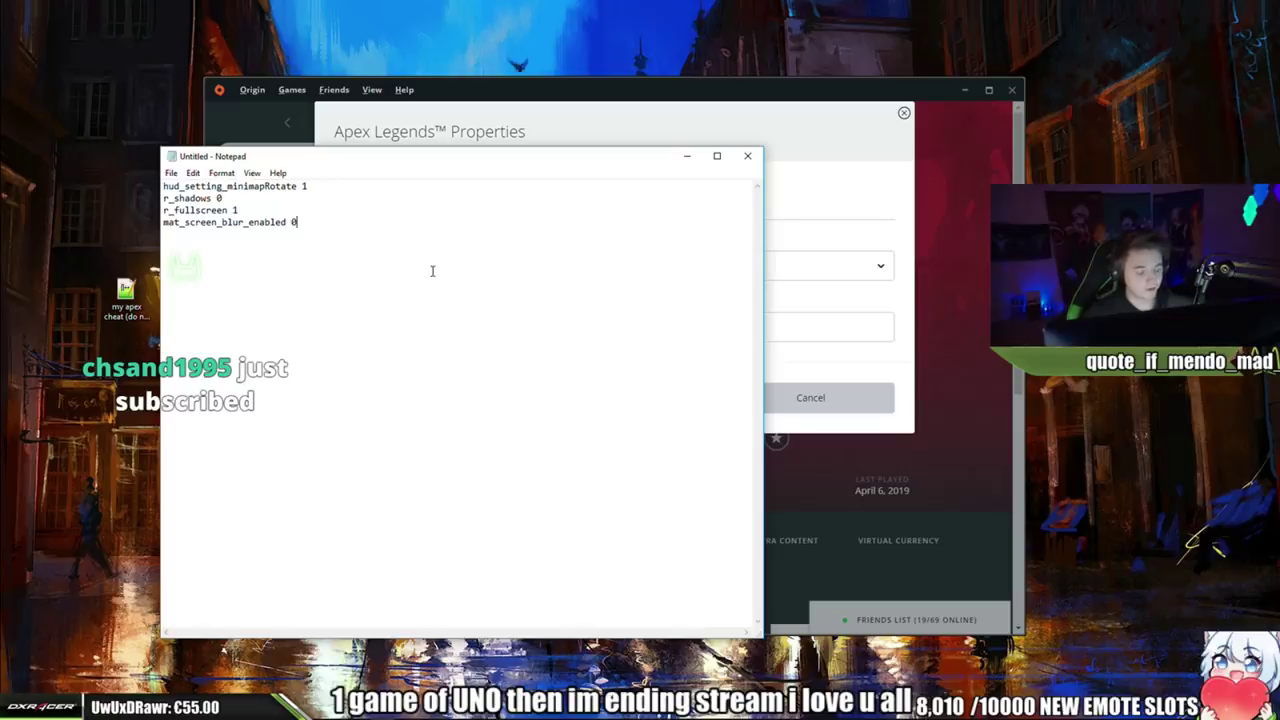
{"action": "type", "text": "r_particle_timescale 3"}
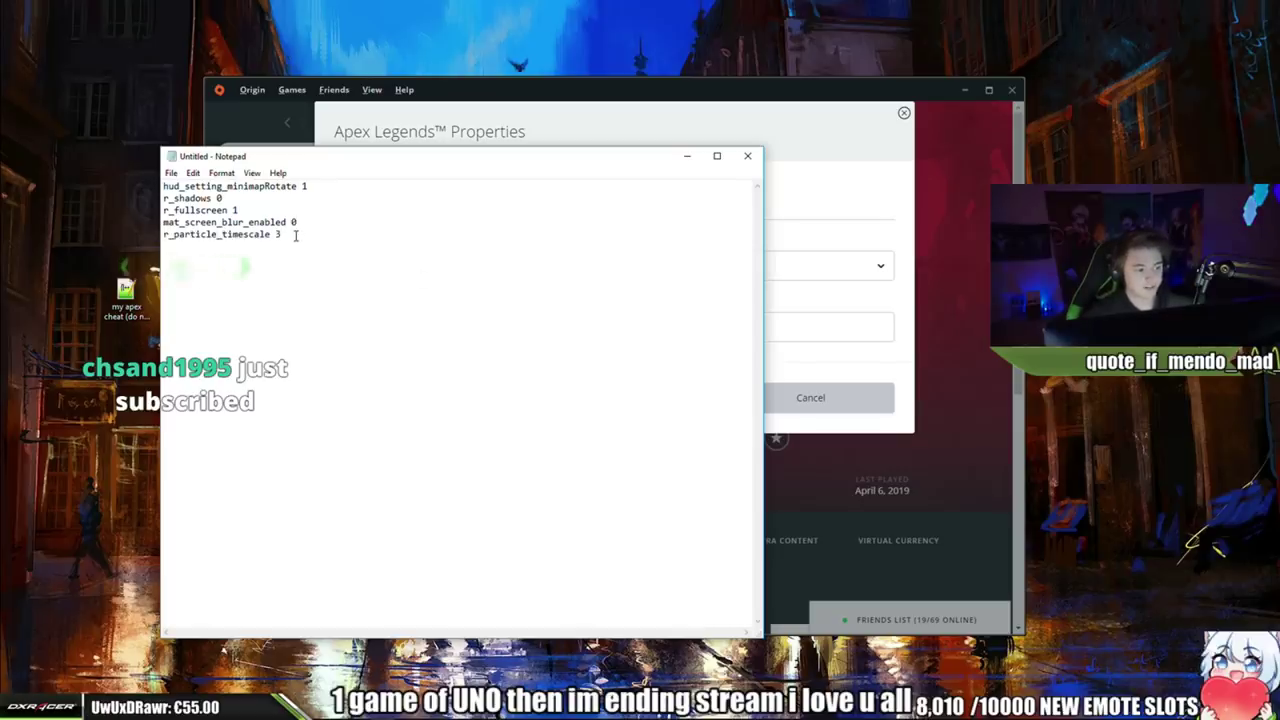
{"action": "key", "text": "BackSpace"}
{"action": "type", "text": "1"}
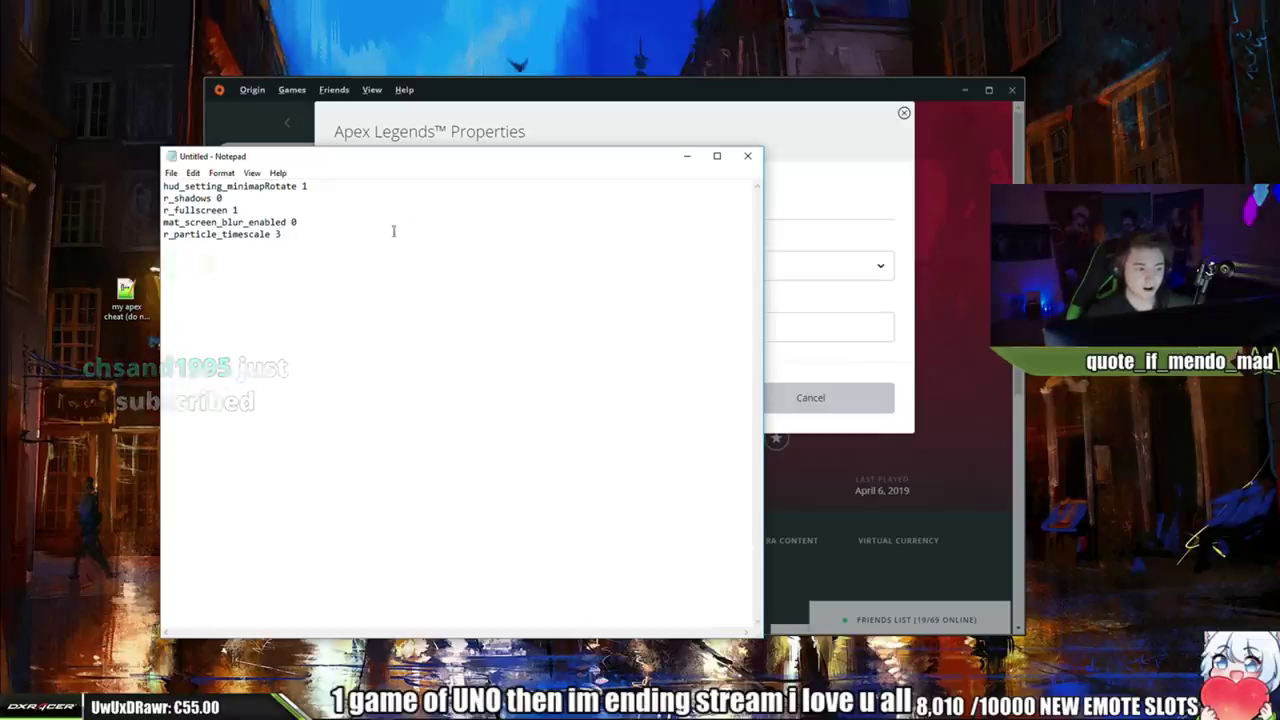
{"action": "left_click_drag", "start_coordinate": [391, 229], "coordinate": [165, 185]}
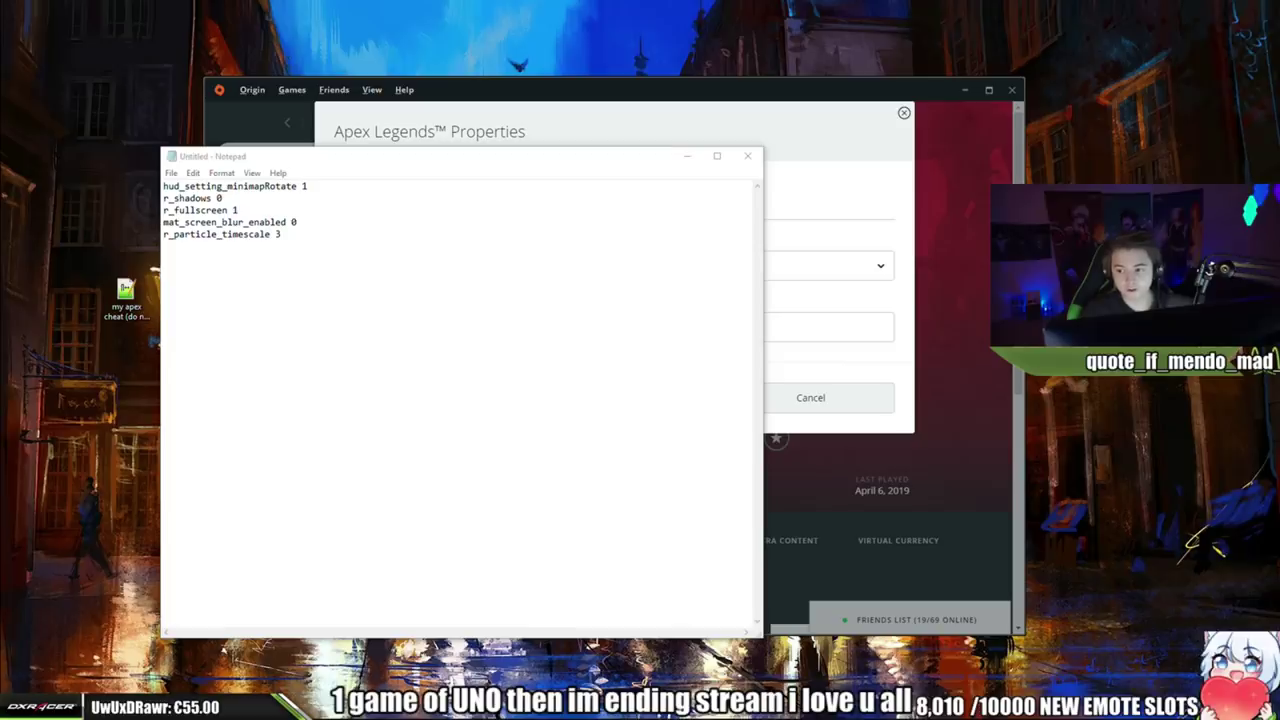
Add the lines "mat_compressedtextures 1" and "cl_ragdoll_collide 0" at the end of the settings list
{"action": "left_click", "coordinate": [458, 282]}
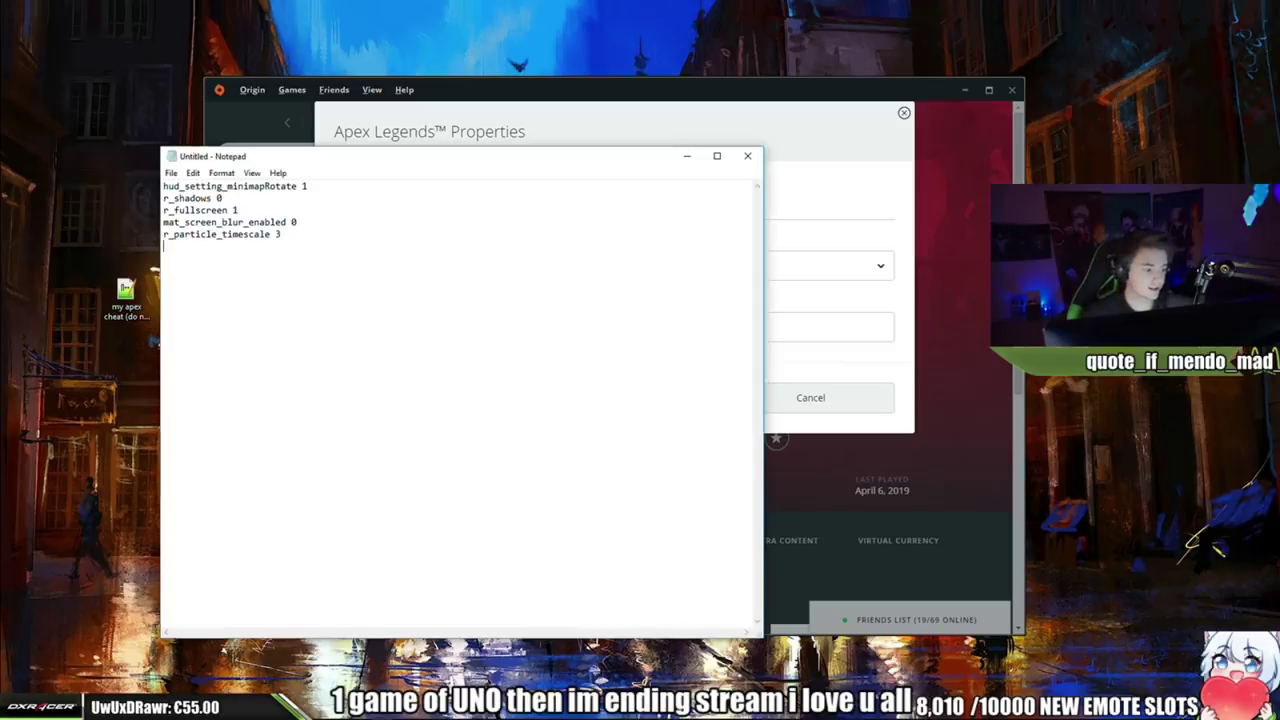
{"action": "type", "text": "mat_compressedtextures 1 cl_ragdoll_collide 0"}
{"action": "key", "text": "alt+Tab"}
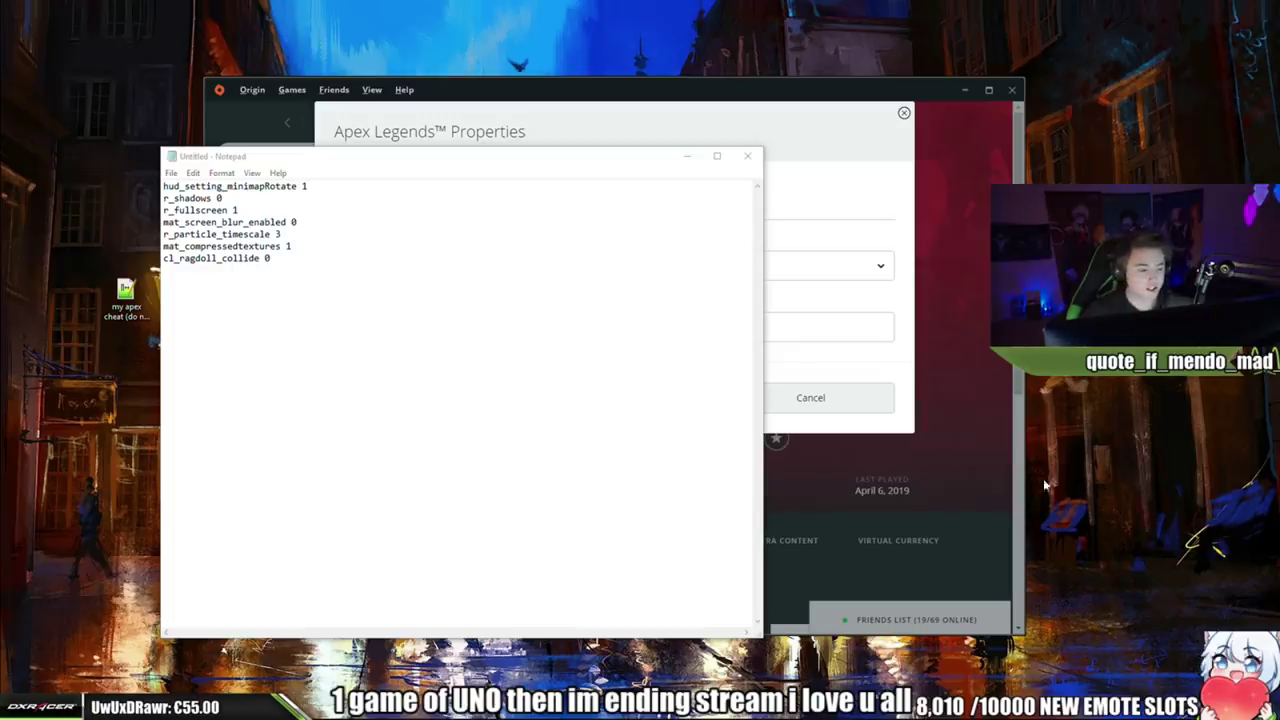
Add the line "r_dxgi_max_frame_latency 0" at the end of the settings list in Notepad
{"action": "left_click", "coordinate": [517, 289]}
{"action": "key", "text": "Return"}
{"action": "type", "text": "r_dxgi_max_frame_latency 0"}
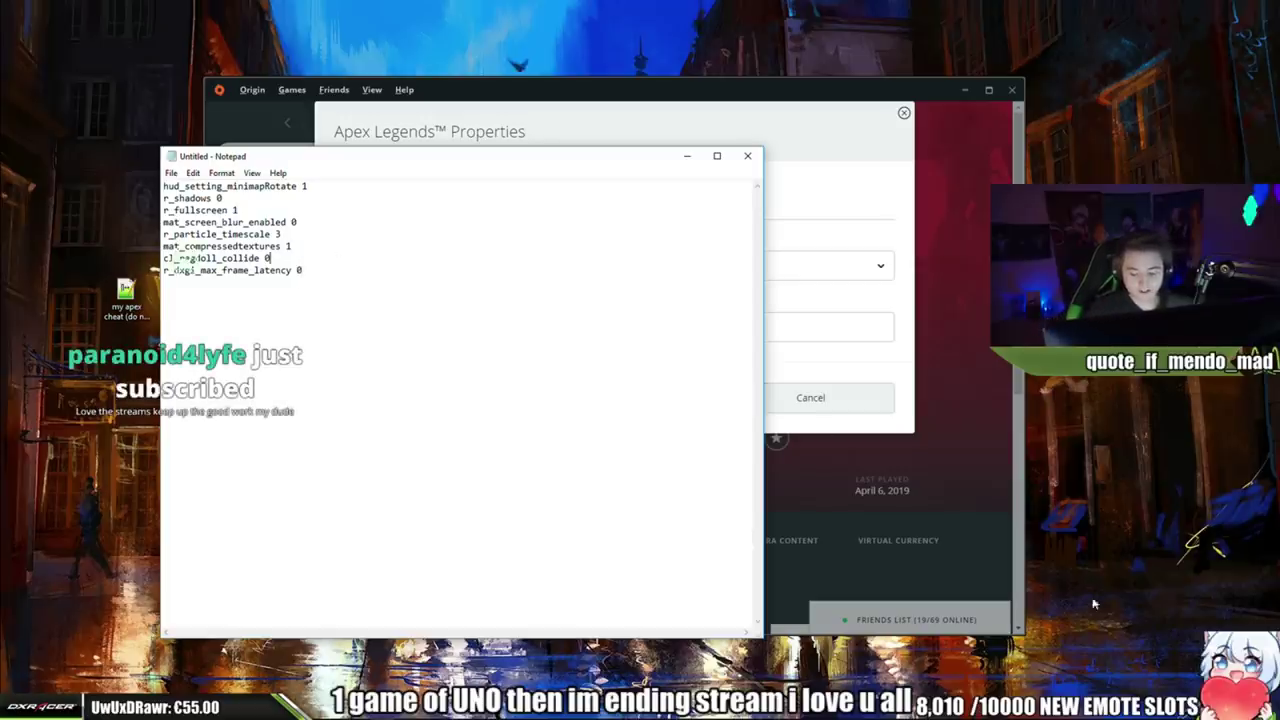
Open the NVIDIA Control Panel and show its Manage 3D Settings page
{"action": "left_click", "coordinate": [1141, 706]}
{"action": "right_click", "coordinate": [1111, 658]}
{"action": "left_click", "coordinate": [1092, 665]}
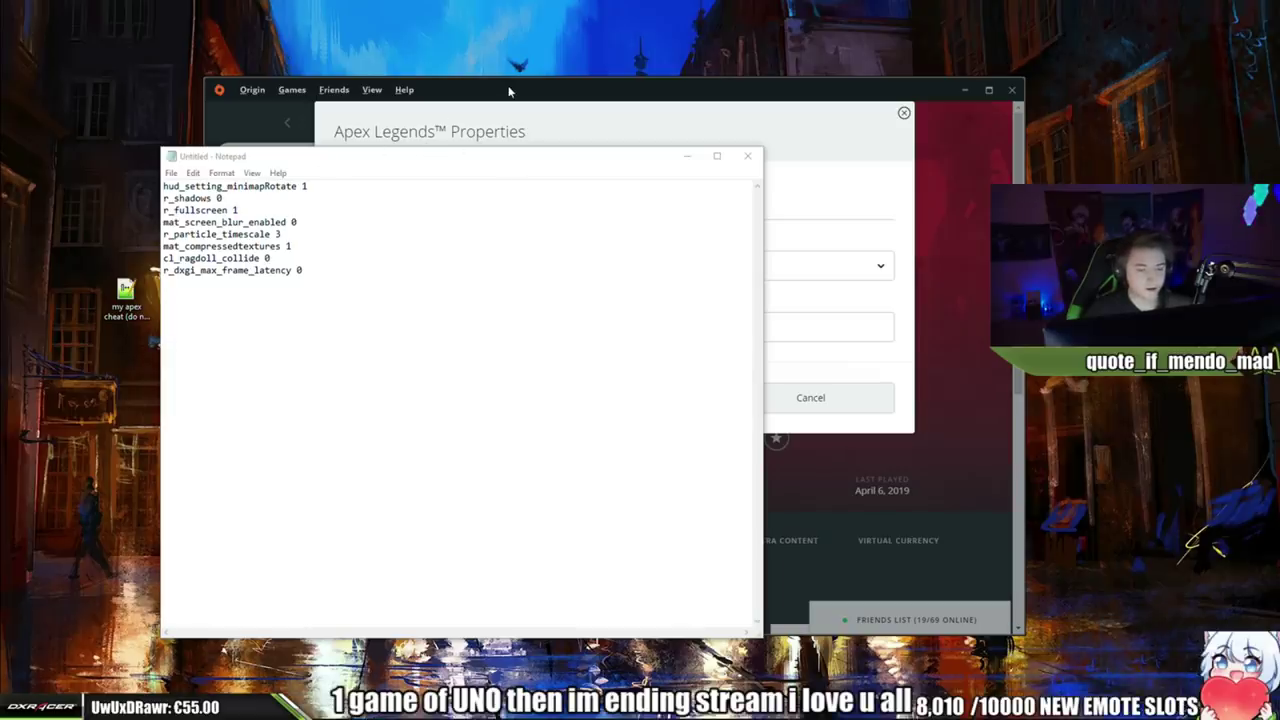
{"action": "left_click_drag", "start_coordinate": [494, 101], "coordinate": [606, 90]}
{"action": "left_click", "coordinate": [237, 168]}
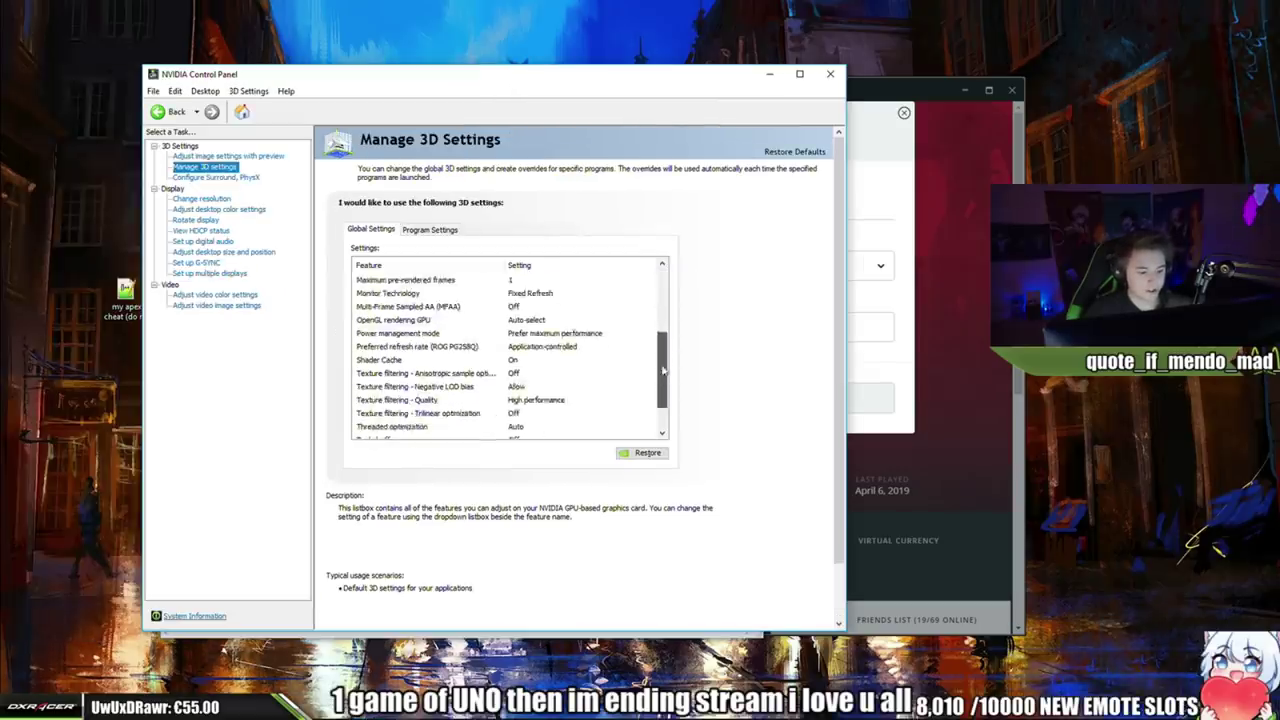
Set the global Vertical sync setting to Off and apply the change
{"action": "scroll", "coordinate": [665, 415], "scroll_direction": "down", "scroll_amount": 3}
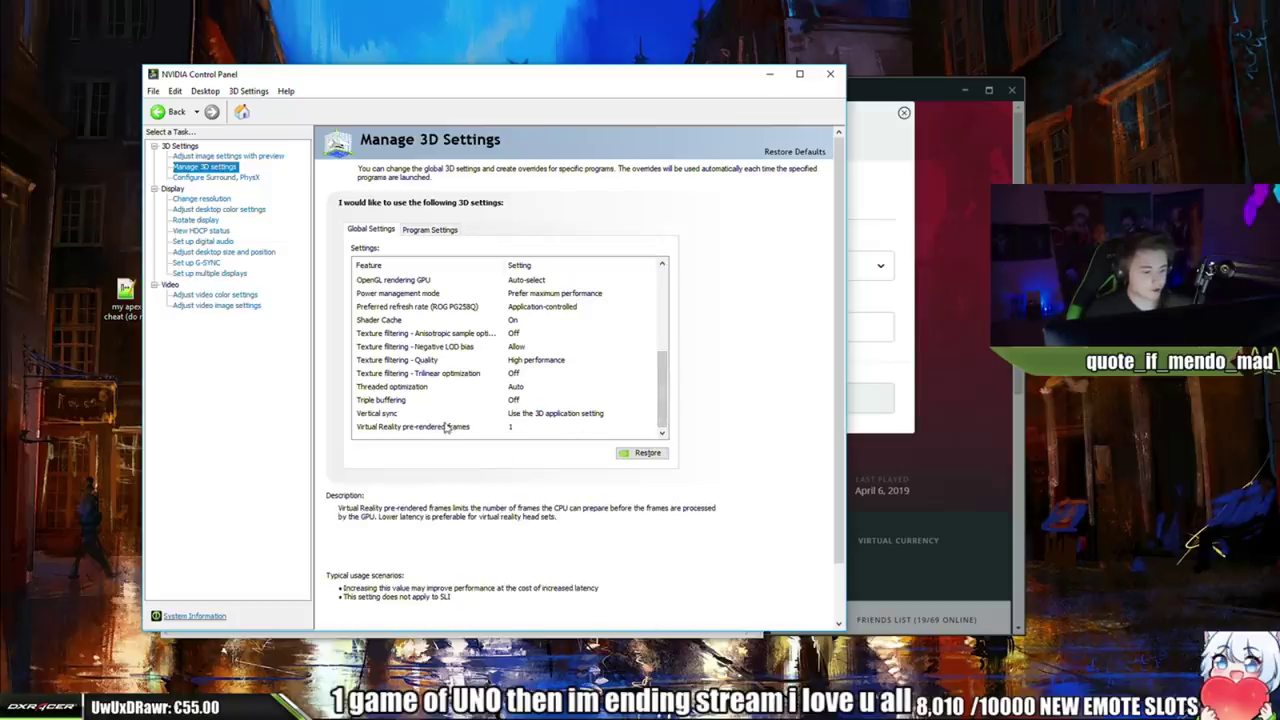
{"action": "scroll", "coordinate": [535, 430], "scroll_direction": "up", "scroll_amount": 2}
{"action": "scroll", "coordinate": [533, 428], "scroll_direction": "up", "scroll_amount": 2}
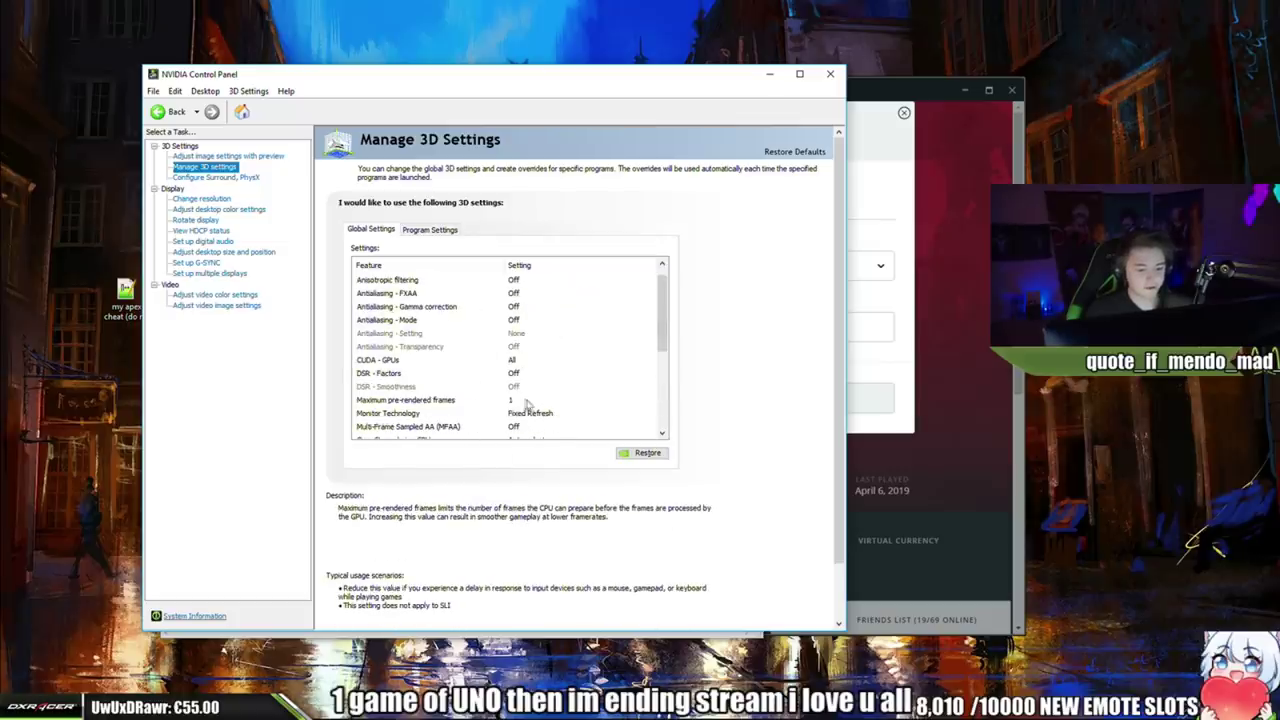
{"action": "scroll", "coordinate": [540, 405], "scroll_direction": "down", "scroll_amount": 3}
{"action": "scroll", "coordinate": [584, 400], "scroll_direction": "down", "scroll_amount": 1}
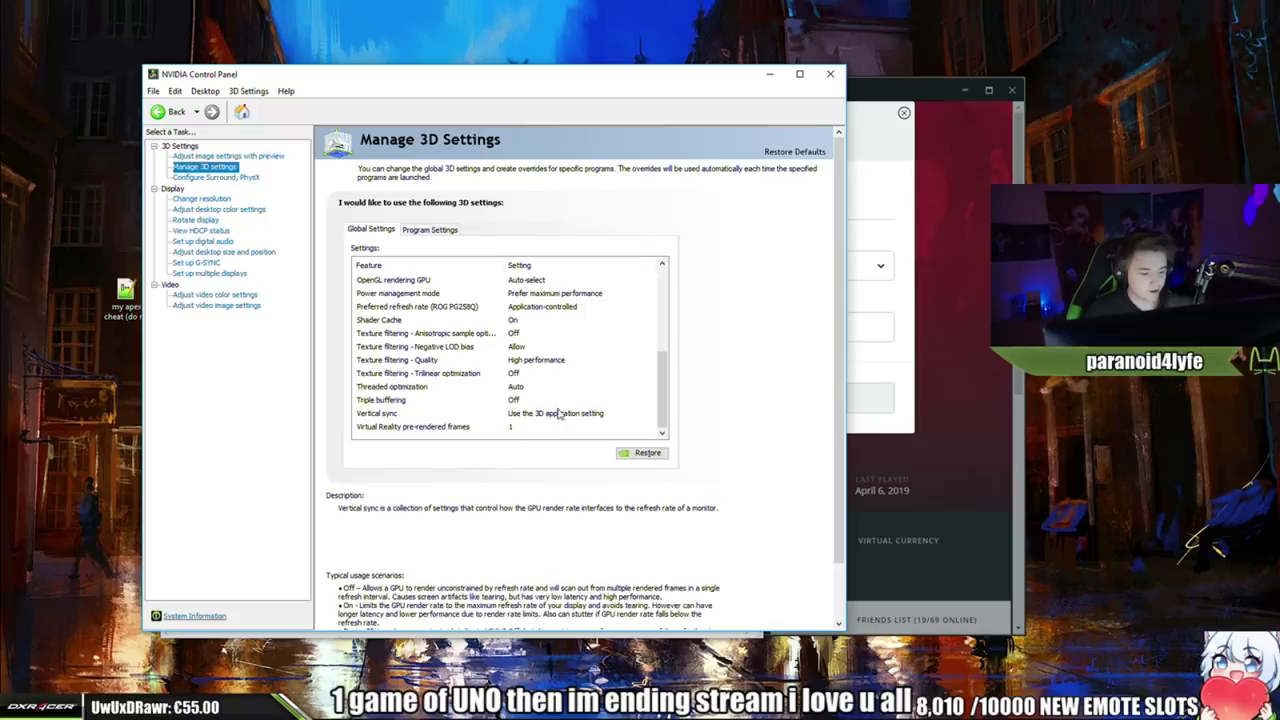
{"action": "left_click", "coordinate": [558, 414]}
{"action": "left_click", "coordinate": [590, 414]}
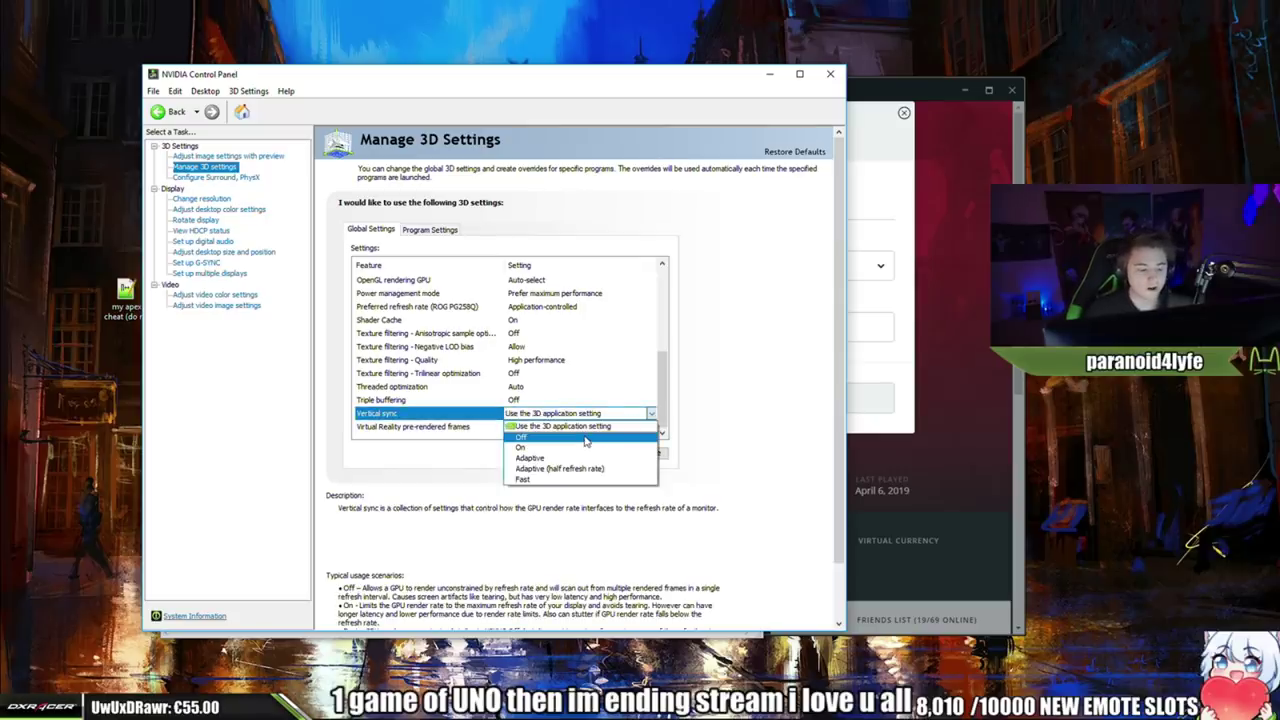
{"action": "left_click", "coordinate": [585, 441]}
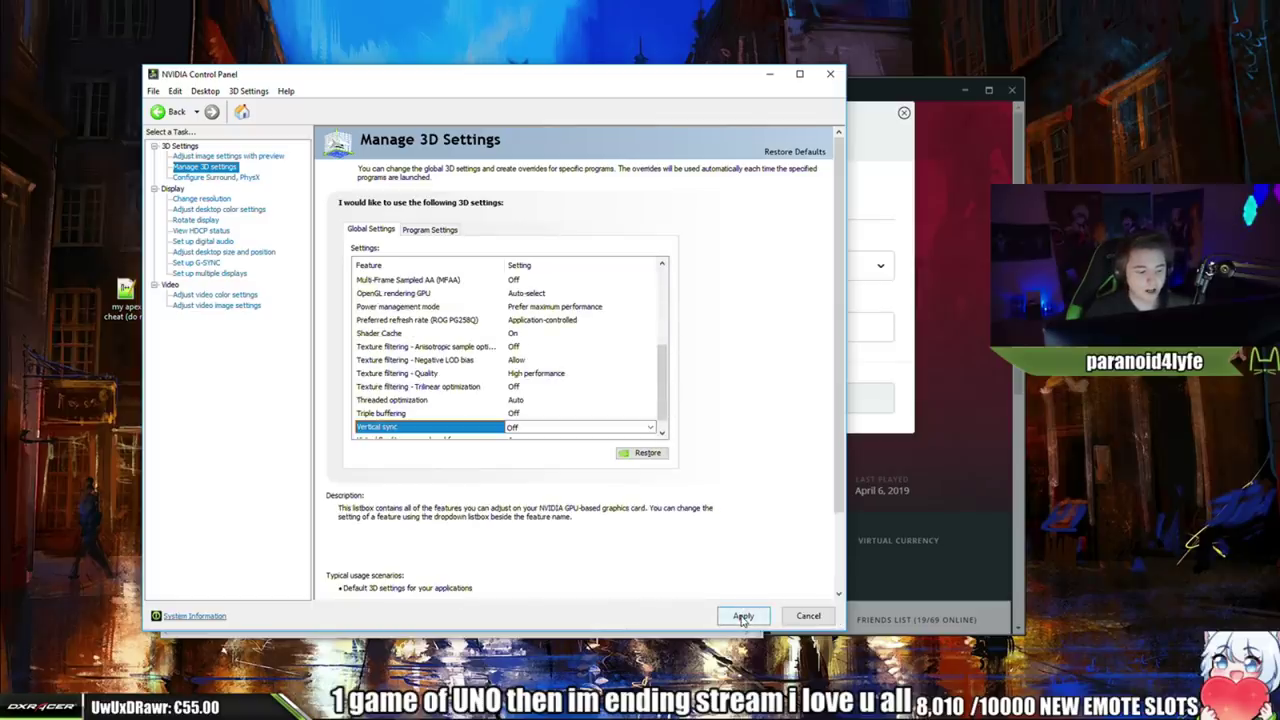
{"action": "left_click", "coordinate": [743, 617]}
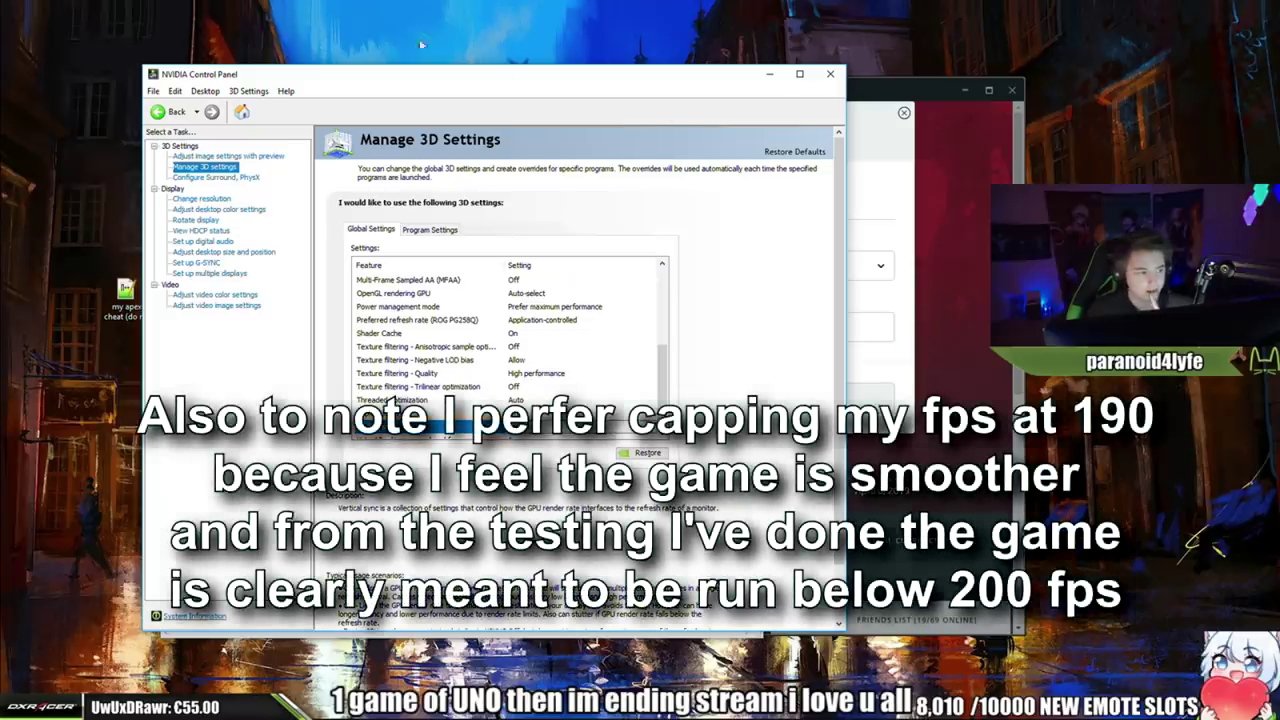
{"action": "key", "text": "Down"}
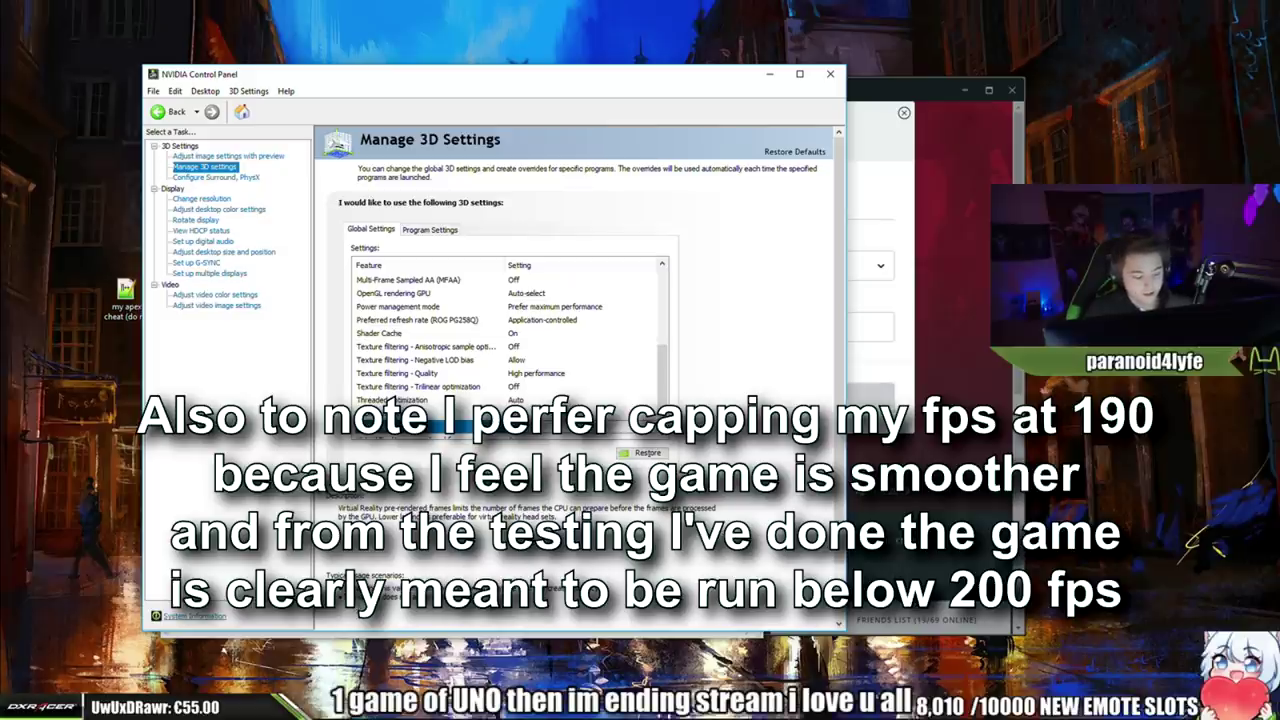
Switch to Notepad and move its window partly clear of the NVIDIA Control Panel
{"action": "key", "text": "alt+Tab"}
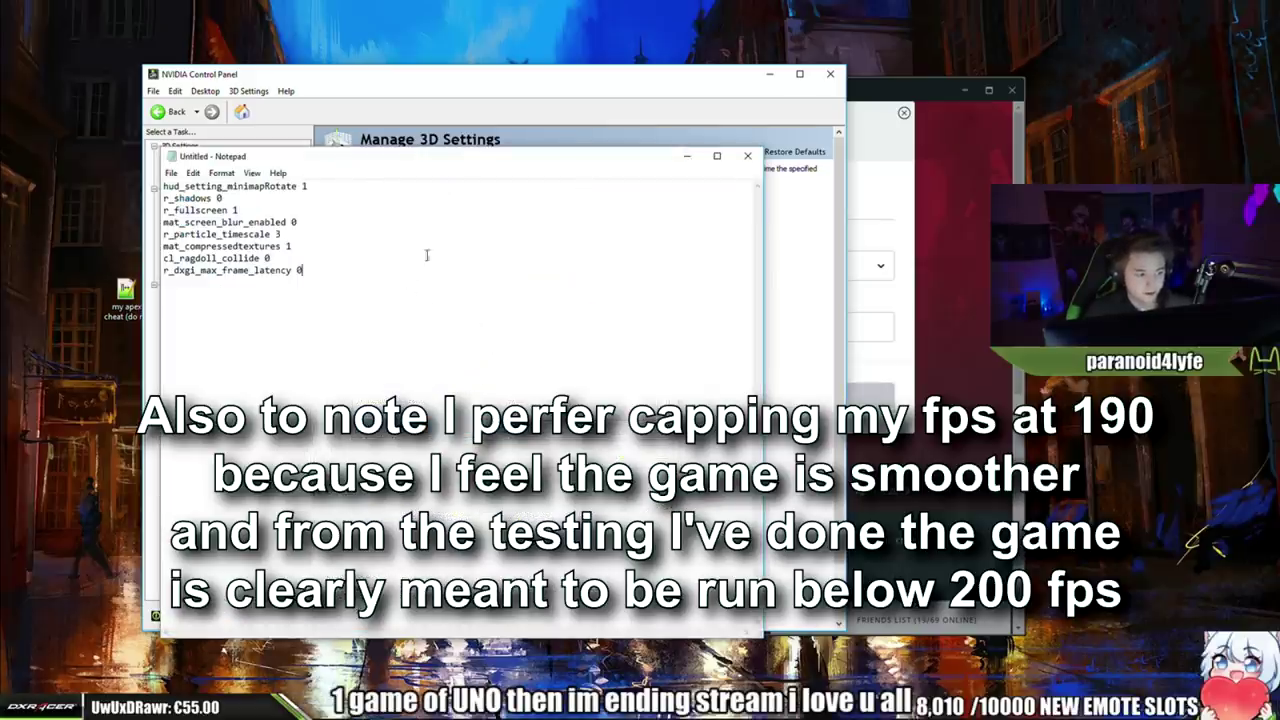
{"action": "left_click_drag", "start_coordinate": [403, 157], "coordinate": [302, 162]}
{"action": "left_click", "coordinate": [376, 77]}
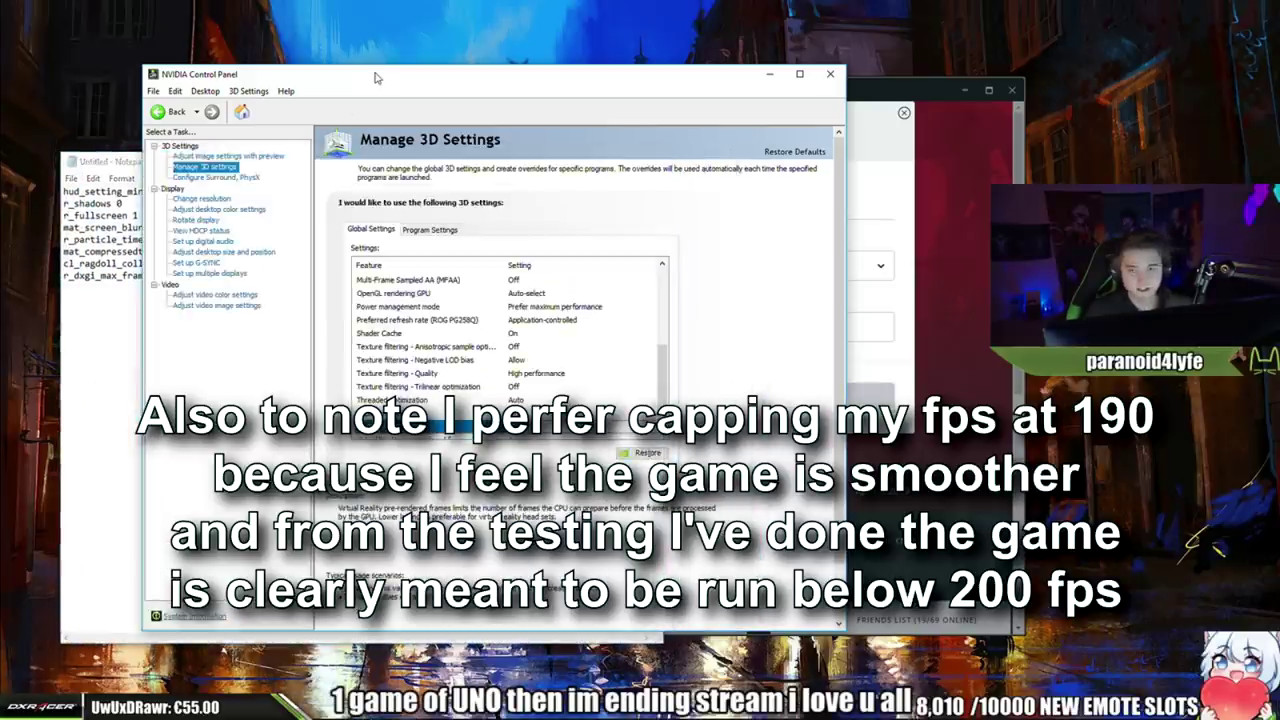
{"action": "left_click", "coordinate": [110, 331]}
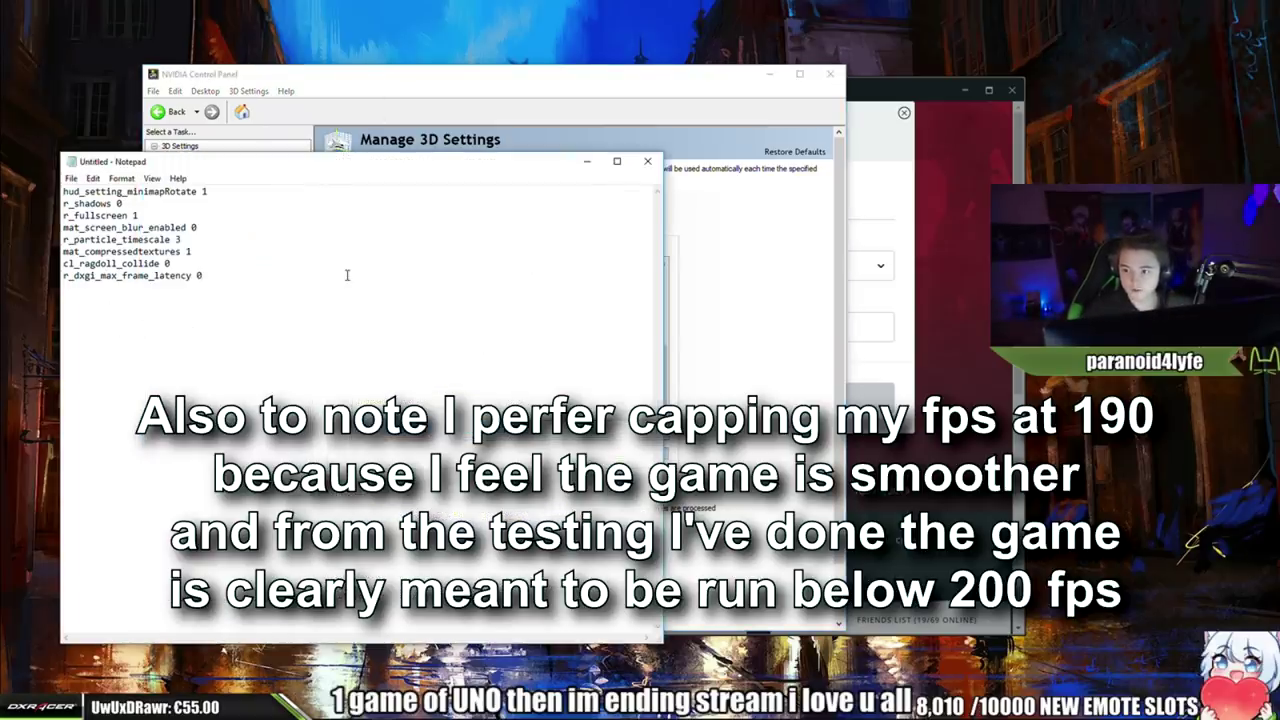
{"action": "key", "text": "Right"}
{"action": "key", "text": "Right"}
{"action": "key", "text": "Right"}
{"action": "key", "text": "Right"}
{"action": "key", "text": "Right"}
{"action": "key", "text": "Right"}
{"action": "key", "text": "Right"}
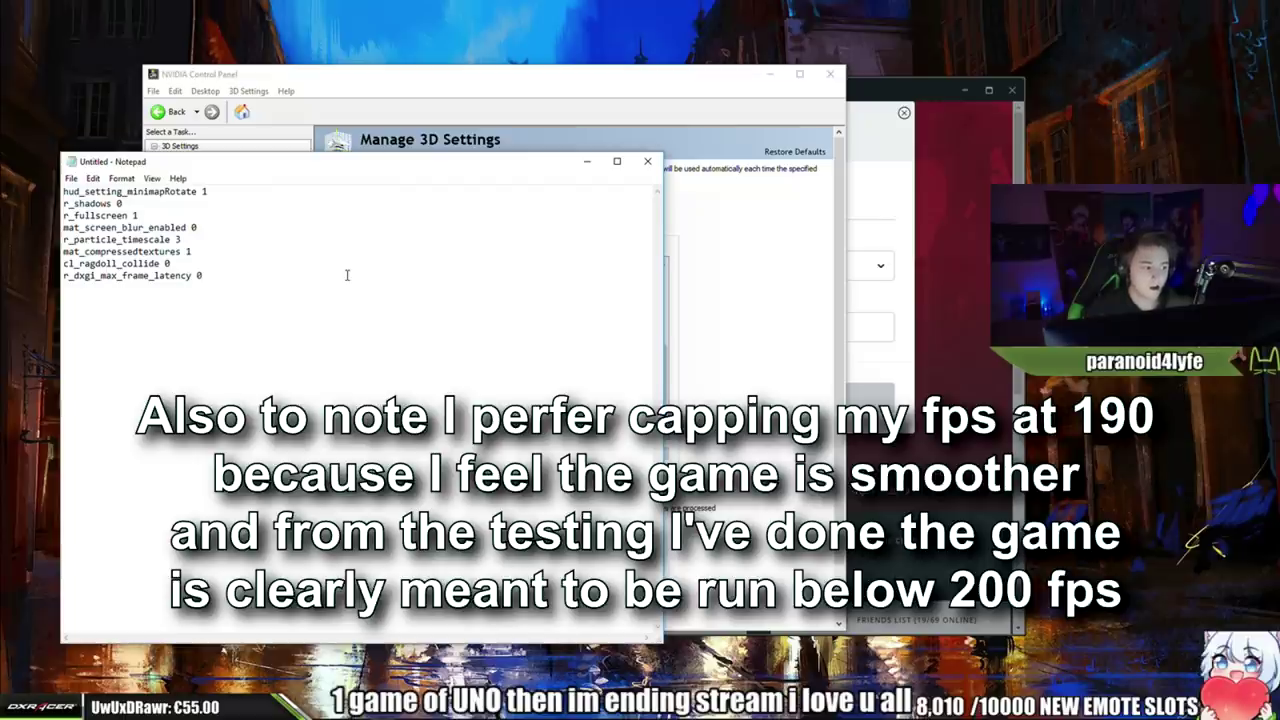
{"action": "key", "text": "Up"}
{"action": "key", "text": "Up"}
{"action": "key", "text": "Up"}
{"action": "key", "text": "Up"}
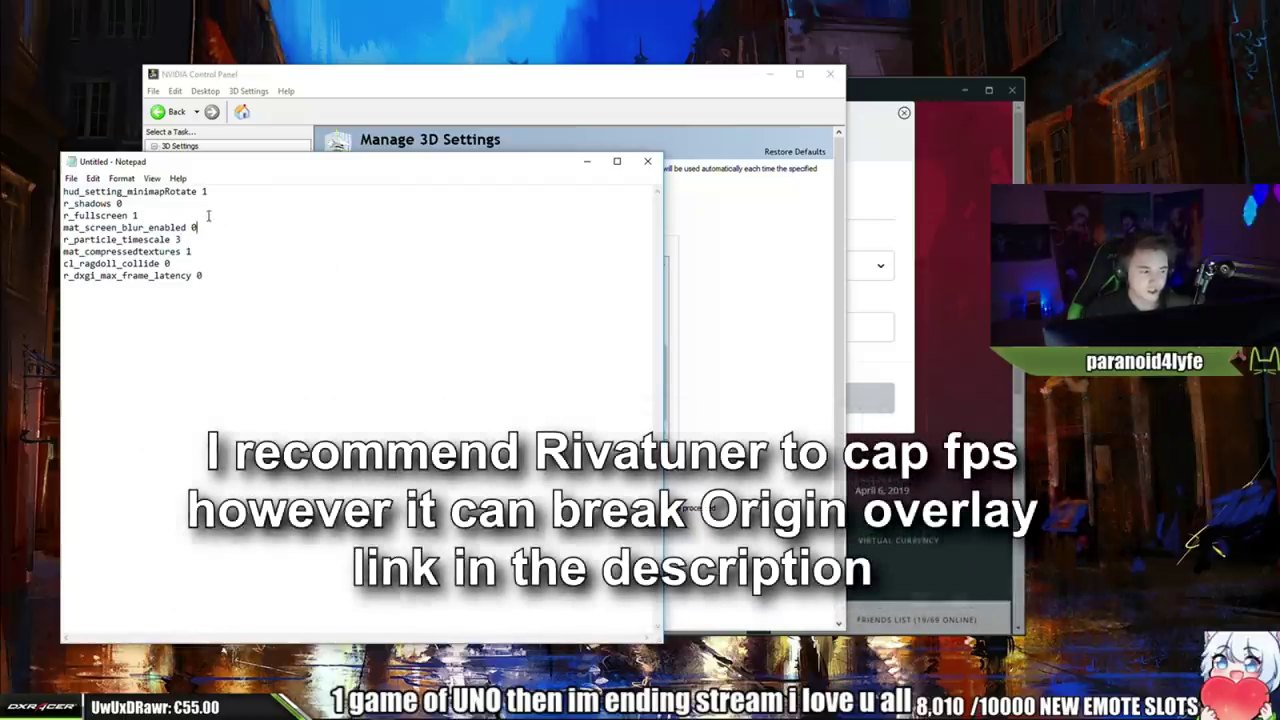
{"action": "left_click", "coordinate": [250, 200]}
{"action": "left_click", "coordinate": [264, 191]}
{"action": "left_click", "coordinate": [345, 315]}
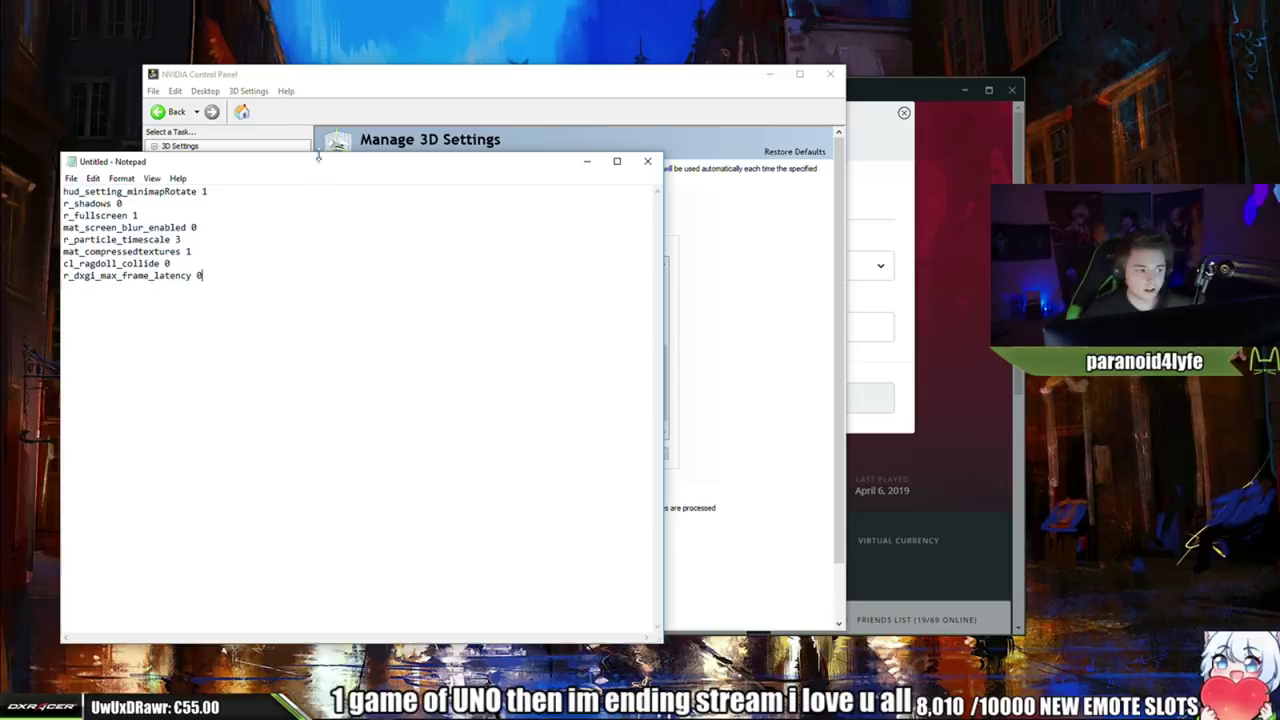
Move the NVIDIA Control Panel aside and highlight the whole command list in Notepad
{"action": "left_click_drag", "start_coordinate": [336, 75], "coordinate": [428, 84]}
{"action": "left_click", "coordinate": [226, 277]}
{"action": "left_click_drag", "start_coordinate": [244, 287], "coordinate": [44, 191]}
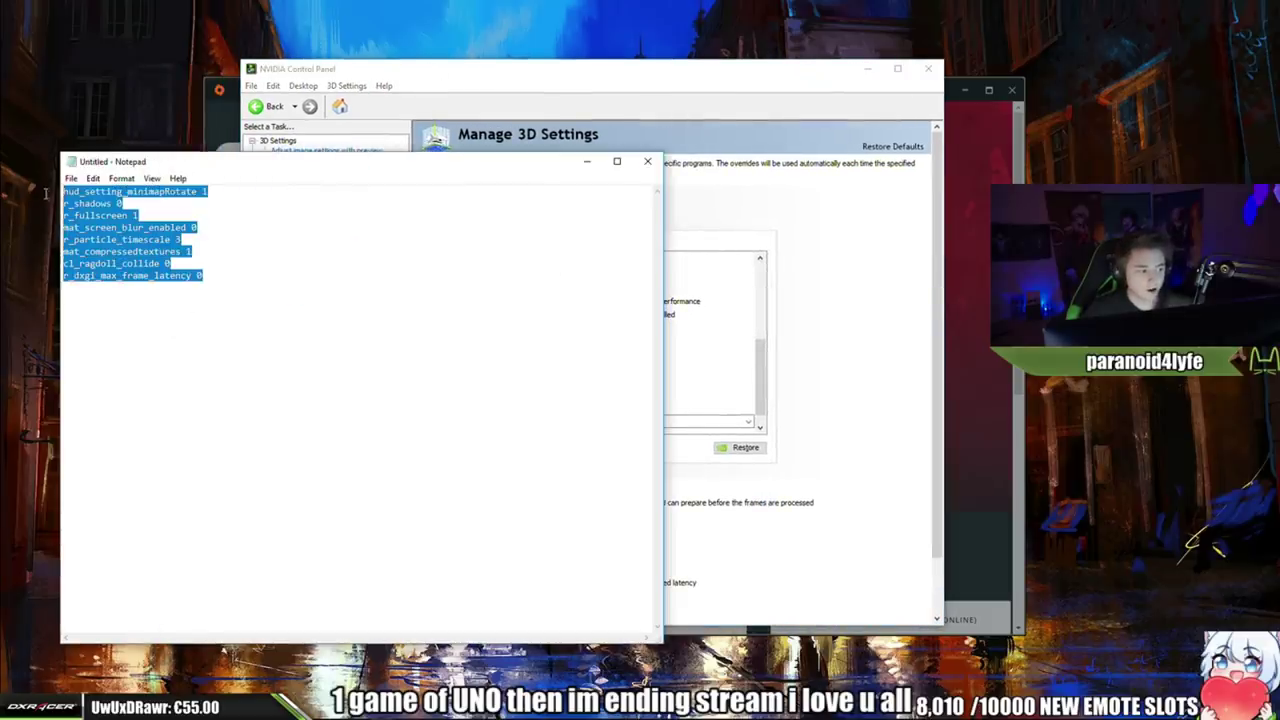
{"action": "left_click", "coordinate": [258, 241]}
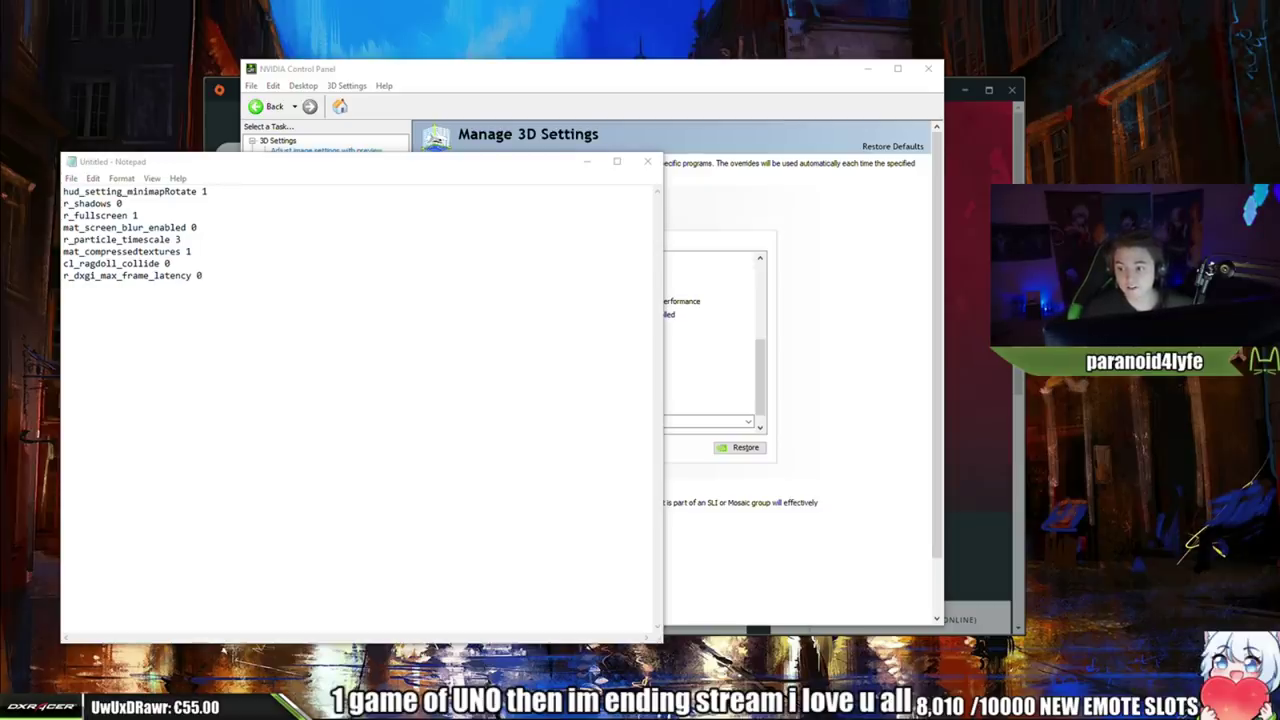
Highlight the "r_particle_timescale 3" line in Notepad, followed by the full command list, for review
{"action": "left_click_drag", "start_coordinate": [274, 234], "coordinate": [60, 240]}
{"action": "left_click", "coordinate": [271, 237]}
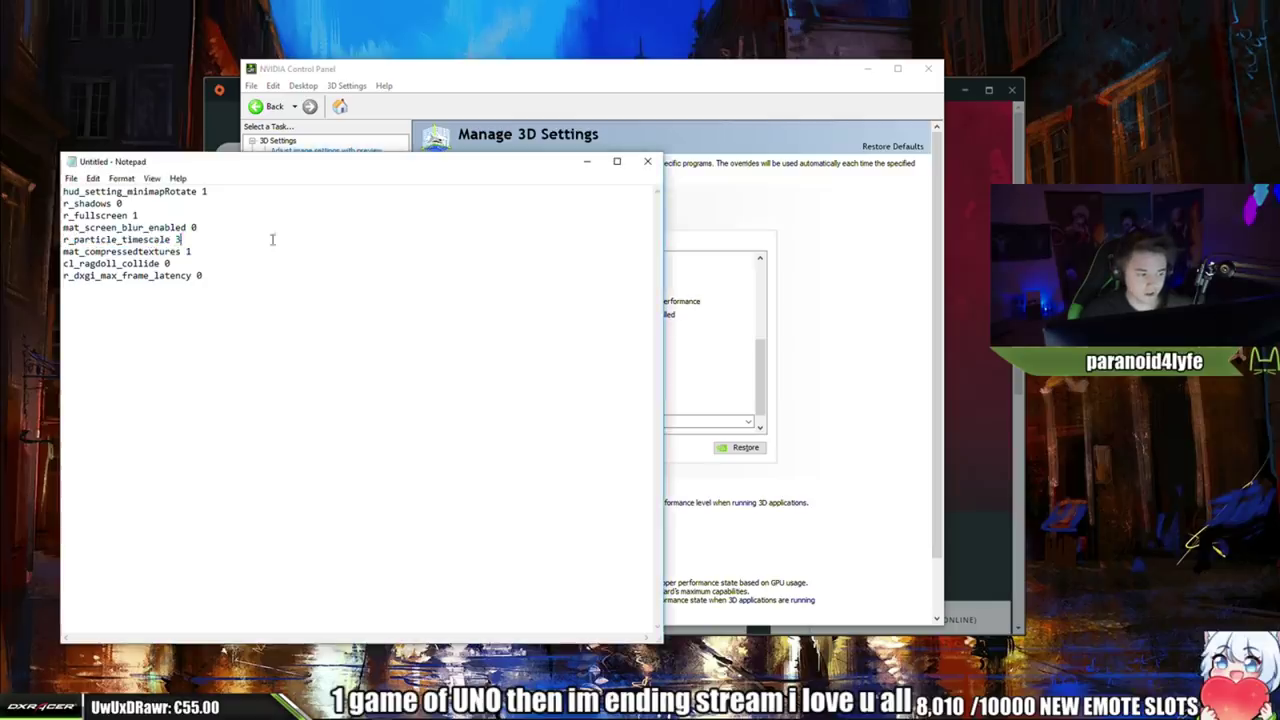
{"action": "left_click_drag", "start_coordinate": [271, 237], "coordinate": [209, 229]}
{"action": "left_click", "coordinate": [231, 236]}
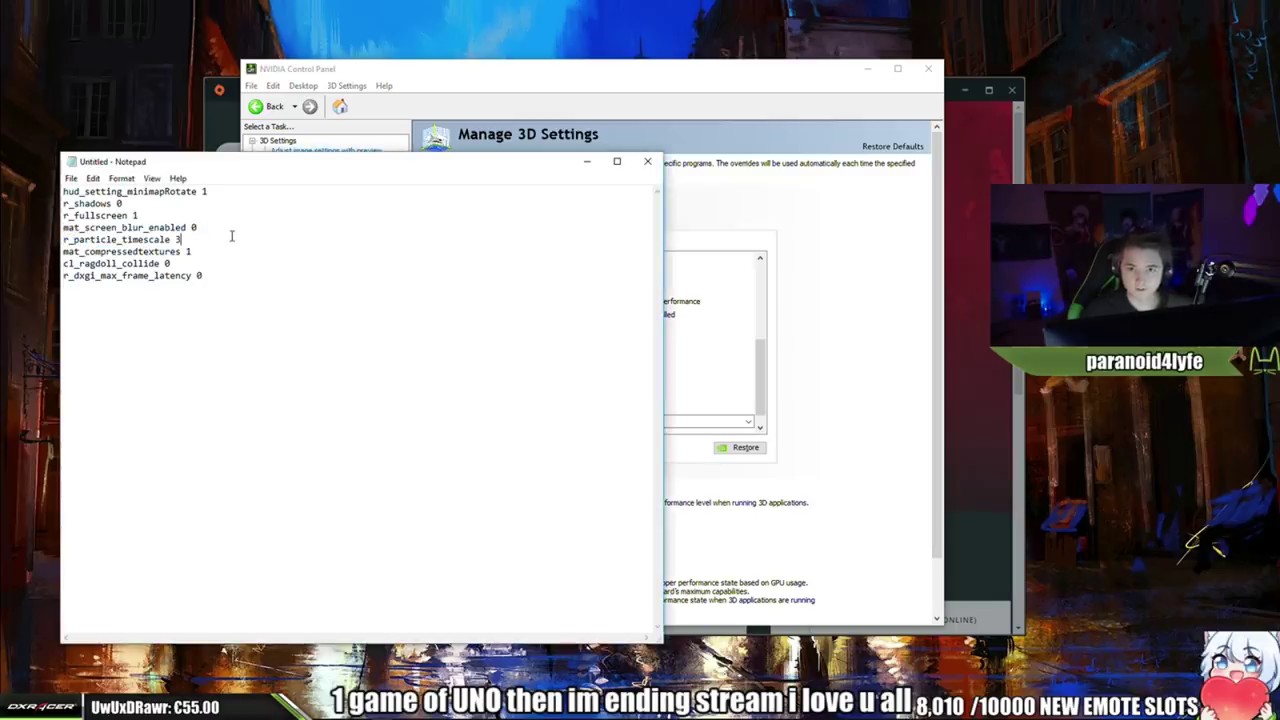
{"action": "left_click_drag", "start_coordinate": [272, 237], "coordinate": [61, 240]}
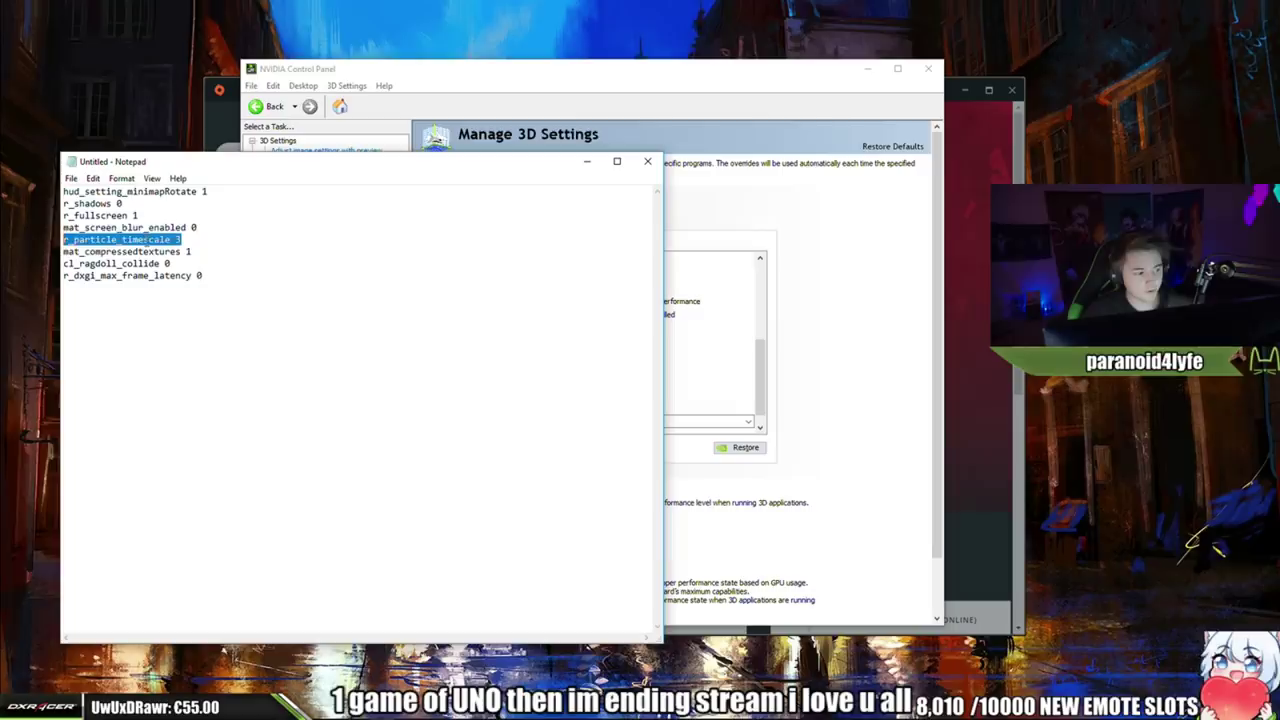
{"action": "left_click", "coordinate": [237, 237]}
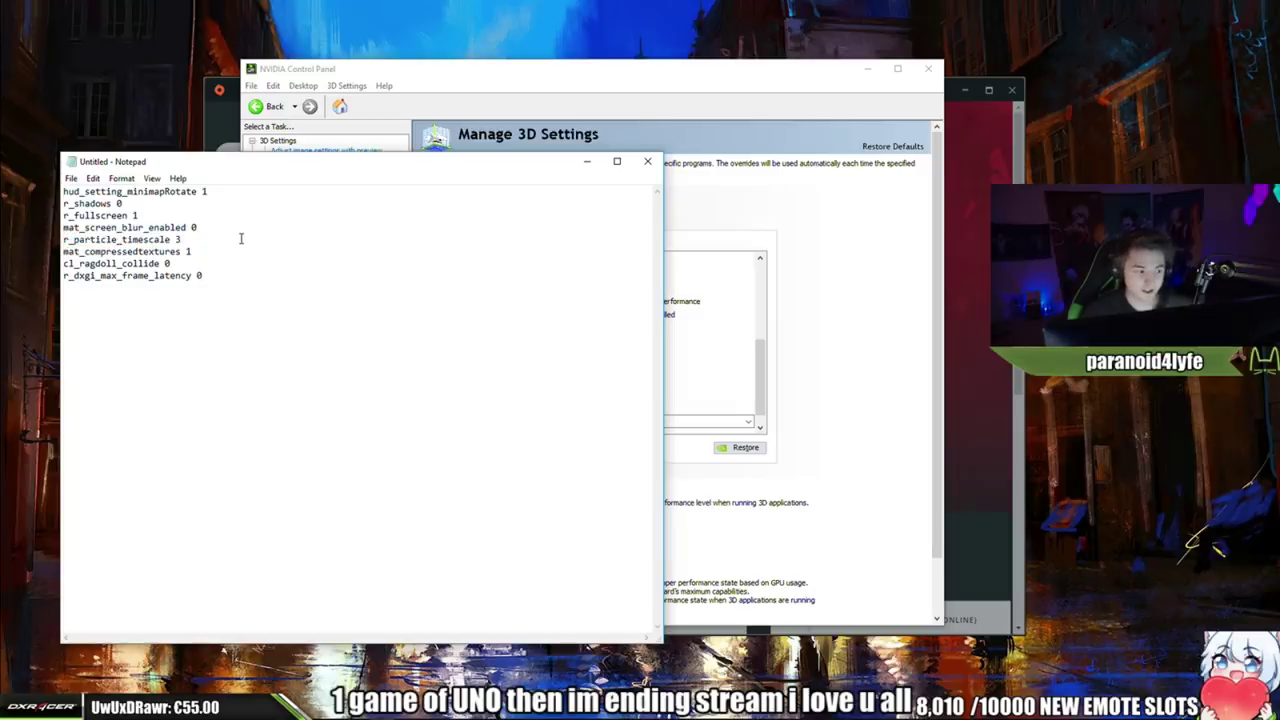
{"action": "left_click_drag", "start_coordinate": [208, 243], "coordinate": [62, 240]}
{"action": "left_click", "coordinate": [187, 240]}
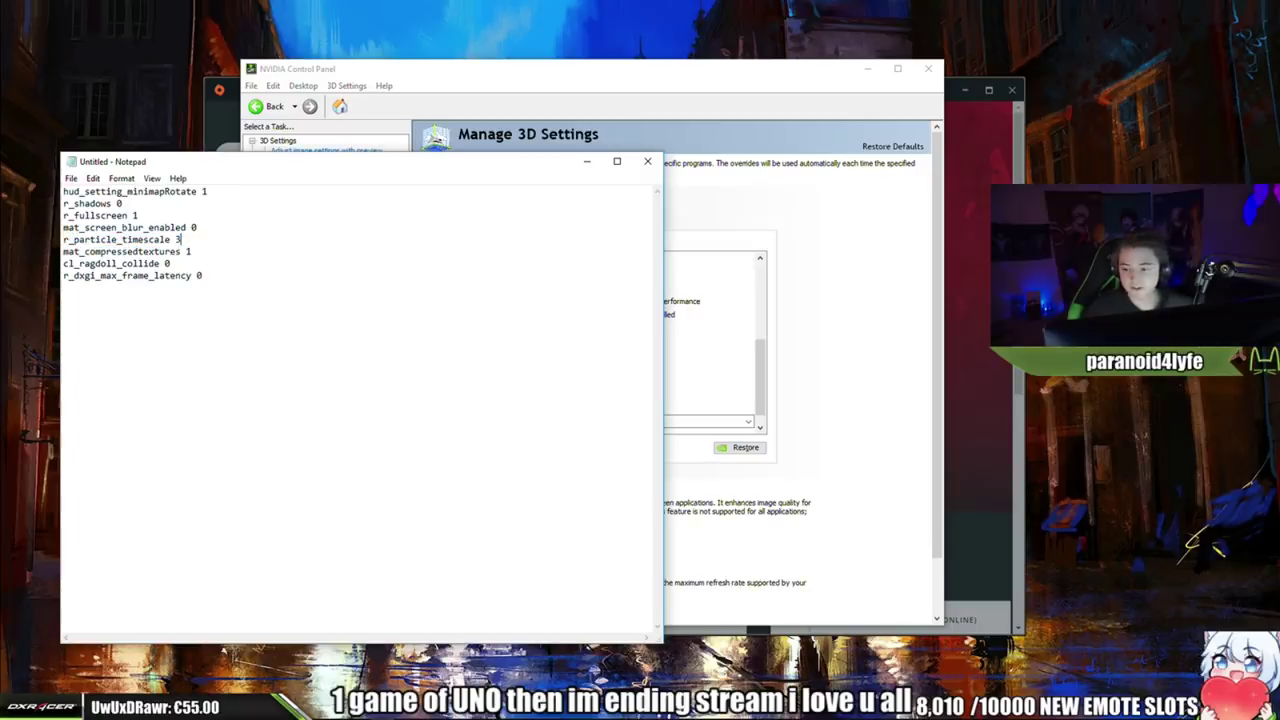
{"action": "left_click_drag", "start_coordinate": [181, 241], "coordinate": [62, 240]}
{"action": "left_click", "coordinate": [246, 241]}
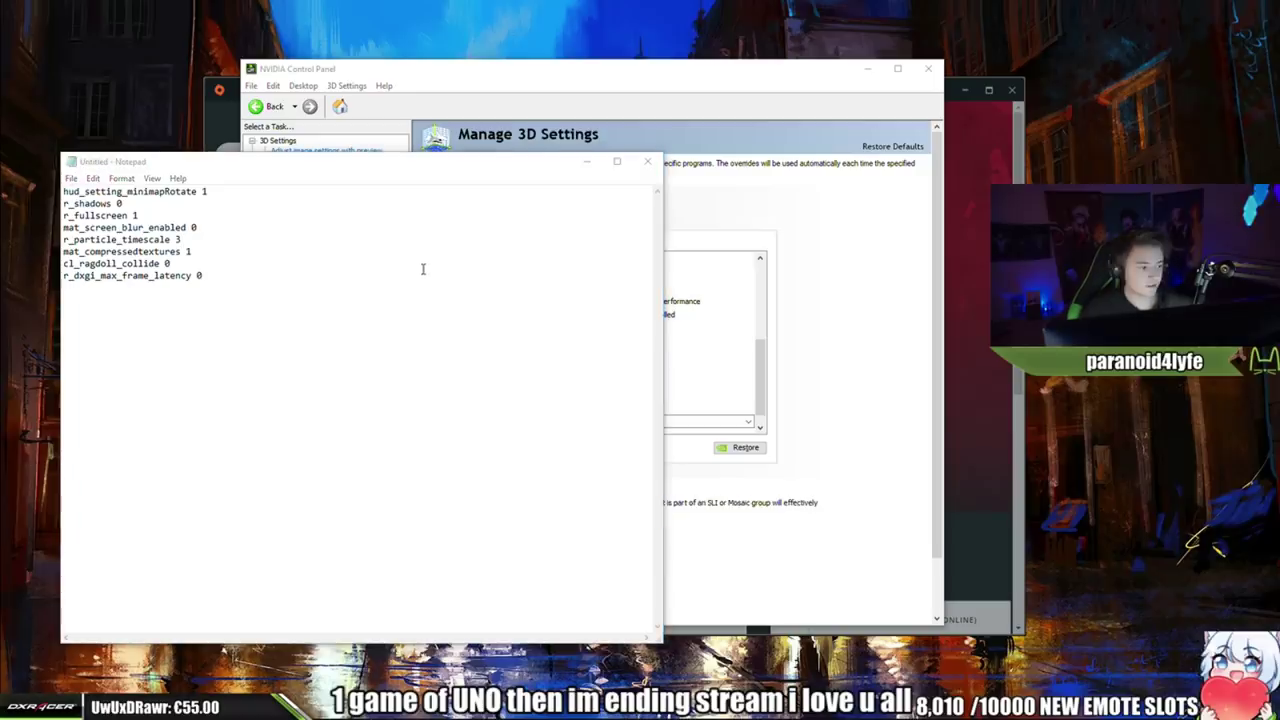
{"action": "left_click_drag", "start_coordinate": [422, 268], "coordinate": [63, 190]}
{"action": "left_click", "coordinate": [266, 248]}
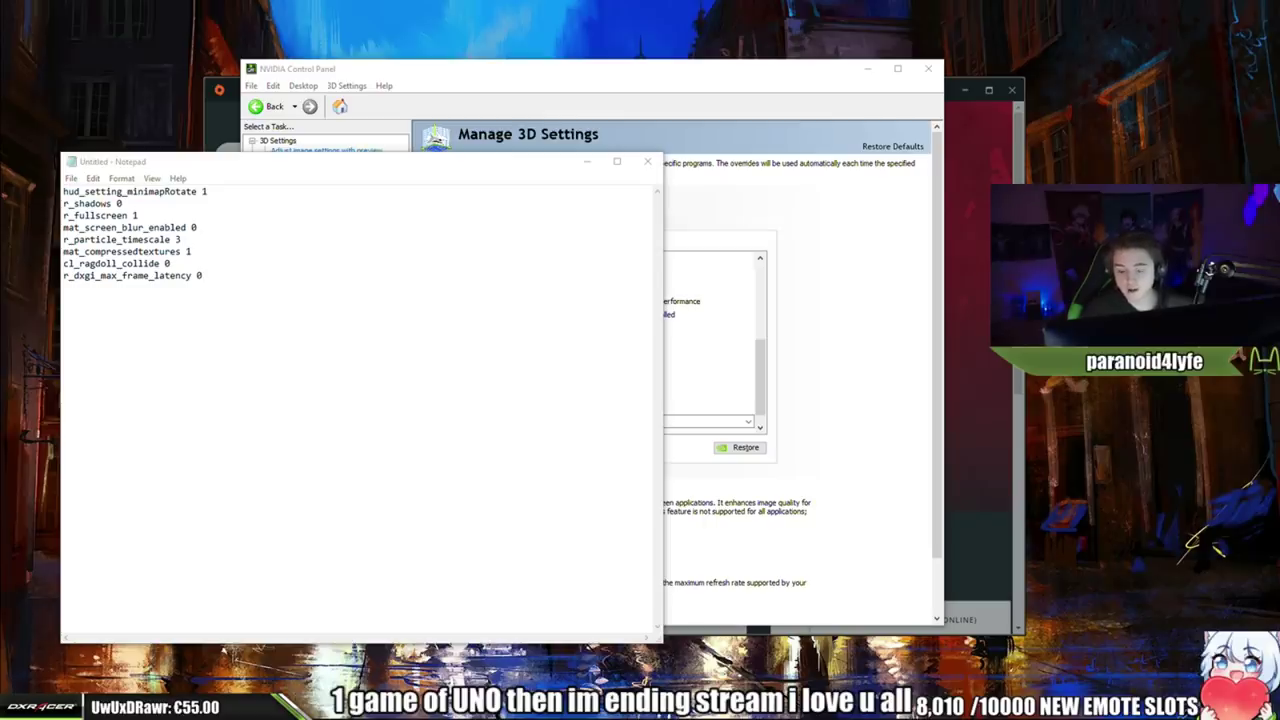
Add the line "m_rawinput 1" at the end of the command list and highlight it
{"action": "left_click", "coordinate": [328, 305]}
{"action": "type", "text": "m_rawinput 1"}
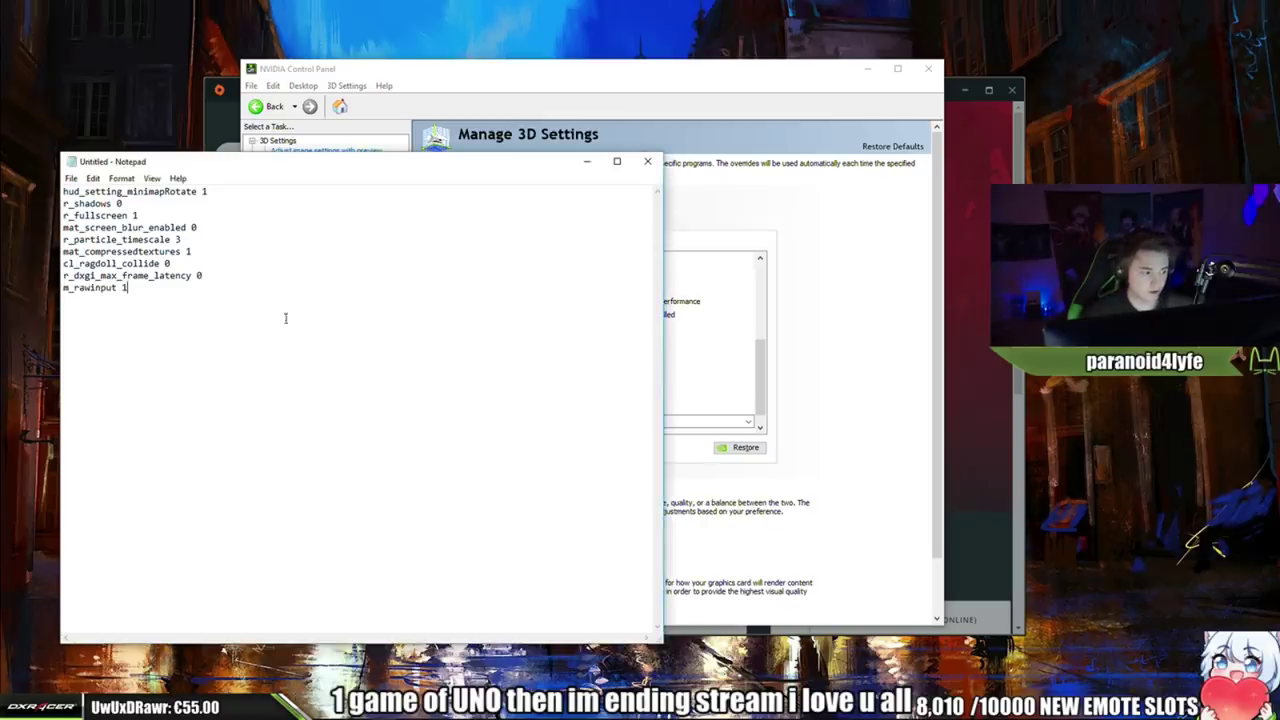
{"action": "key", "text": "ctrl+s"}
{"action": "left_click", "coordinate": [684, 196]}
{"action": "triple_click", "coordinate": [166, 290]}
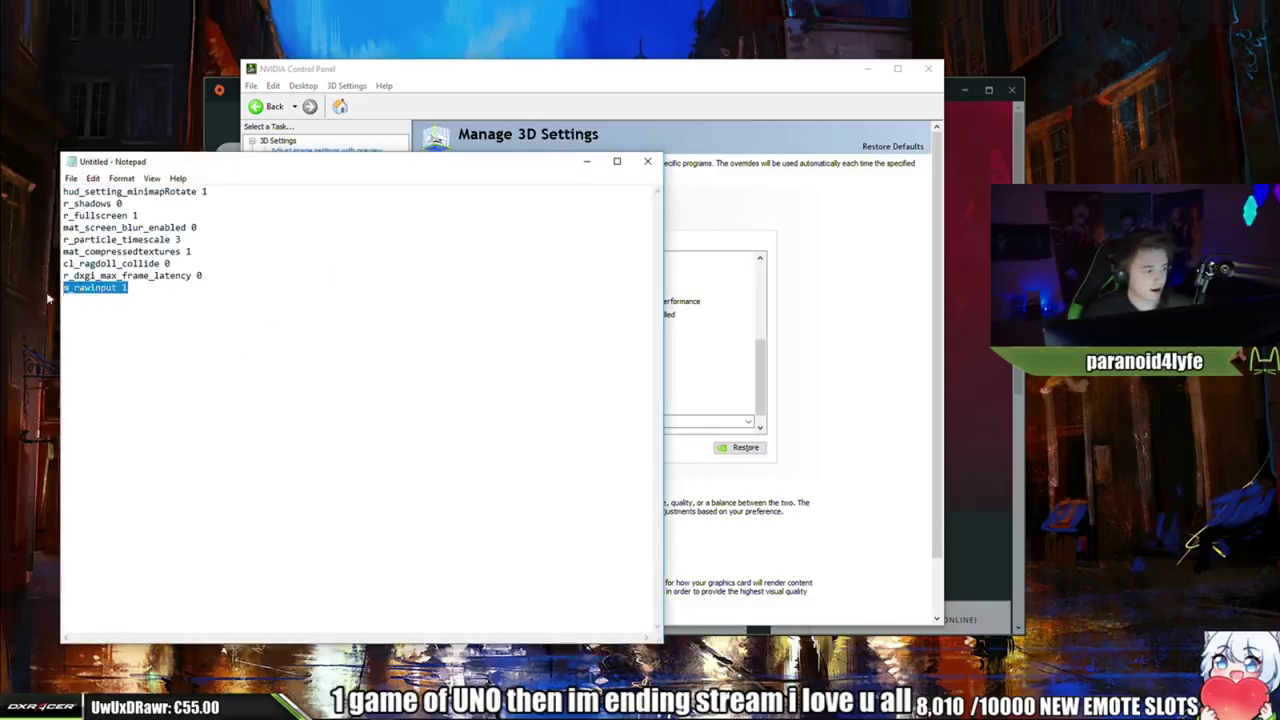
{"action": "left_click", "coordinate": [164, 290]}
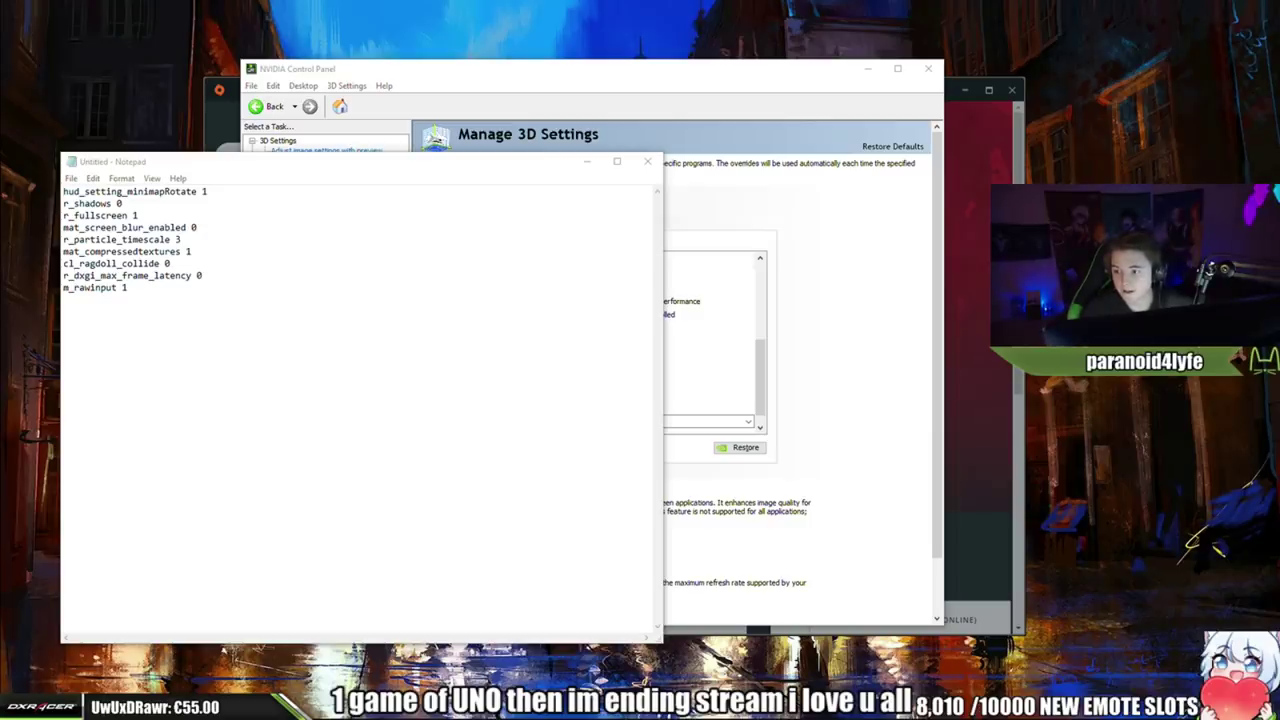
Highlight the "r_dxgi_max_frame_latency 0" line and its value in the Notepad list
{"action": "left_click_drag", "start_coordinate": [227, 278], "coordinate": [65, 277]}
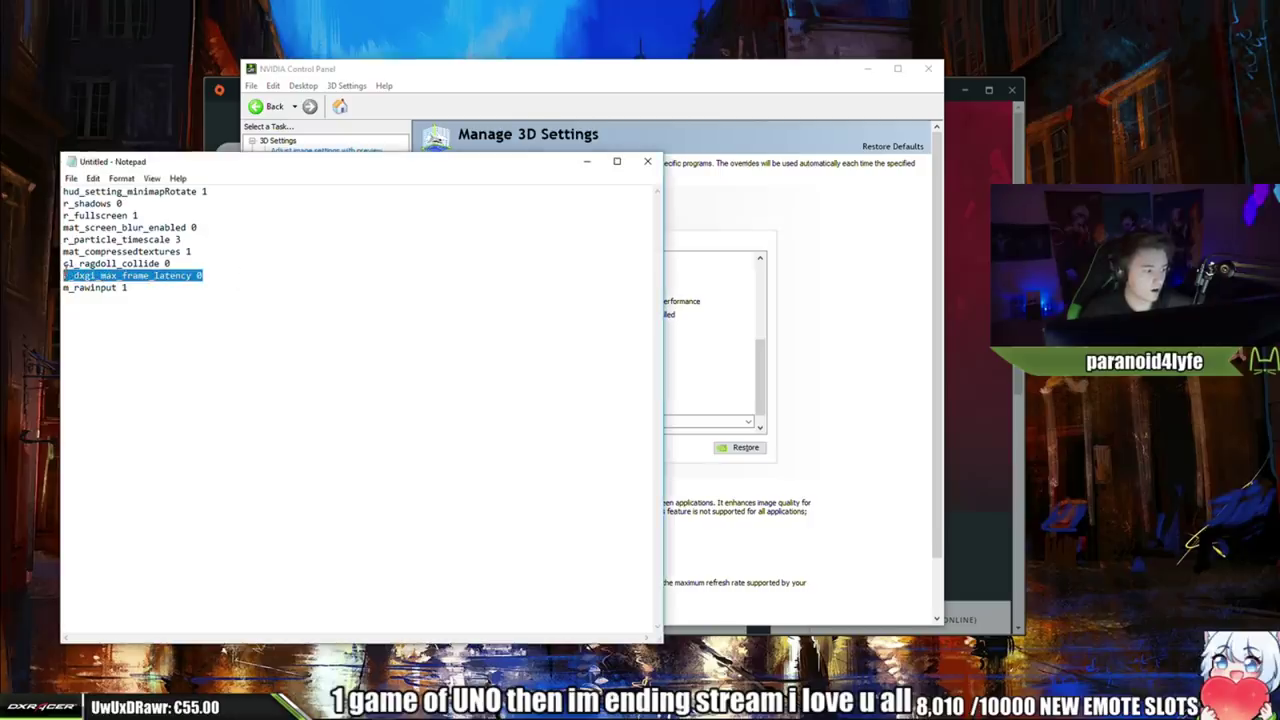
{"action": "left_click", "coordinate": [251, 271]}
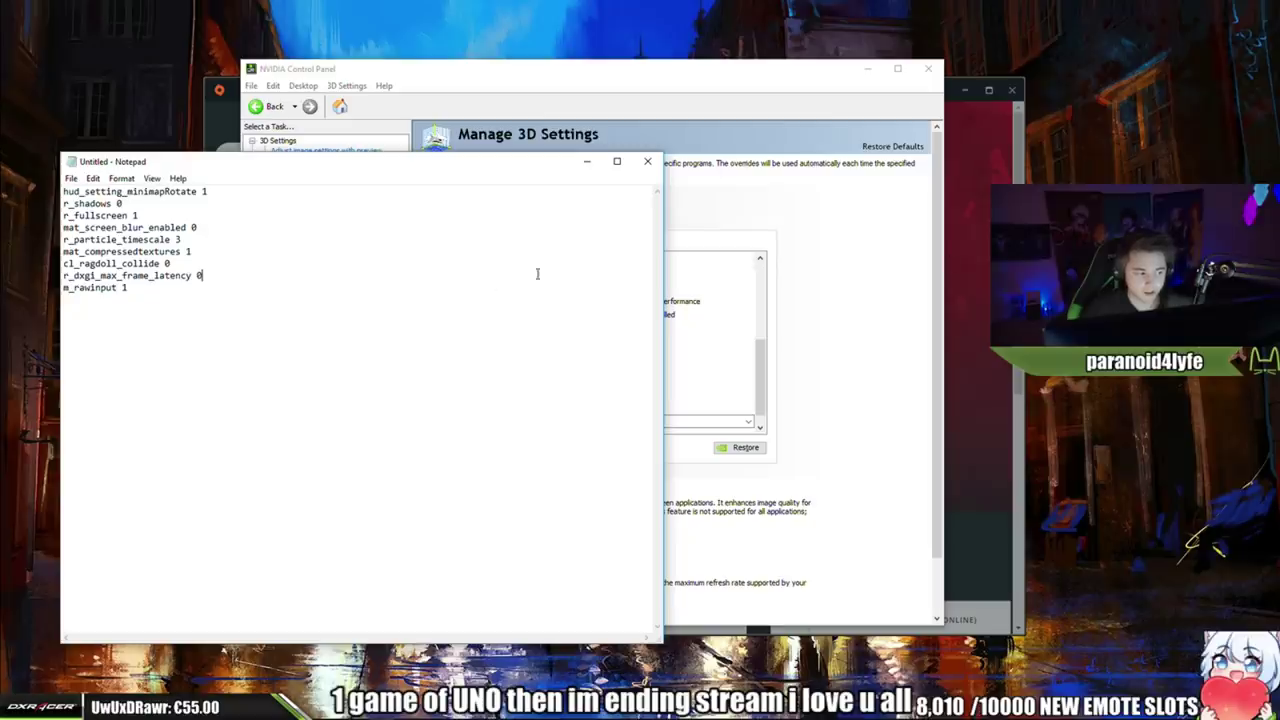
{"action": "left_click_drag", "start_coordinate": [204, 276], "coordinate": [192, 276]}
{"action": "left_click", "coordinate": [197, 276]}
Compare the "r_dxgi_max_frame_latency" line in Notepad with the global 3D settings in the NVIDIA Control Panel
{"action": "left_click", "coordinate": [863, 517]}
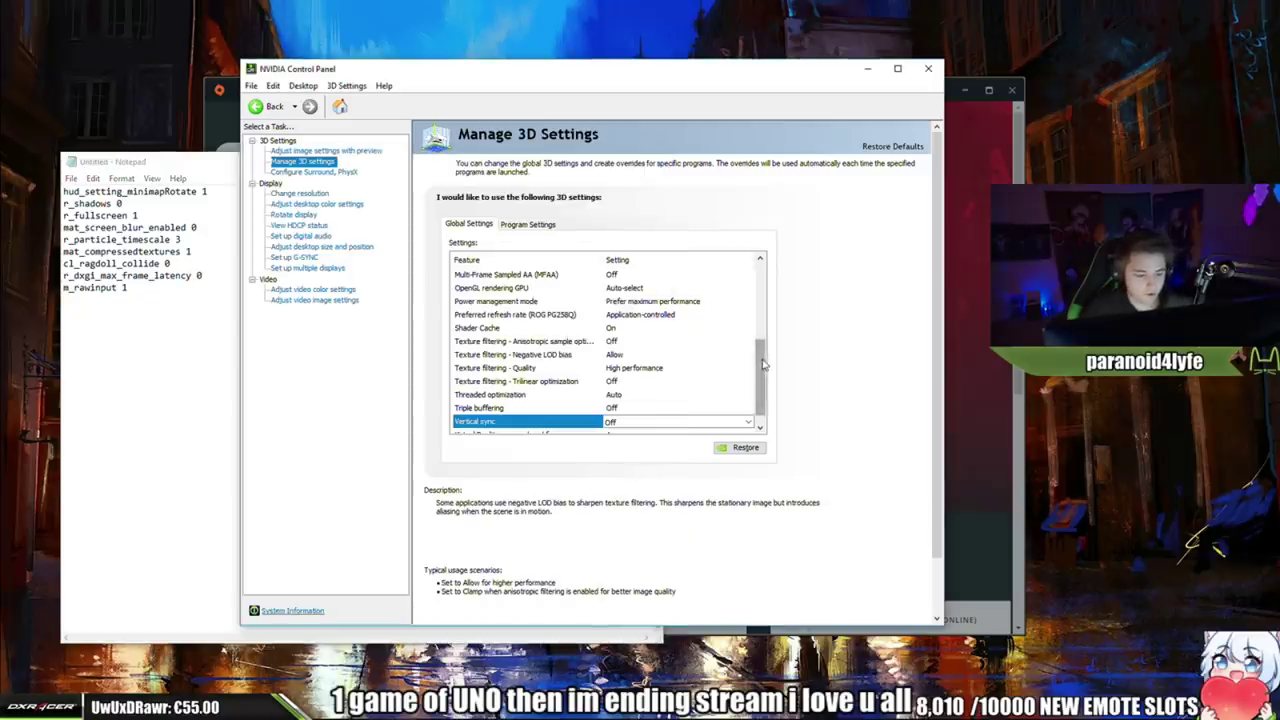
{"action": "mouse_move", "coordinate": [761, 380]}
{"action": "left_mouse_down"}
{"action": "mouse_move", "coordinate": [760, 312]}
{"action": "mouse_move", "coordinate": [771, 387]}
{"action": "left_mouse_up"}
{"action": "left_click", "coordinate": [162, 372]}
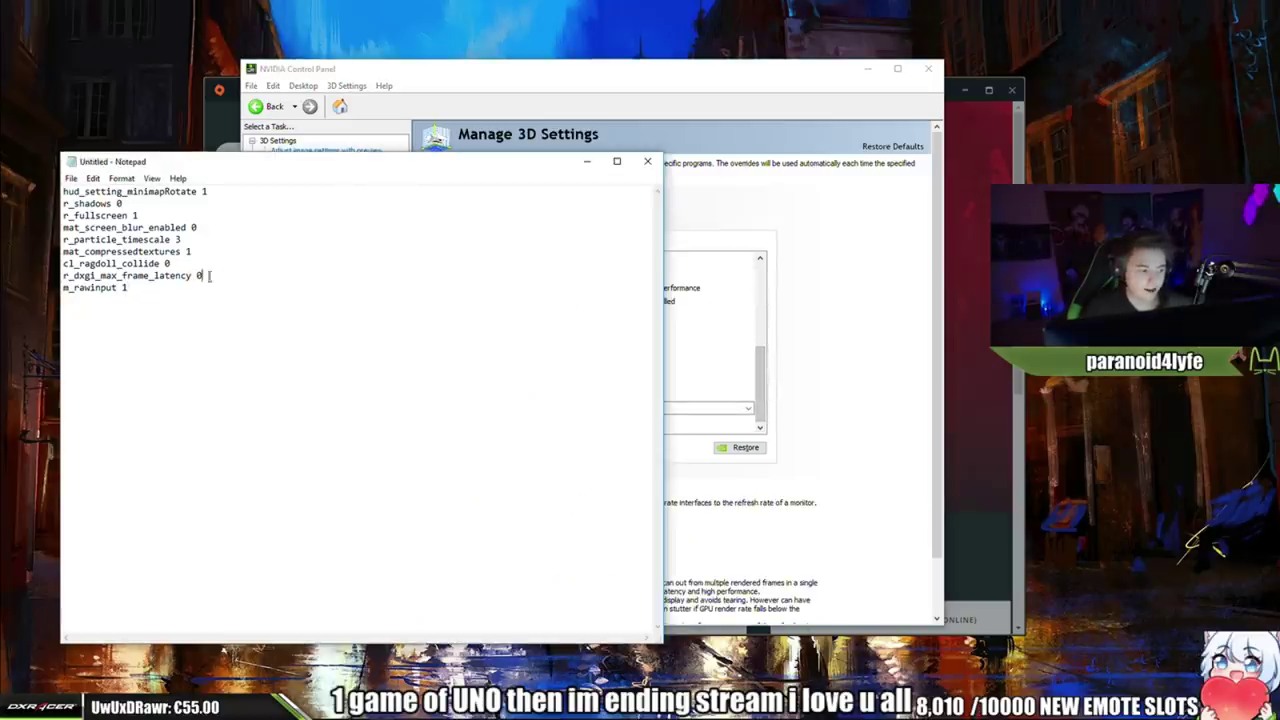
{"action": "left_click_drag", "start_coordinate": [209, 277], "coordinate": [63, 277]}
{"action": "left_click", "coordinate": [276, 267]}
{"action": "left_click", "coordinate": [877, 303]}
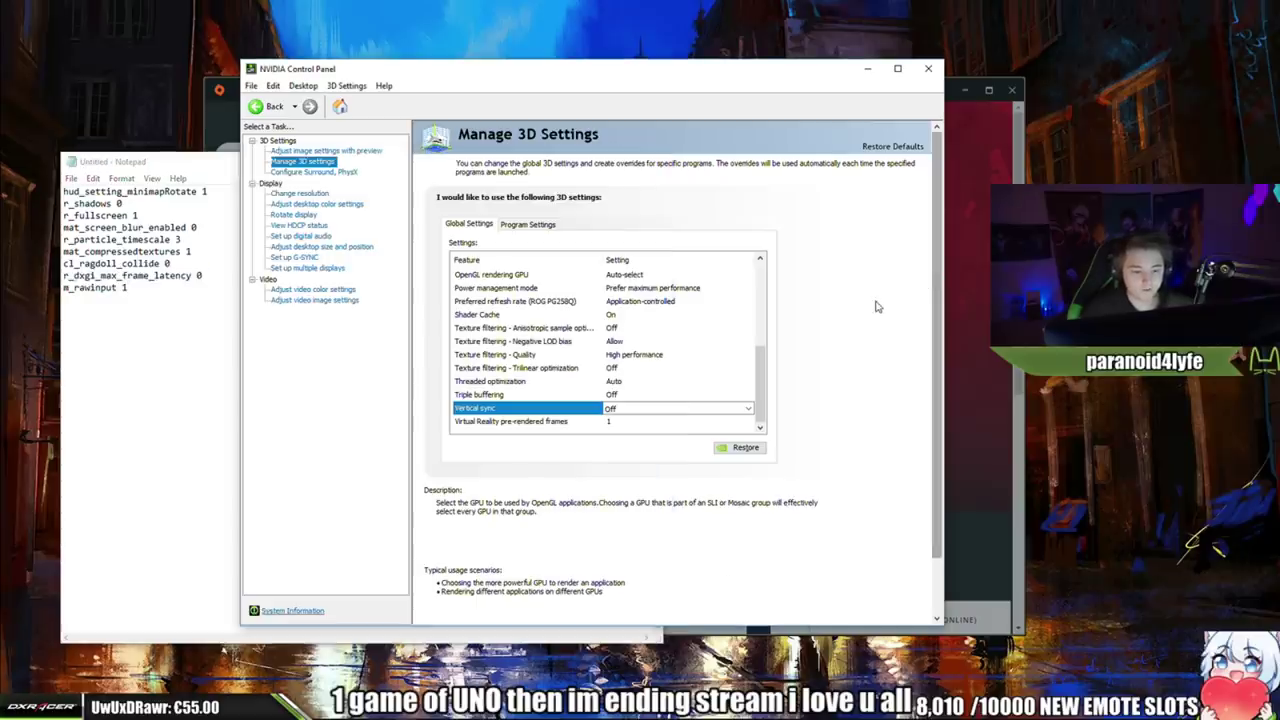
{"action": "scroll", "coordinate": [768, 400], "scroll_direction": "up", "scroll_amount": 5}
{"action": "scroll", "coordinate": [768, 400], "scroll_direction": "down", "scroll_amount": 5}
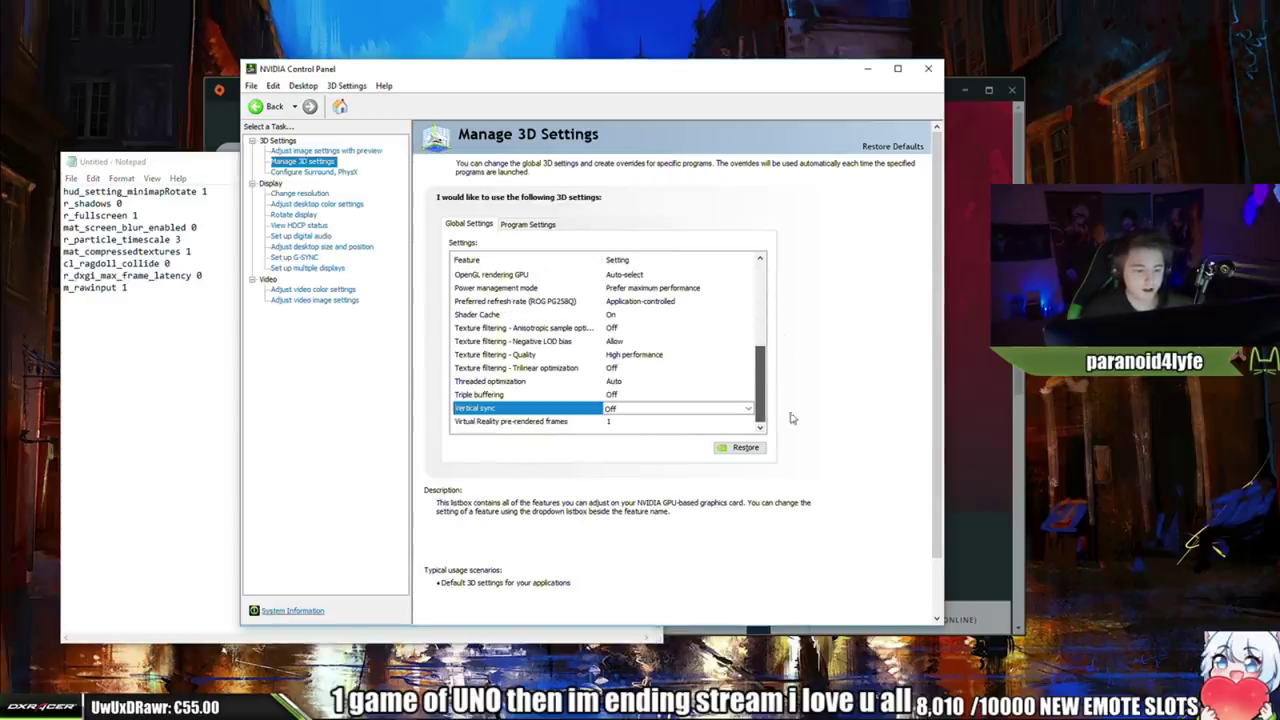
Switch to Notepad and review the "r_dxgi_max_frame_latency 0" line by highlighting it again
{"action": "left_click_drag", "start_coordinate": [63, 263], "coordinate": [127, 263]}
{"action": "left_click", "coordinate": [290, 271]}
{"action": "left_click_drag", "start_coordinate": [207, 277], "coordinate": [54, 278]}
{"action": "left_click", "coordinate": [300, 278]}
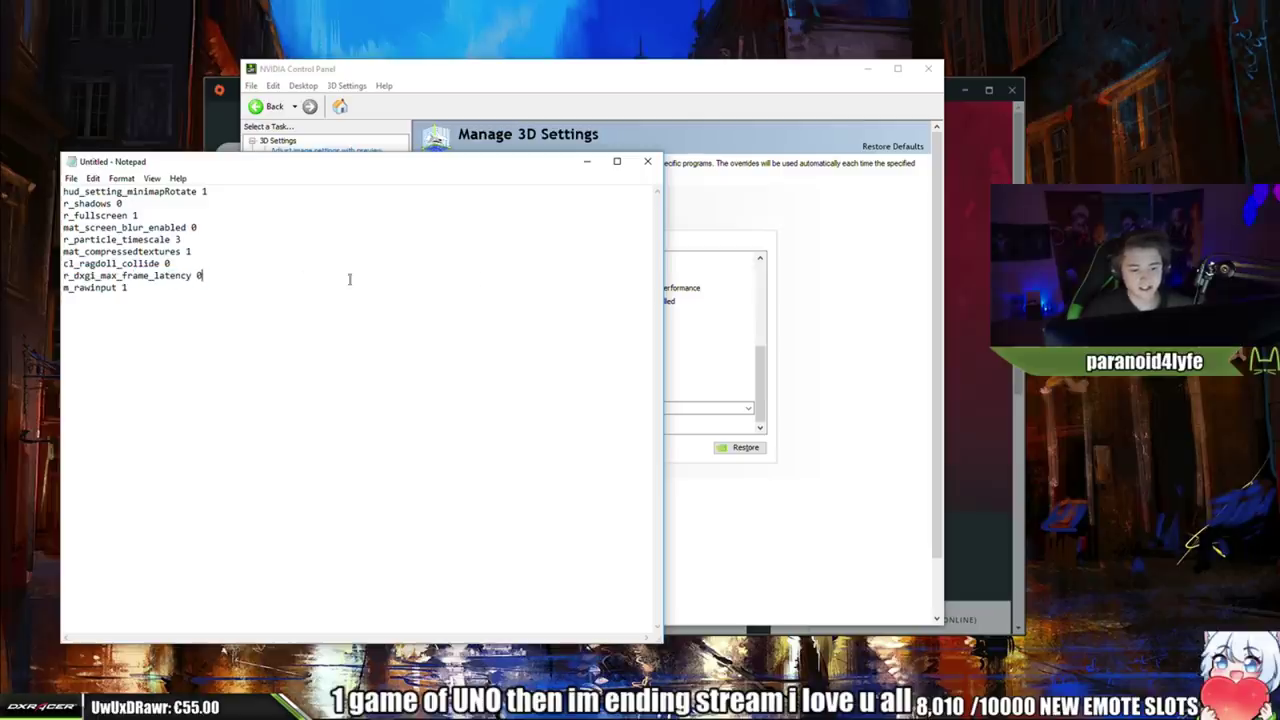
Review the global 3D settings list in the NVIDIA Control Panel down to Vertical sync, and close the control panel
{"action": "left_click", "coordinate": [828, 342]}
{"action": "left_click_drag", "start_coordinate": [760, 363], "coordinate": [753, 280]}
{"action": "scroll", "coordinate": [755, 280], "scroll_direction": "down", "scroll_amount": 5}
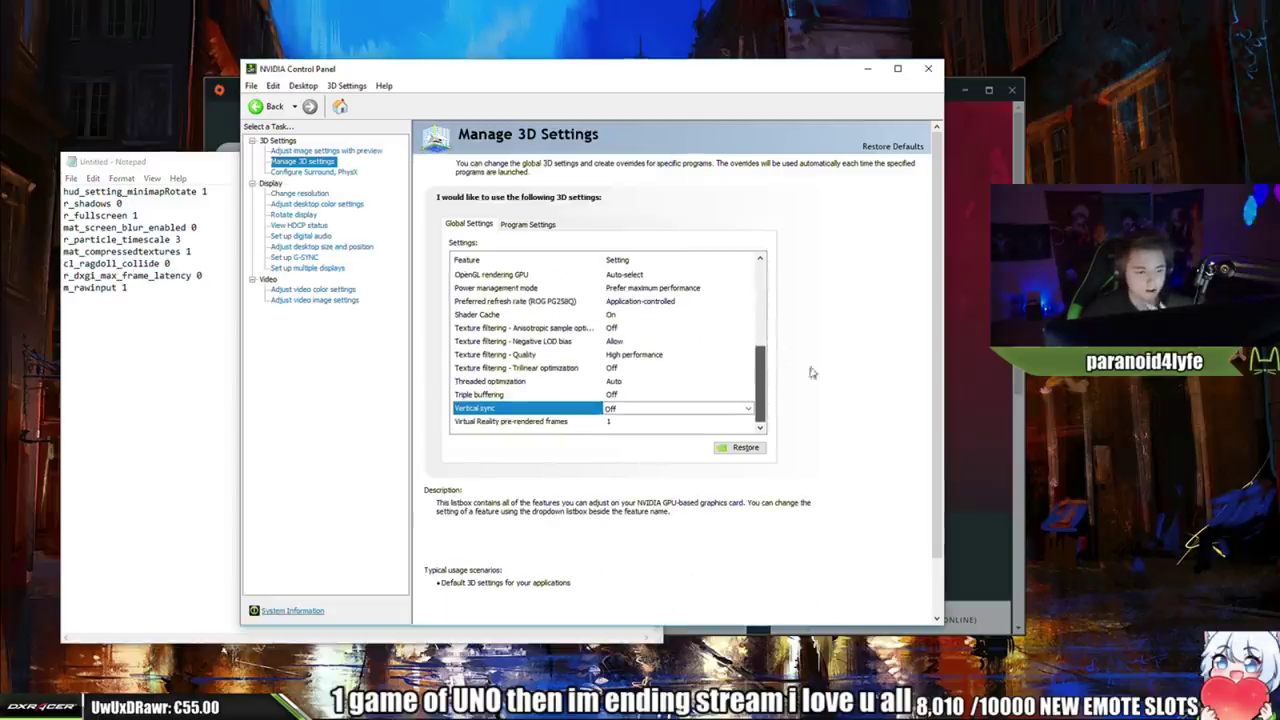
{"action": "left_click", "coordinate": [928, 68]}
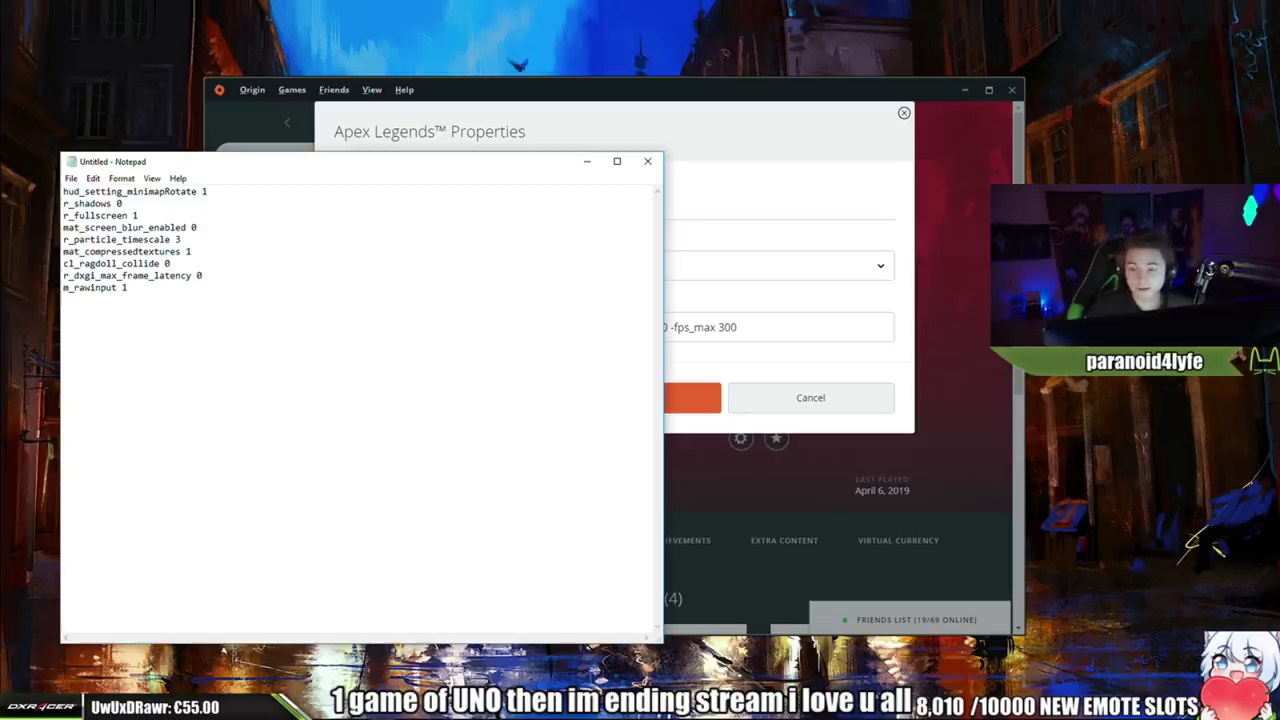
Highlight the "r_dxgi_max_frame_latency" value and the "r_shadows 0" line in the Notepad list, clearing the highlight after each
{"action": "left_click_drag", "start_coordinate": [213, 276], "coordinate": [187, 275]}
{"action": "left_click", "coordinate": [192, 277]}
{"action": "left_click", "coordinate": [223, 273]}
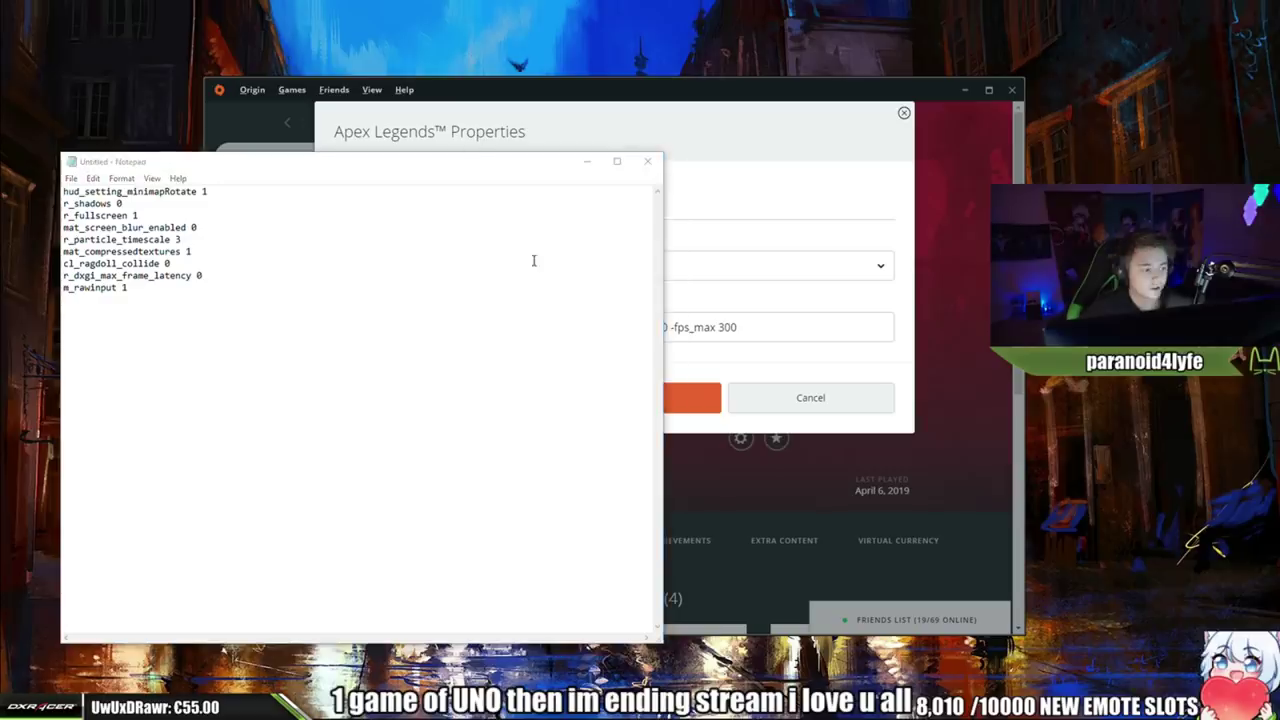
{"action": "left_click", "coordinate": [264, 290]}
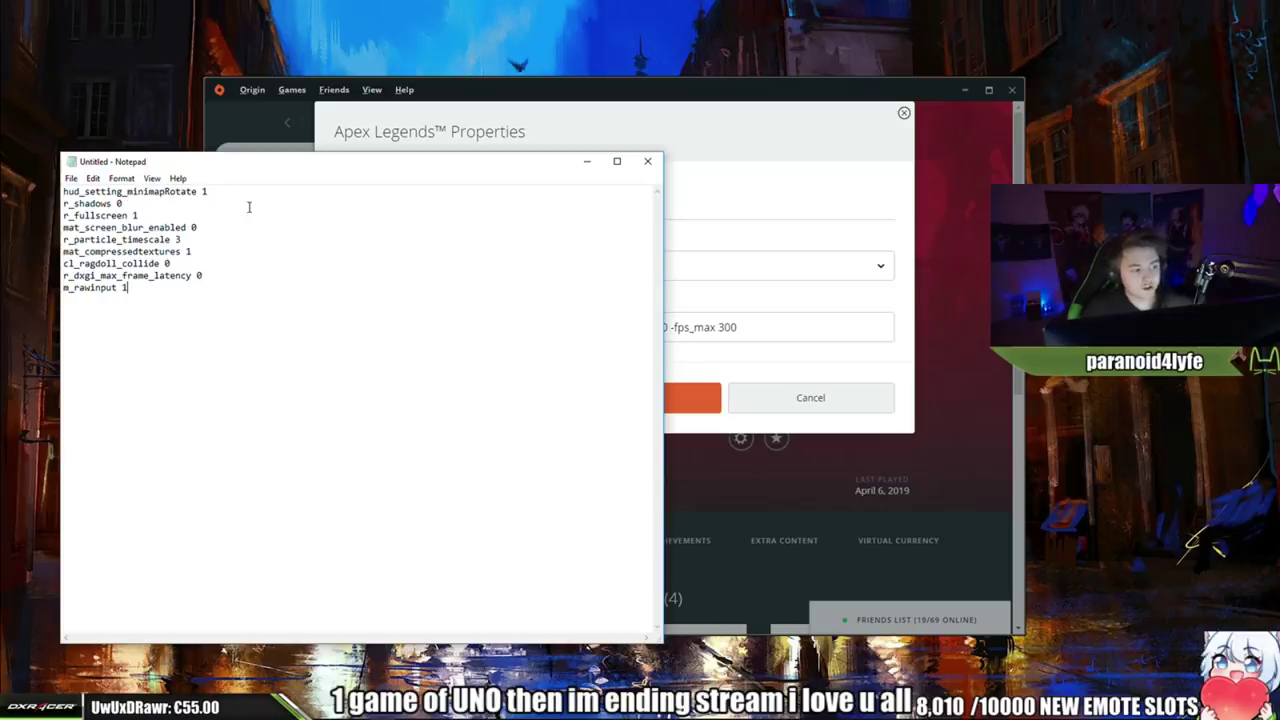
{"action": "left_click_drag", "start_coordinate": [122, 203], "coordinate": [62, 203]}
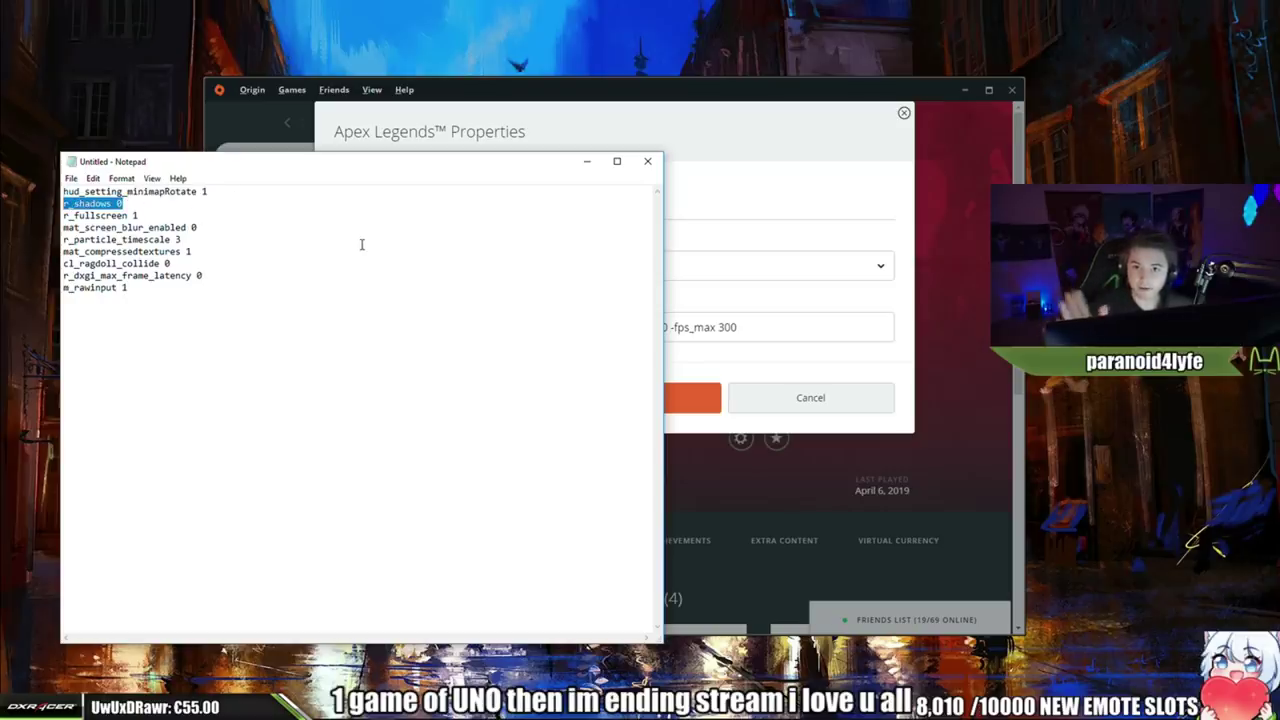
{"action": "left_click", "coordinate": [152, 201]}
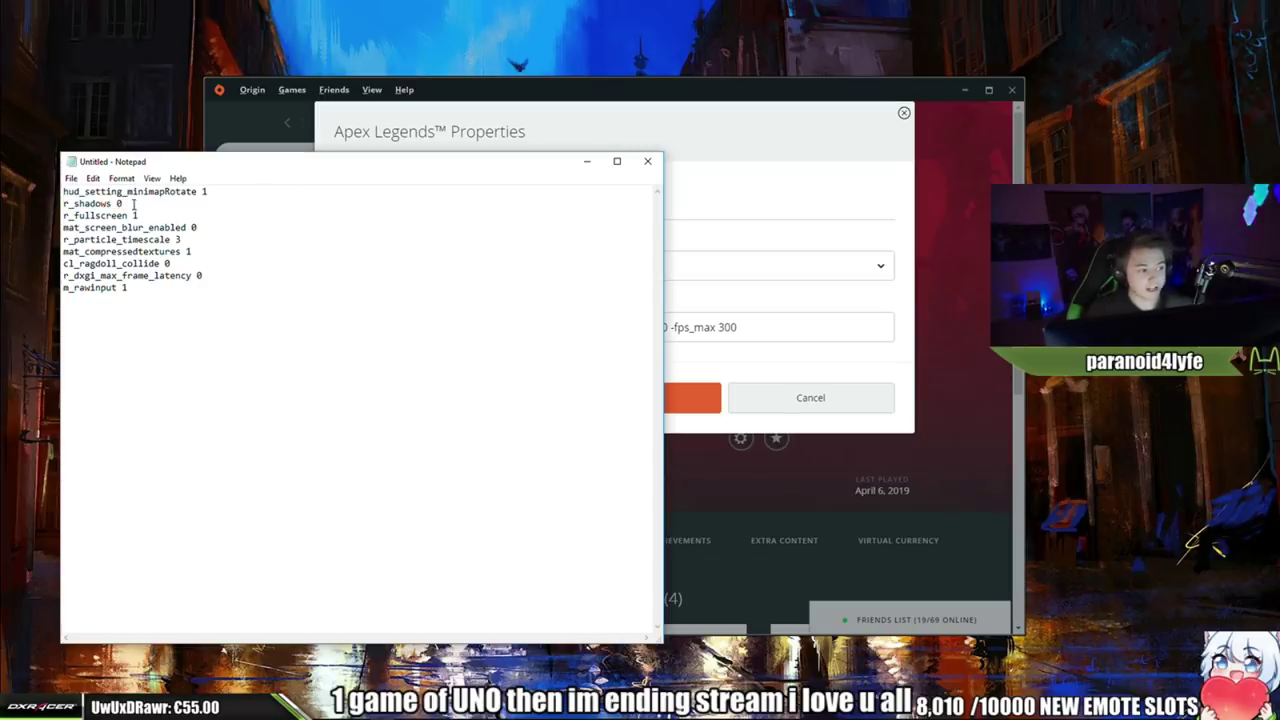
Change the "hud_setting_minimapRotate" value to 0 in the first line, and restore it to 1
{"action": "left_click", "coordinate": [220, 190]}
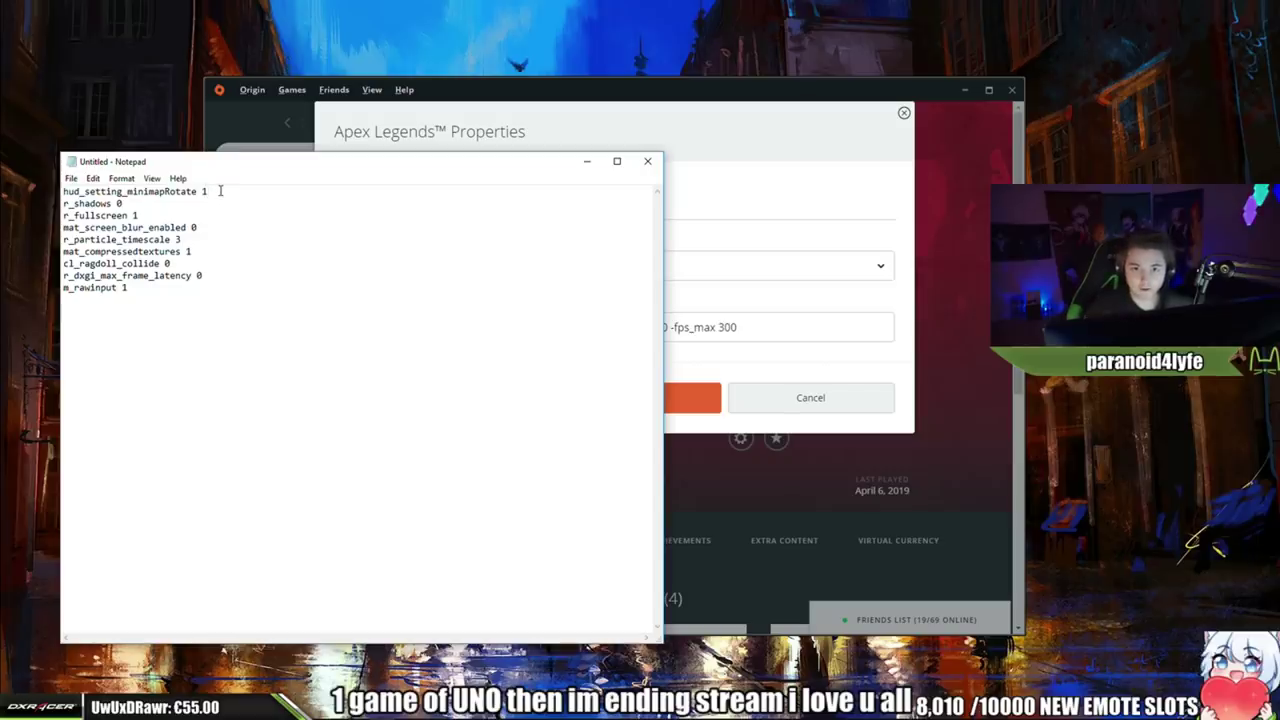
{"action": "key", "text": "BackSpace"}
{"action": "type", "text": "0"}
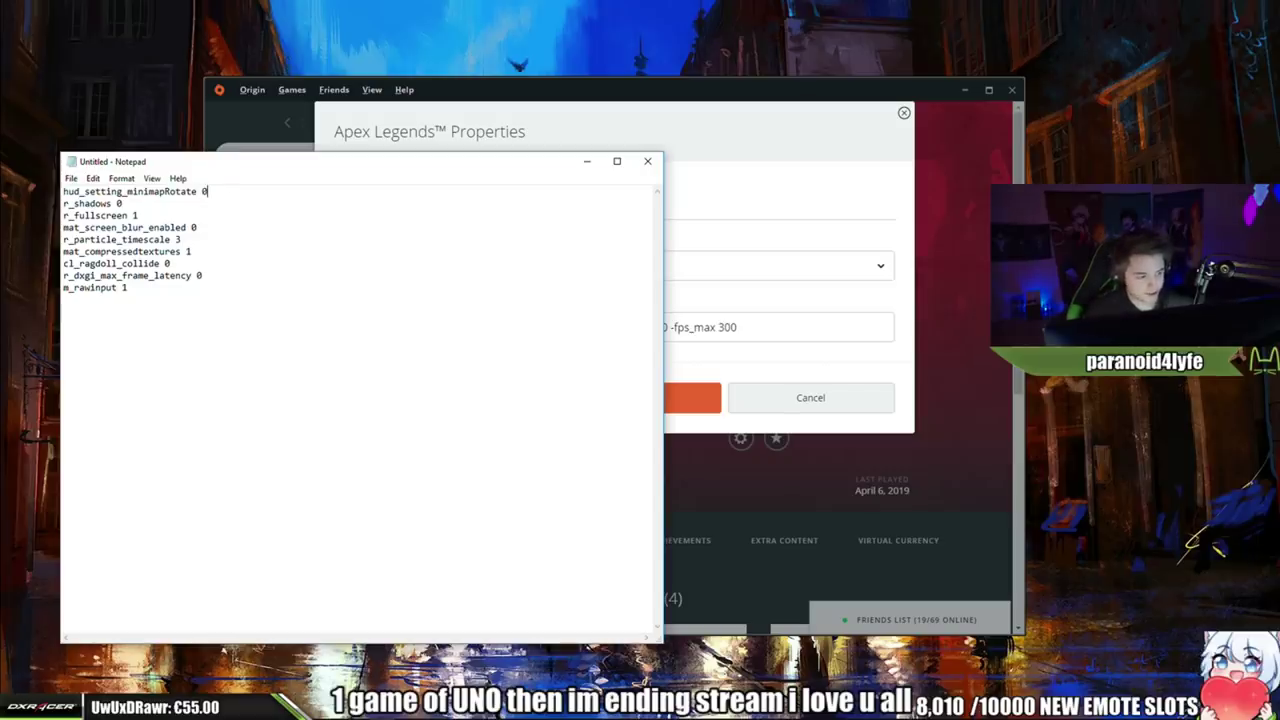
{"action": "key", "text": "BackSpace"}
{"action": "type", "text": "1"}
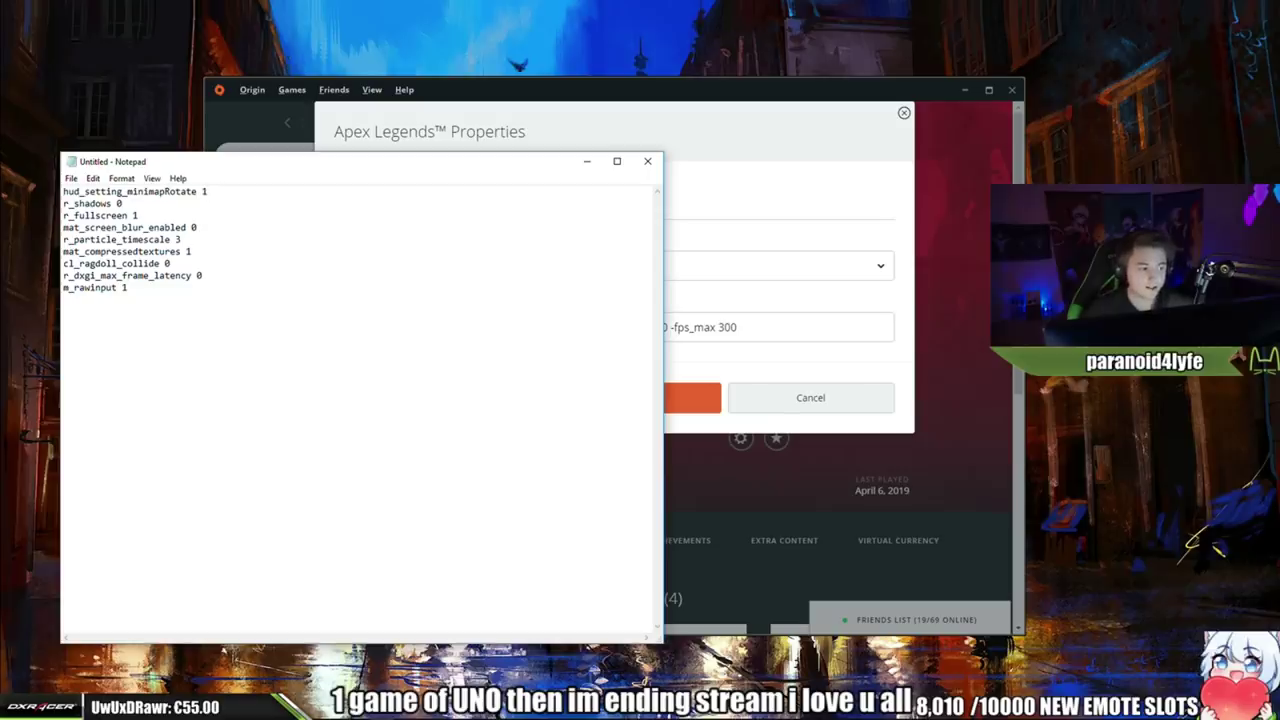
Go through the command lines in Notepad and highlight the value of "r_dxgi_max_frame_latency" again
{"action": "left_click", "coordinate": [219, 228]}
{"action": "left_click", "coordinate": [166, 205]}
{"action": "left_click", "coordinate": [232, 238]}
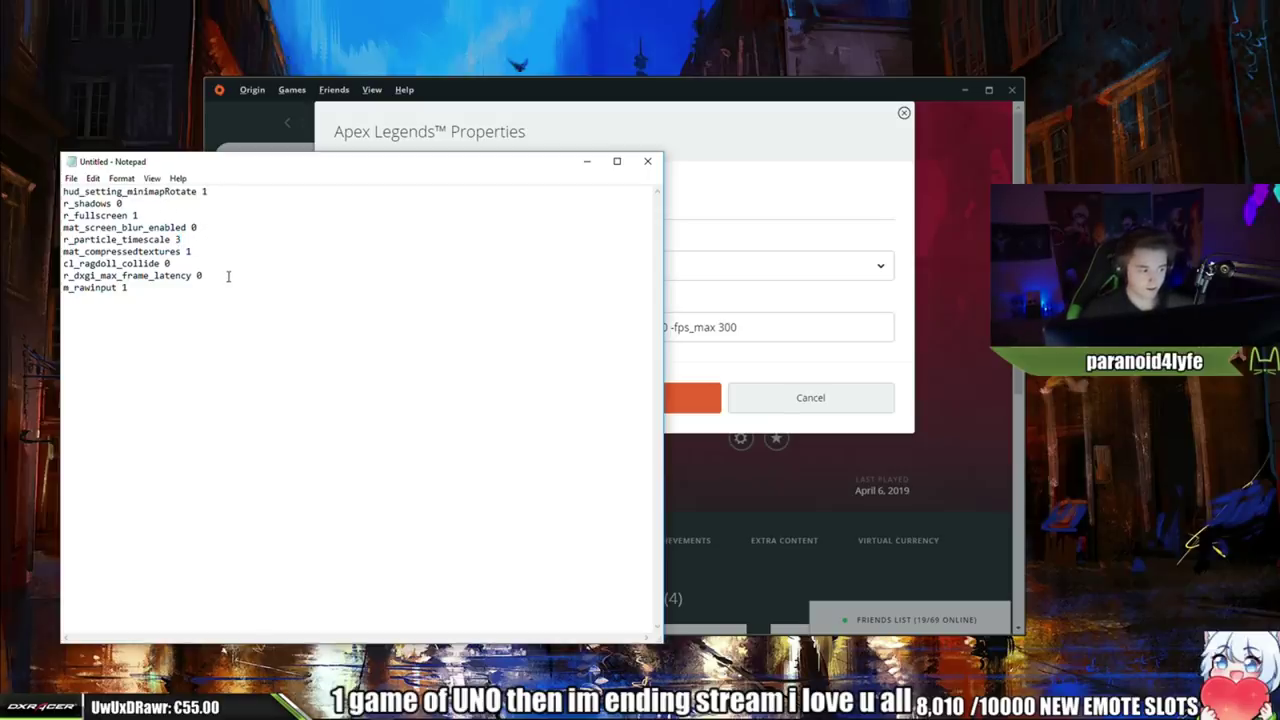
{"action": "double_click", "coordinate": [199, 275]}
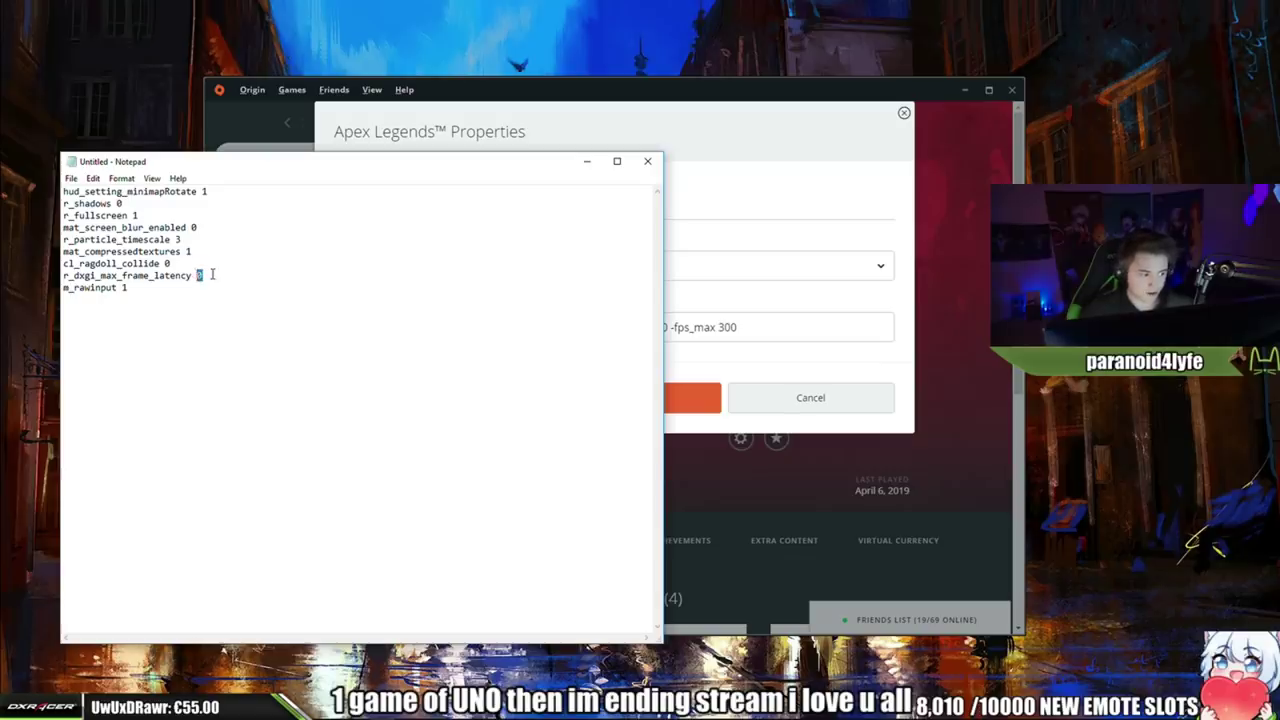
{"action": "left_click", "coordinate": [213, 276]}
{"action": "left_click", "coordinate": [166, 287]}
{"action": "left_click_drag", "start_coordinate": [212, 278], "coordinate": [198, 276]}
{"action": "left_click", "coordinate": [250, 274]}
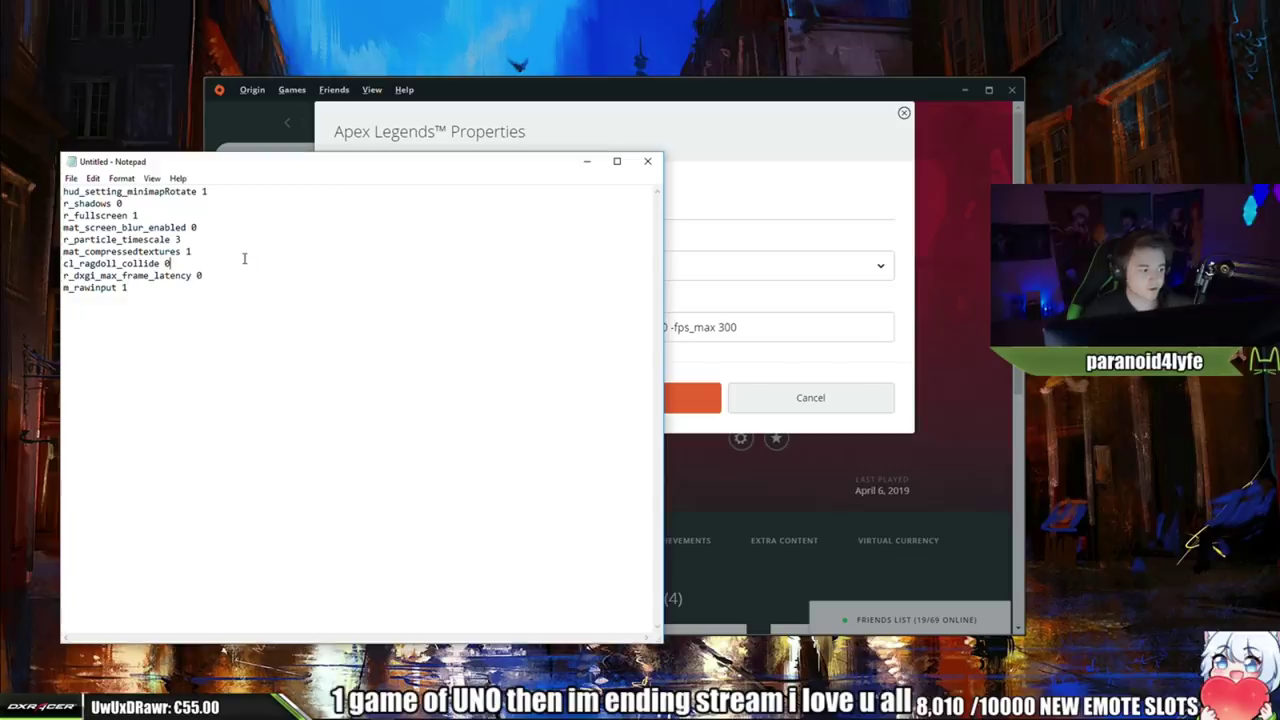
Go up through the command list to its first line and highlight the "r_particle_timescale 3" line
{"action": "left_click", "coordinate": [213, 251]}
{"action": "left_click", "coordinate": [221, 228]}
{"action": "left_click", "coordinate": [210, 217]}
{"action": "left_click", "coordinate": [197, 200]}
{"action": "left_click", "coordinate": [224, 191]}
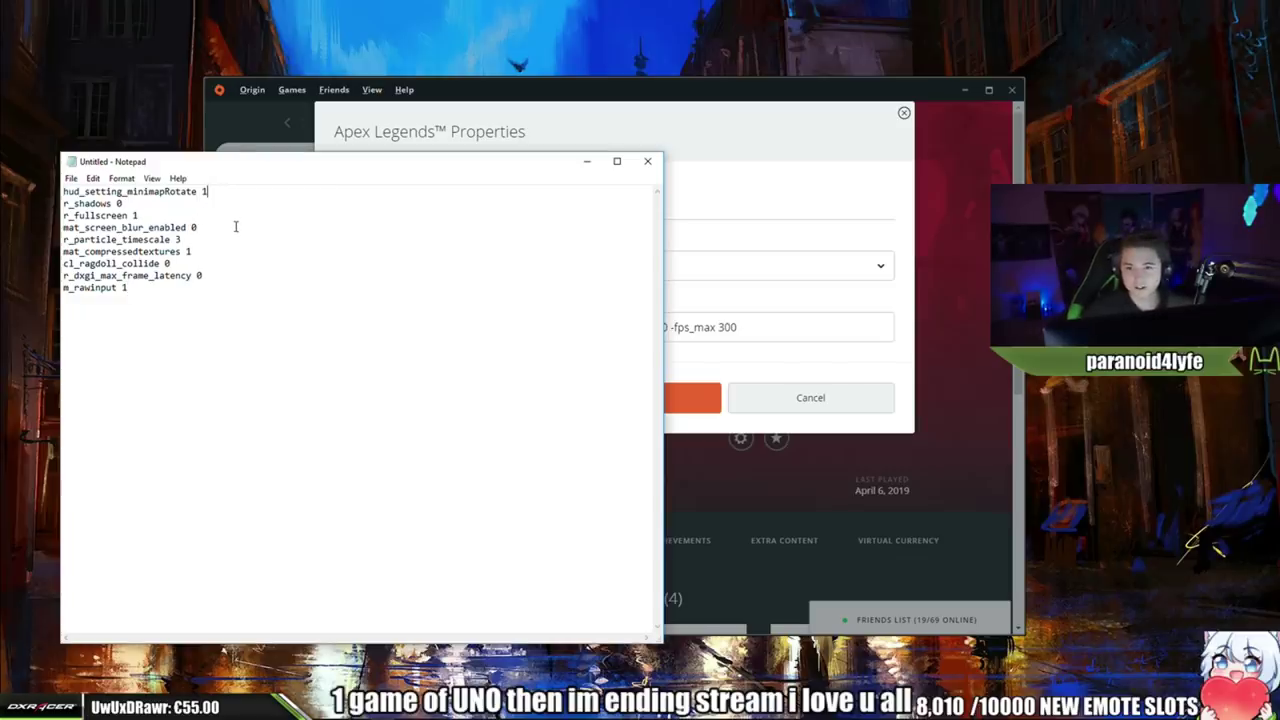
{"action": "left_click_drag", "start_coordinate": [210, 241], "coordinate": [62, 241]}
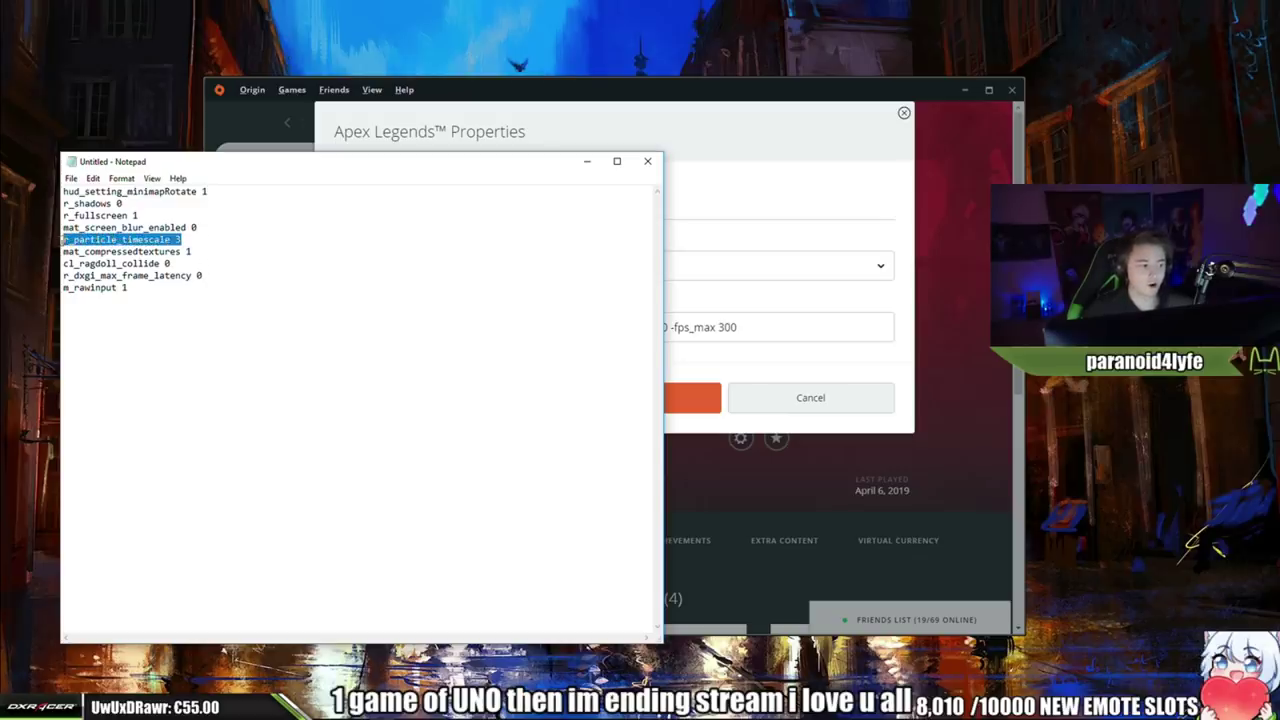
{"action": "left_click", "coordinate": [238, 241]}
{"action": "left_click_drag", "start_coordinate": [238, 241], "coordinate": [65, 242]}
{"action": "left_click", "coordinate": [275, 239]}
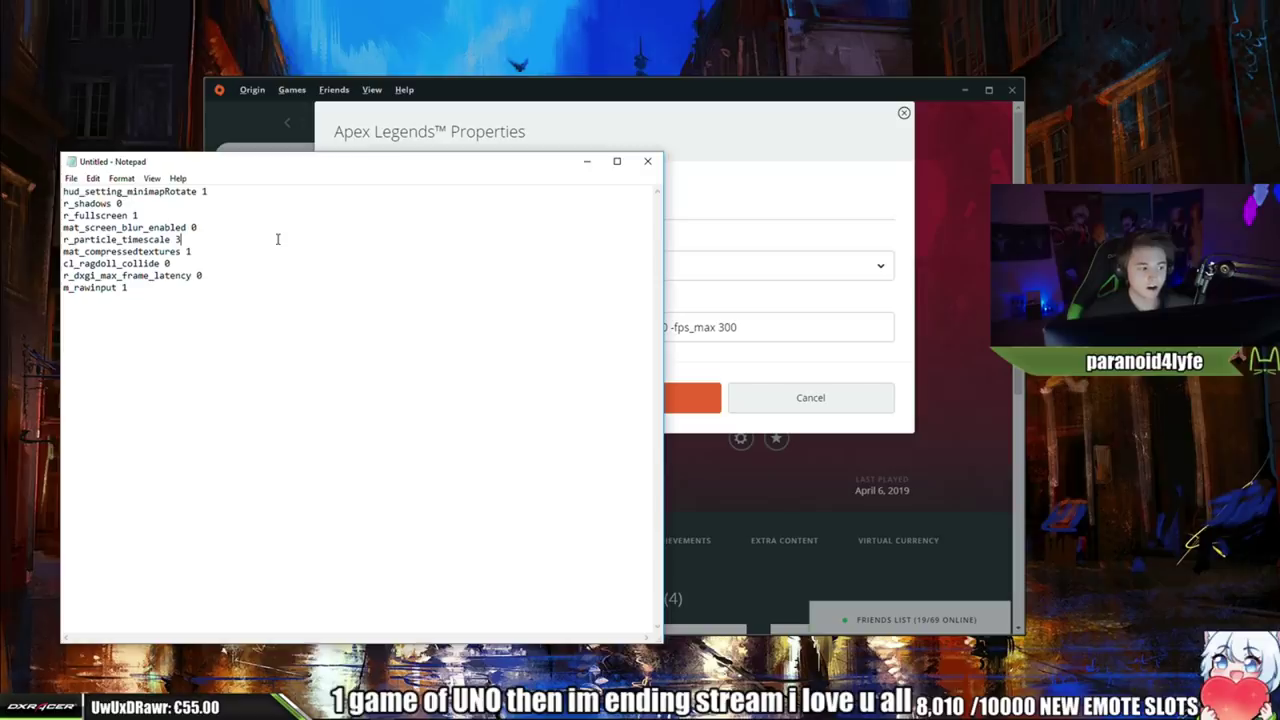
Check the remaining command lines, select the whole list in Notepad and clear the selection
{"action": "left_click", "coordinate": [230, 276]}
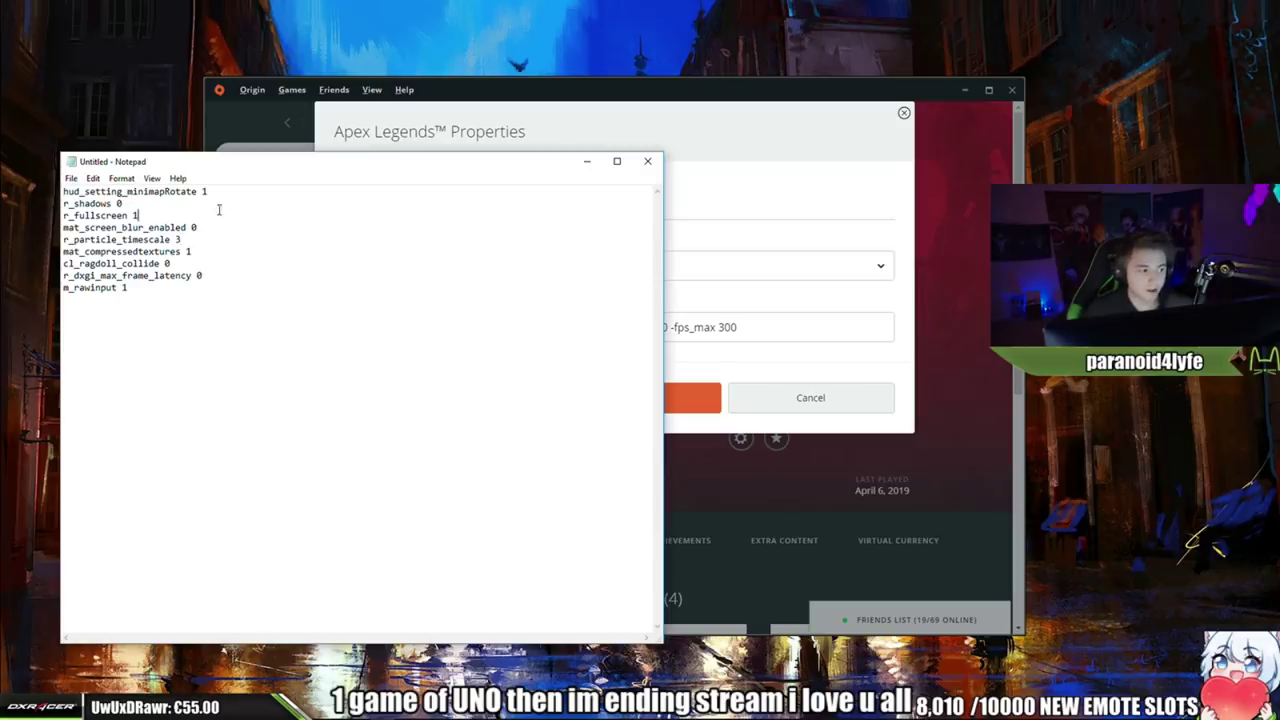
{"action": "left_click", "coordinate": [249, 193]}
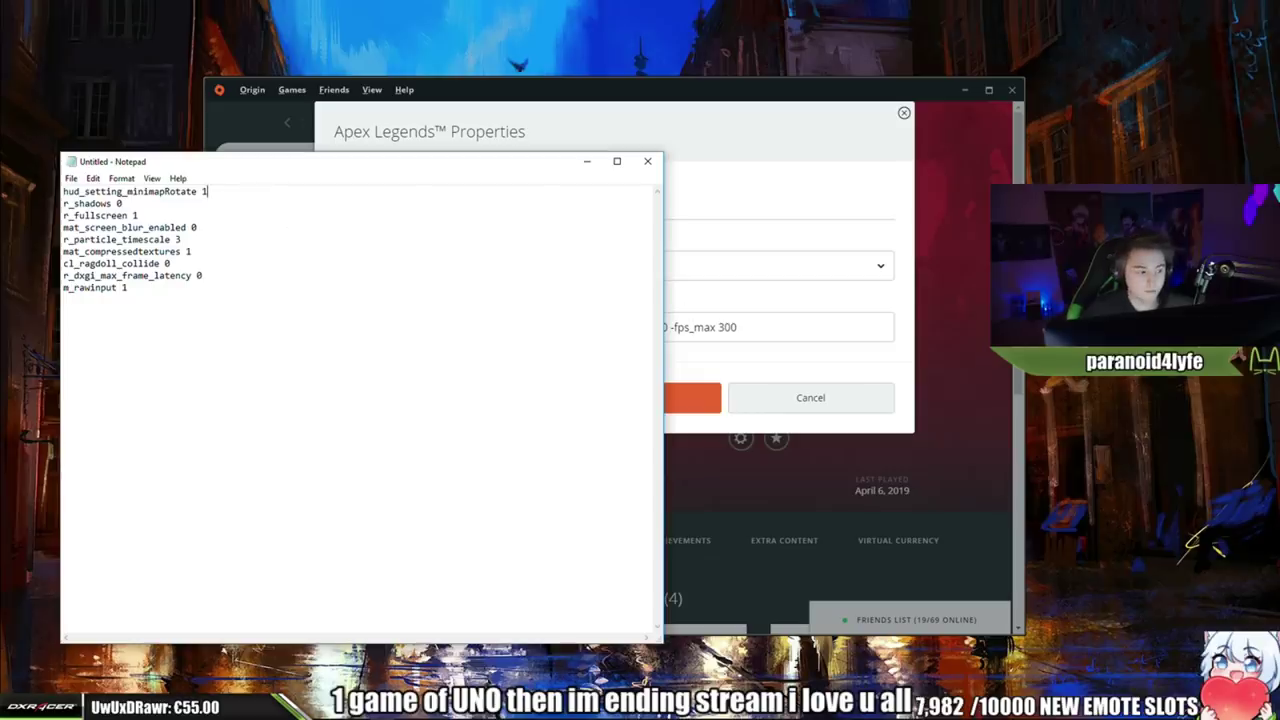
{"action": "left_click", "coordinate": [258, 311]}
{"action": "key", "text": "ctrl+a"}
{"action": "left_click", "coordinate": [320, 263]}
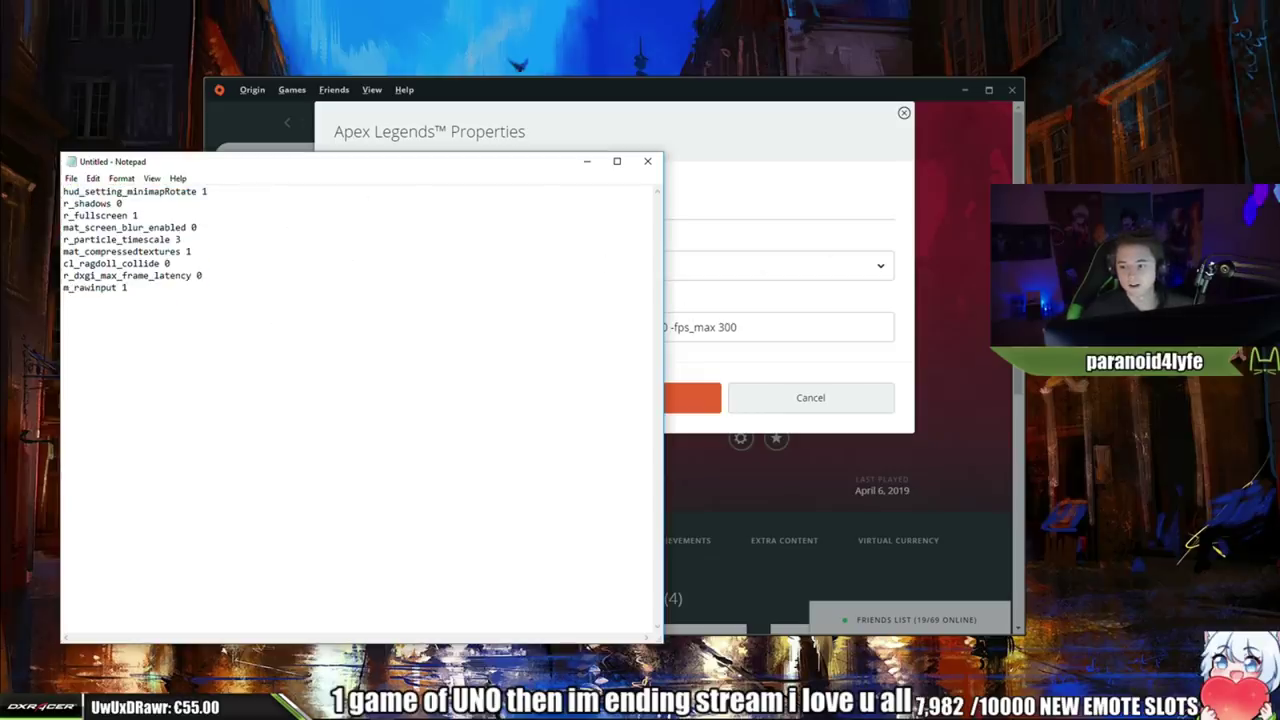
Open the Apex Legends shortcut's properties, check "Disable fullscreen optimizations" in its compatibility settings, and close the dialog
{"action": "key", "text": "alt+Tab"}
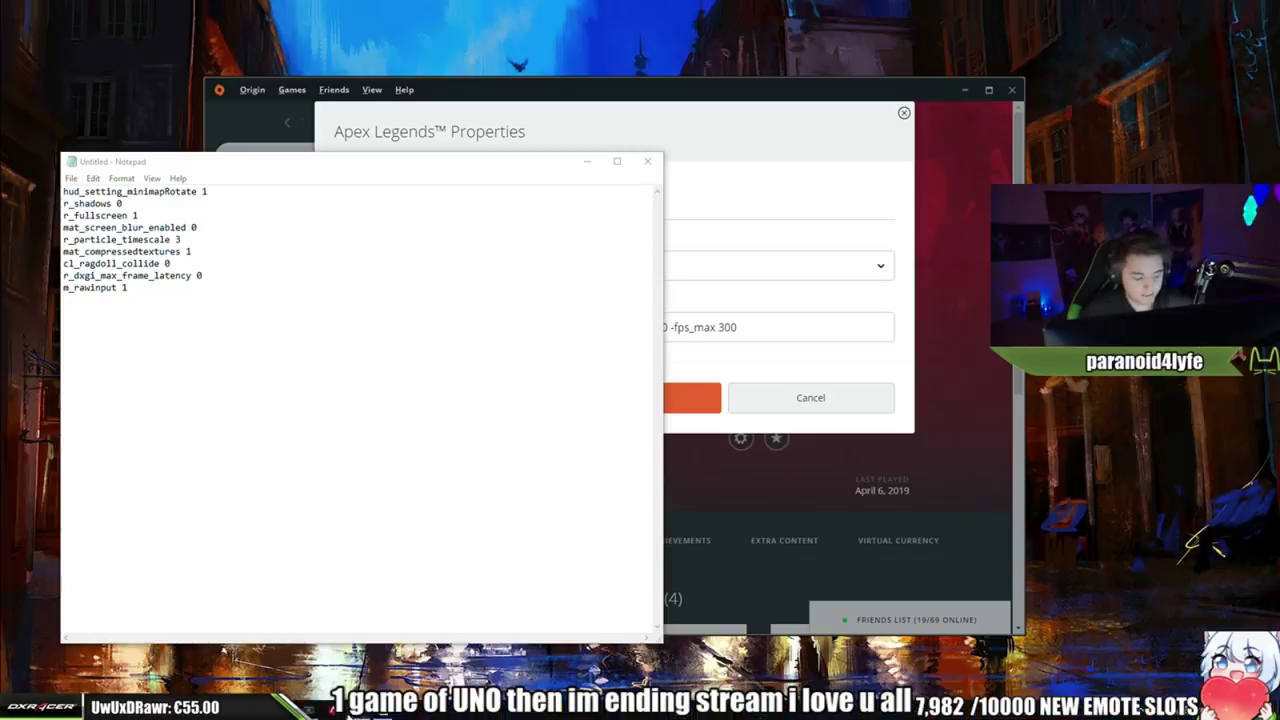
{"action": "right_click", "coordinate": [335, 710]}
{"action": "right_click", "coordinate": [316, 663]}
{"action": "left_click", "coordinate": [343, 649]}
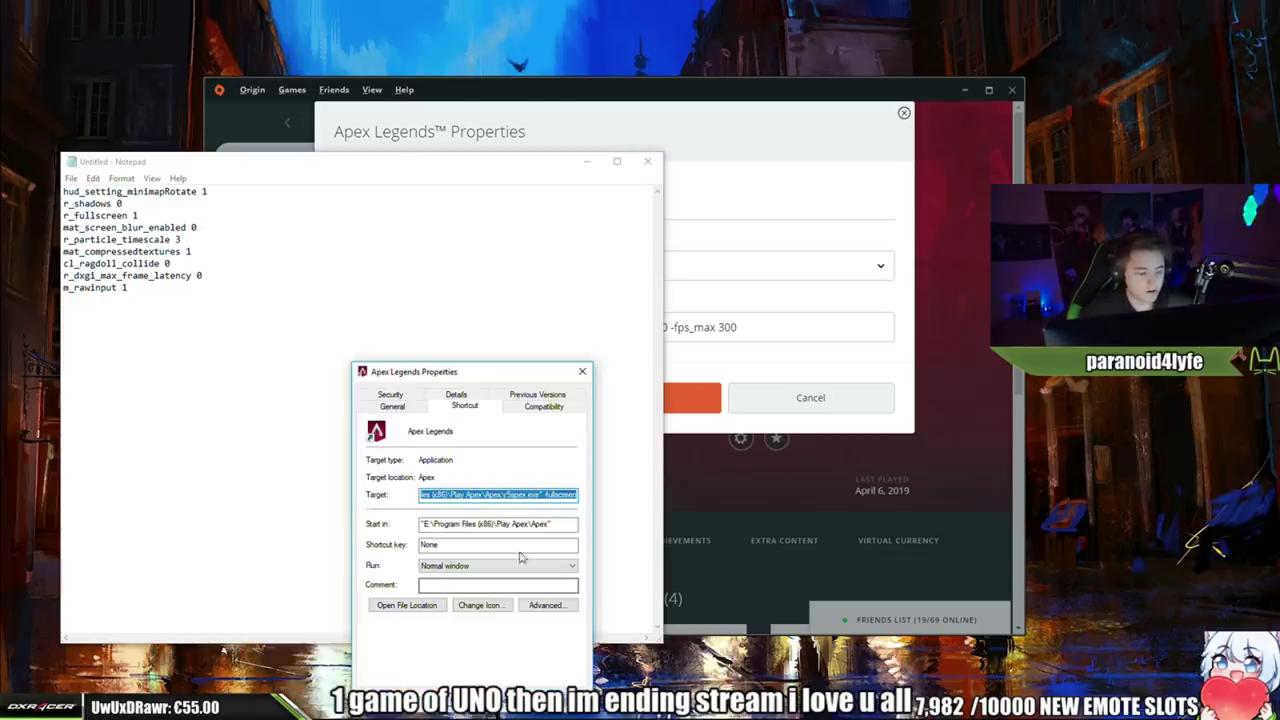
{"action": "left_click", "coordinate": [512, 405]}
{"action": "left_click_drag", "start_coordinate": [485, 380], "coordinate": [464, 214]}
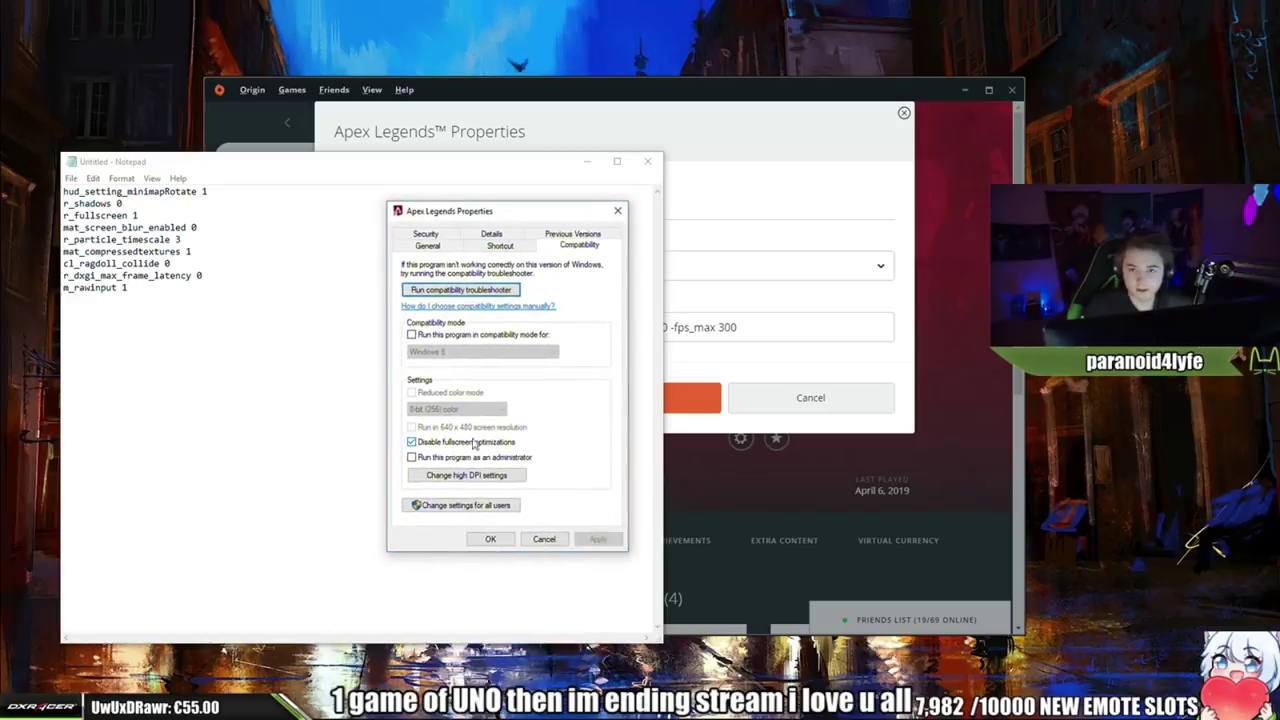
{"action": "left_click", "coordinate": [617, 210]}
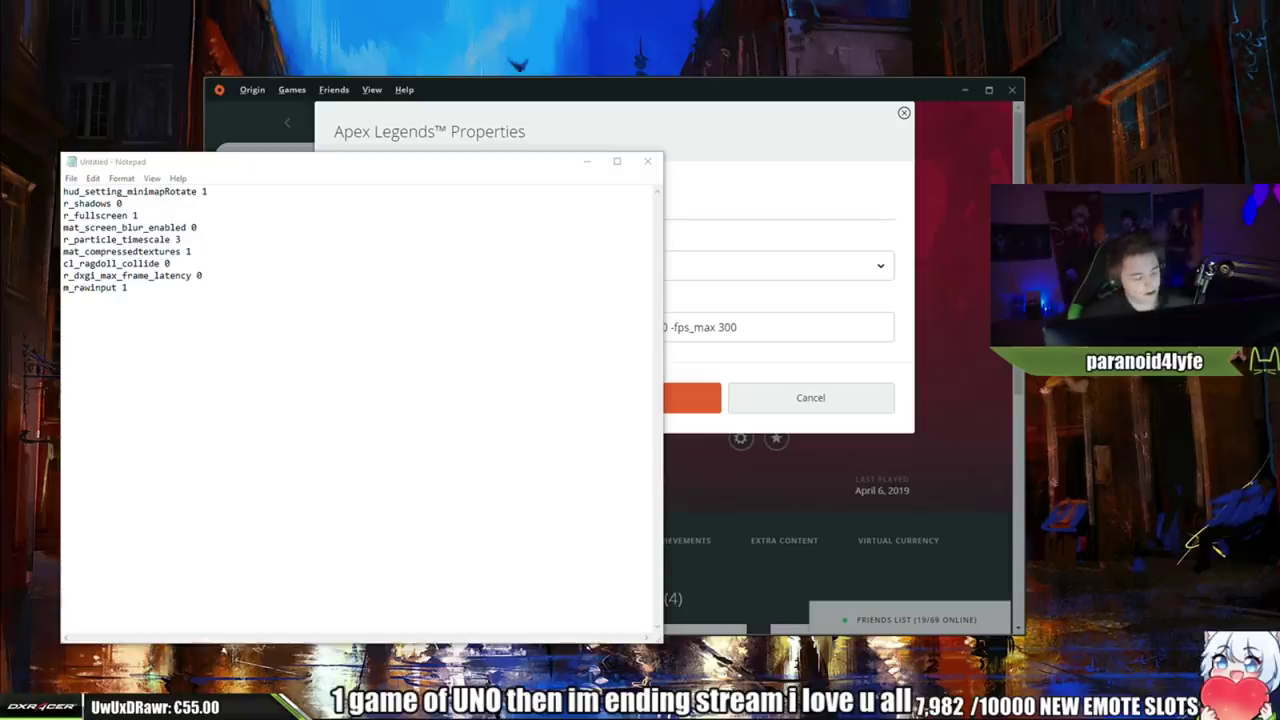
Open the Registry Editor with "regedit" and move its window clear of Notepad
{"action": "key", "text": "super"}
{"action": "type", "text": "regedit"}
{"action": "key", "text": "Return"}
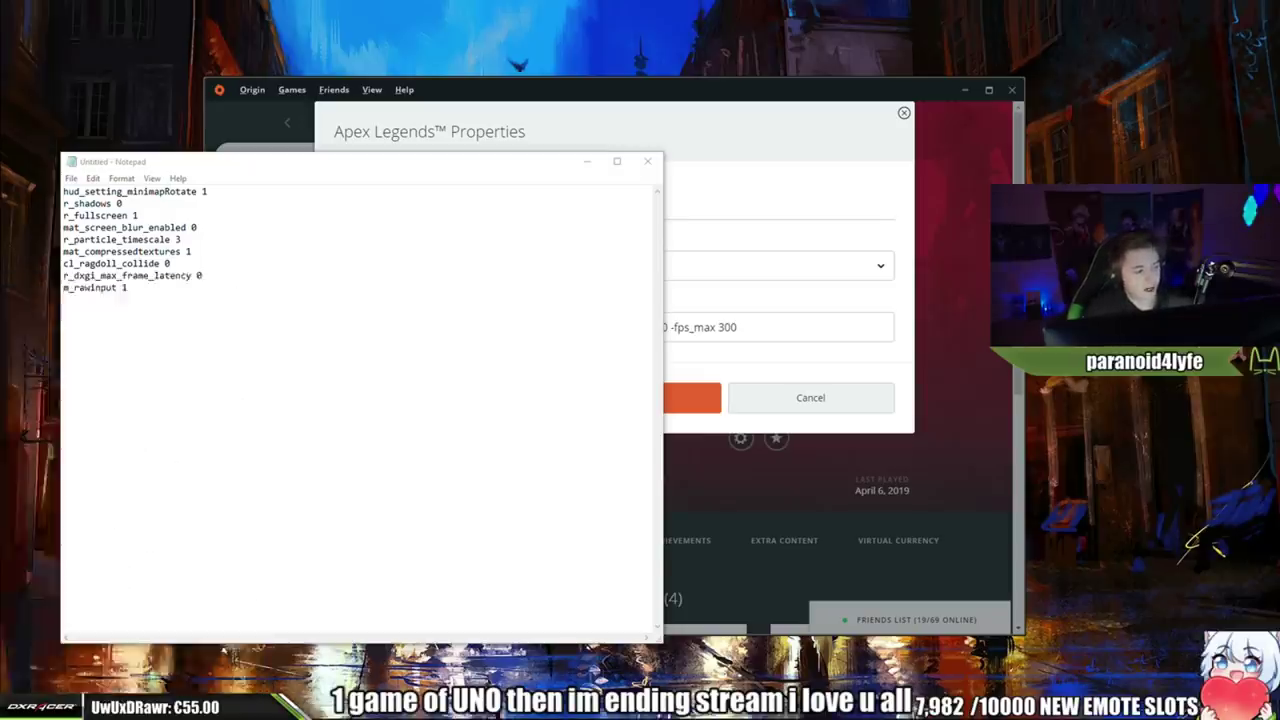
{"action": "left_click", "coordinate": [597, 440]}
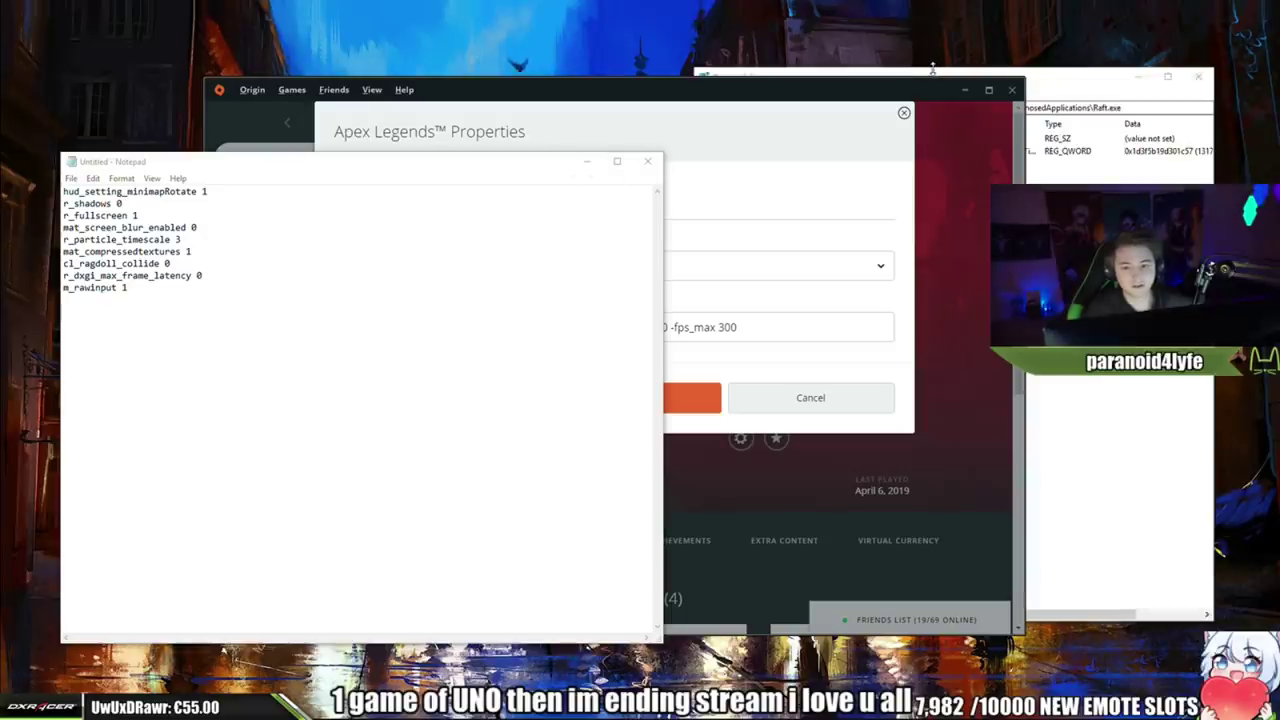
{"action": "left_click_drag", "start_coordinate": [939, 76], "coordinate": [1220, 148]}
{"action": "left_click", "coordinate": [1042, 212]}
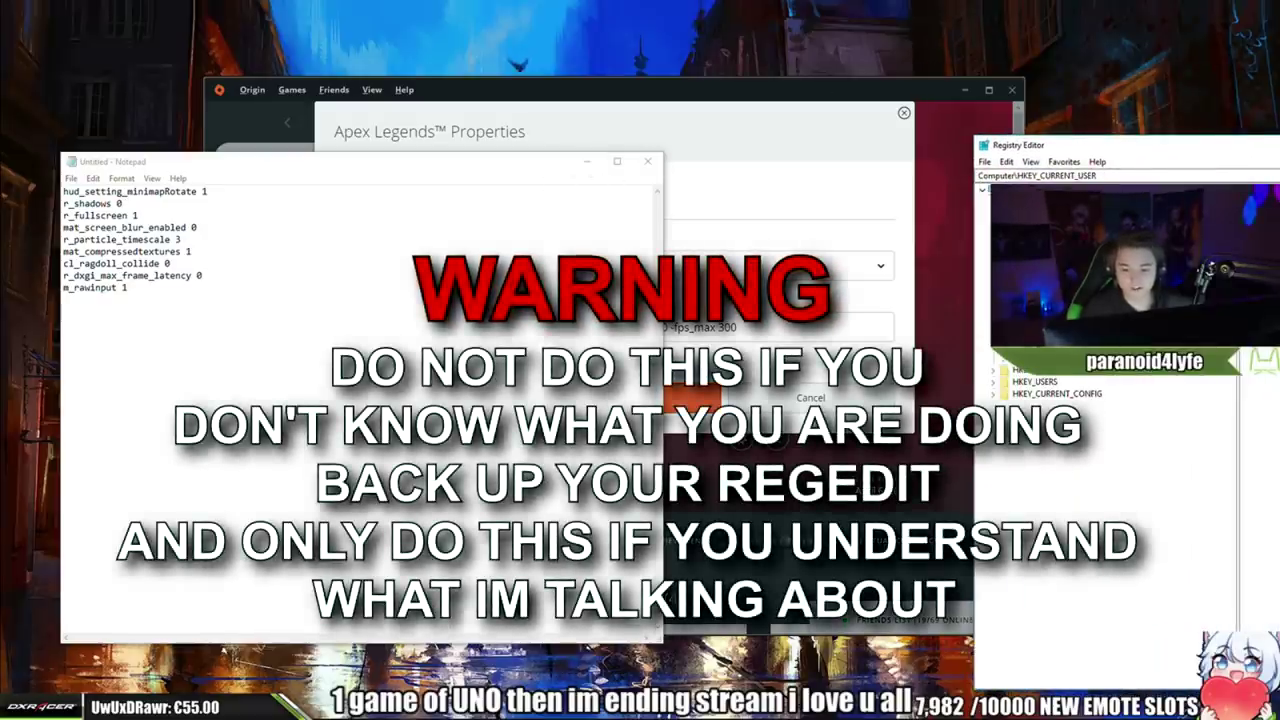
Look through the child keys listed under HKEY_CURRENT_USER in the Registry Editor
{"action": "left_click", "coordinate": [1003, 346]}
{"action": "left_click", "coordinate": [1025, 358]}
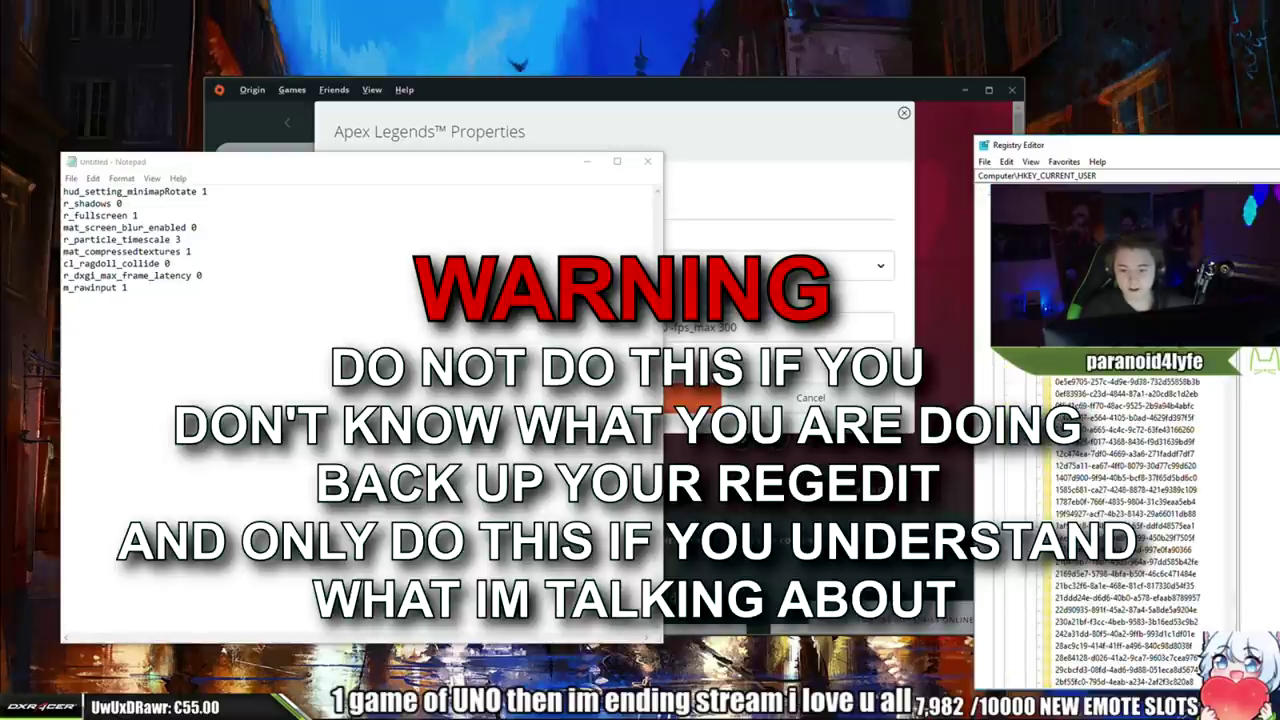
{"action": "scroll", "coordinate": [1025, 358], "scroll_direction": "down", "scroll_amount": 15}
{"action": "scroll", "coordinate": [1128, 530], "scroll_direction": "up", "scroll_amount": 11}
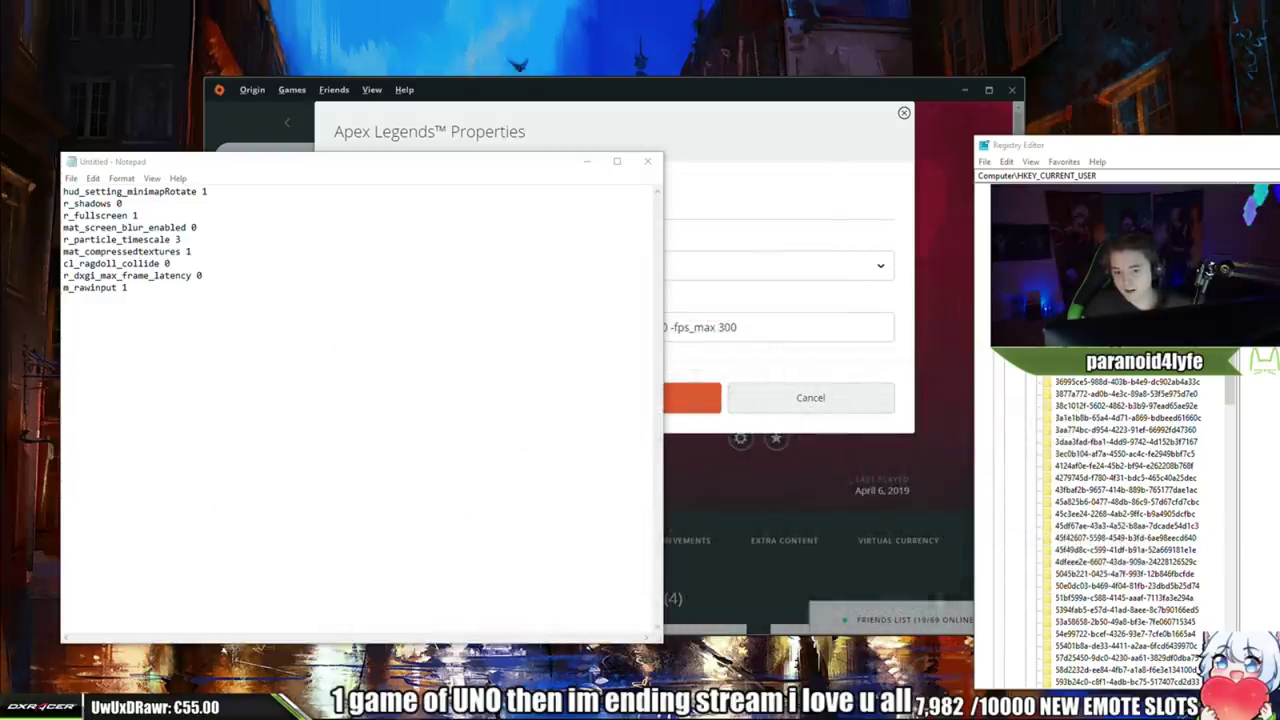
{"action": "key", "text": "alt+F4"}
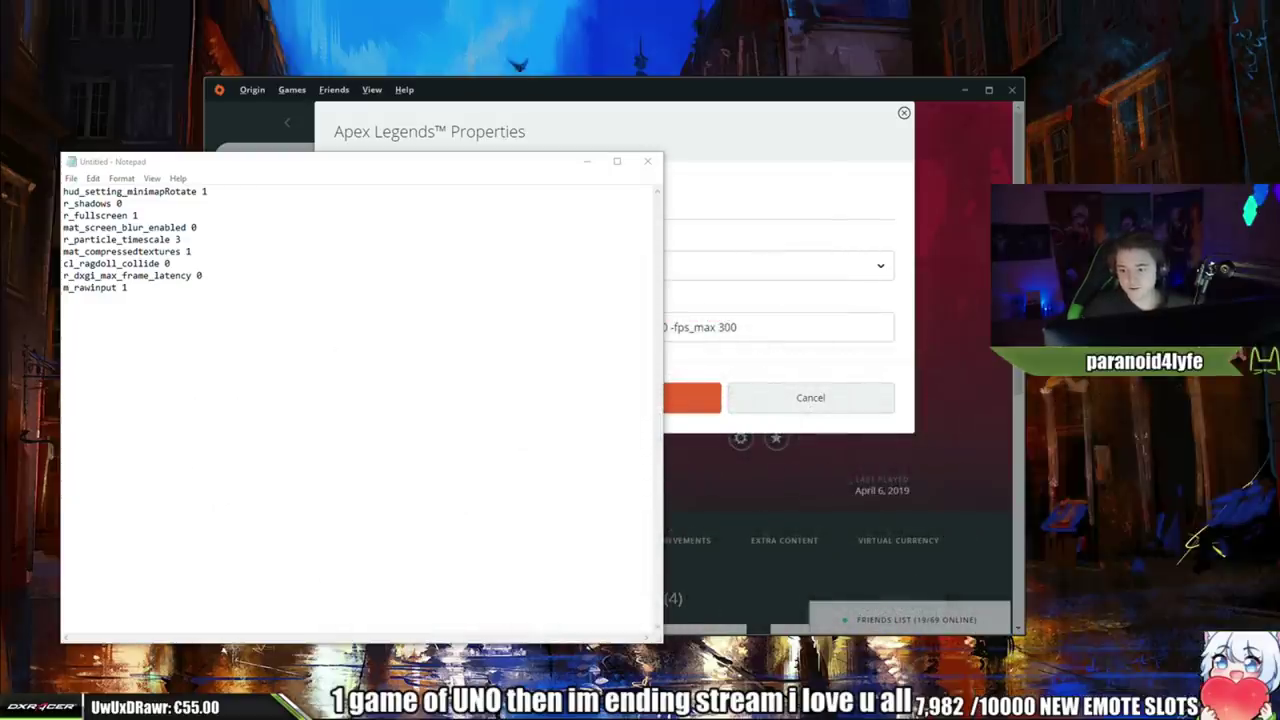
Bring the Registry Editor window fully into view and select HKEY_CURRENT_USER\System\GameConfigStore\Children
{"action": "left_click_drag", "start_coordinate": [1279, 137], "coordinate": [691, 120]}
{"action": "left_click", "coordinate": [662, 322]}
{"action": "scroll", "coordinate": [746, 360], "scroll_direction": "down", "scroll_amount": 8}
{"action": "scroll", "coordinate": [747, 358], "scroll_direction": "up", "scroll_amount": 8}
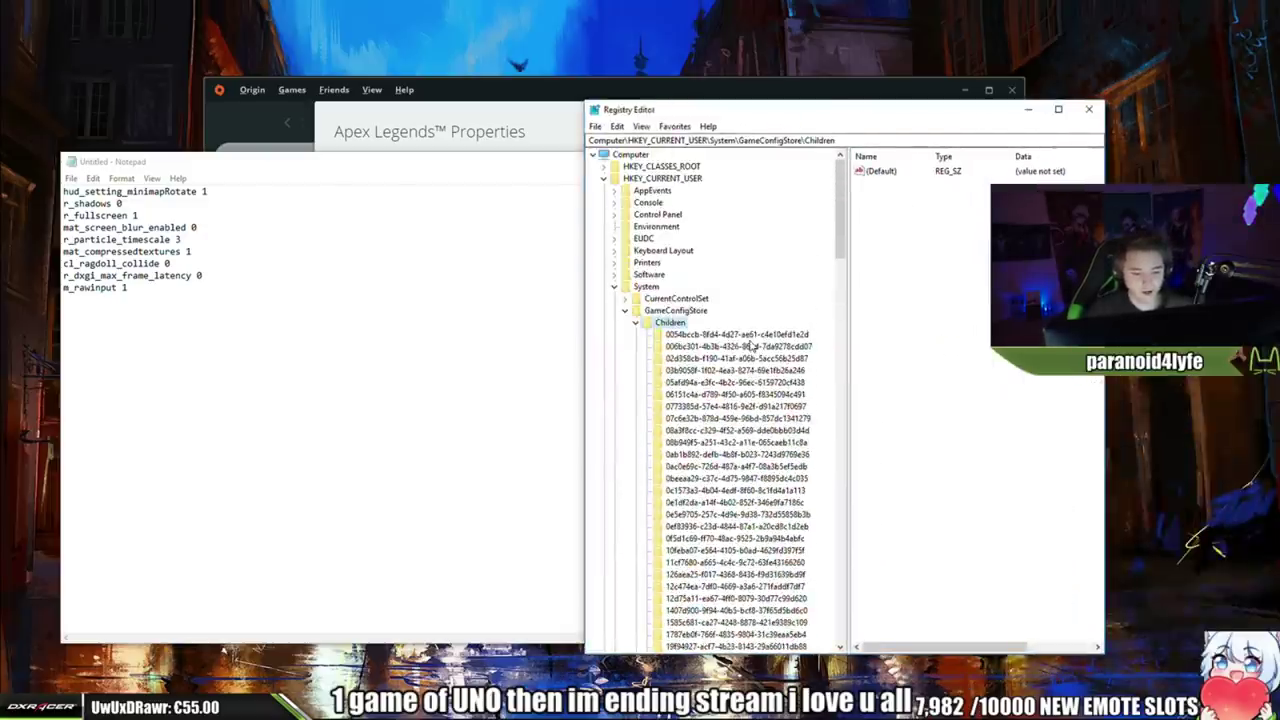
Search the registry from the GameConfigStore Children key for "apex"
{"action": "key", "text": "ctrl+f"}
{"action": "type", "text": "apex"}
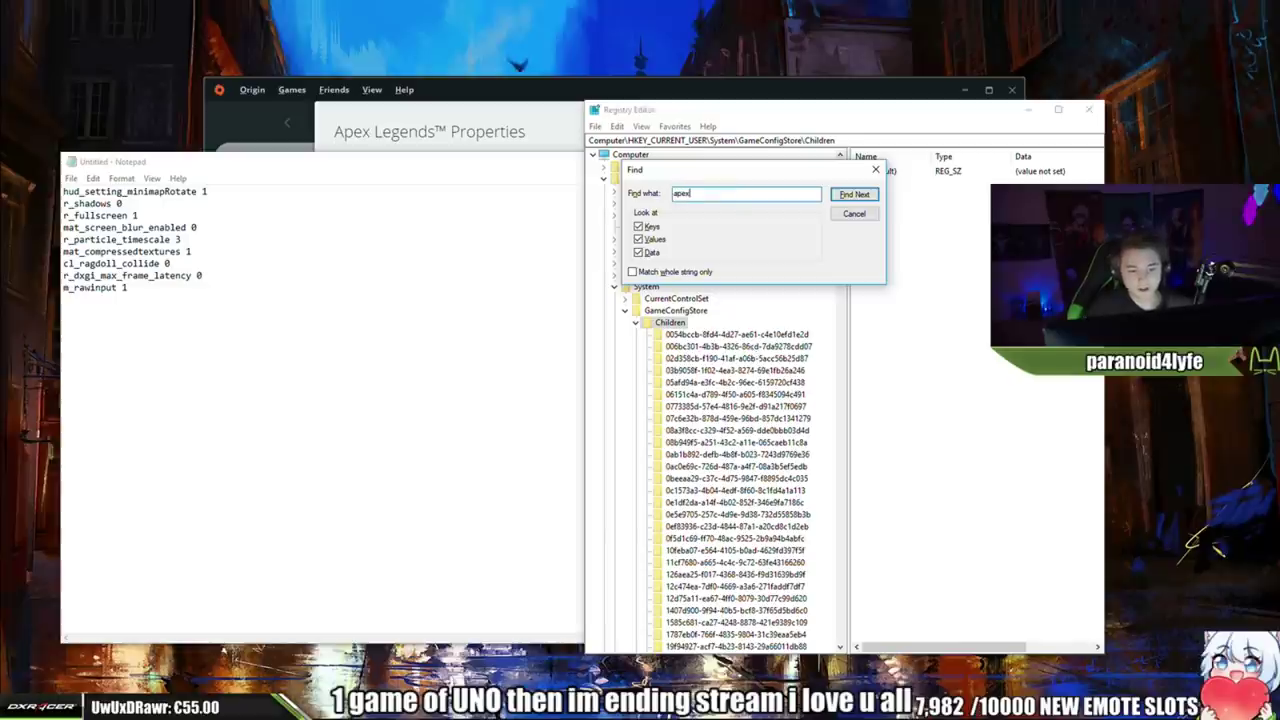
{"action": "key", "text": "Return"}
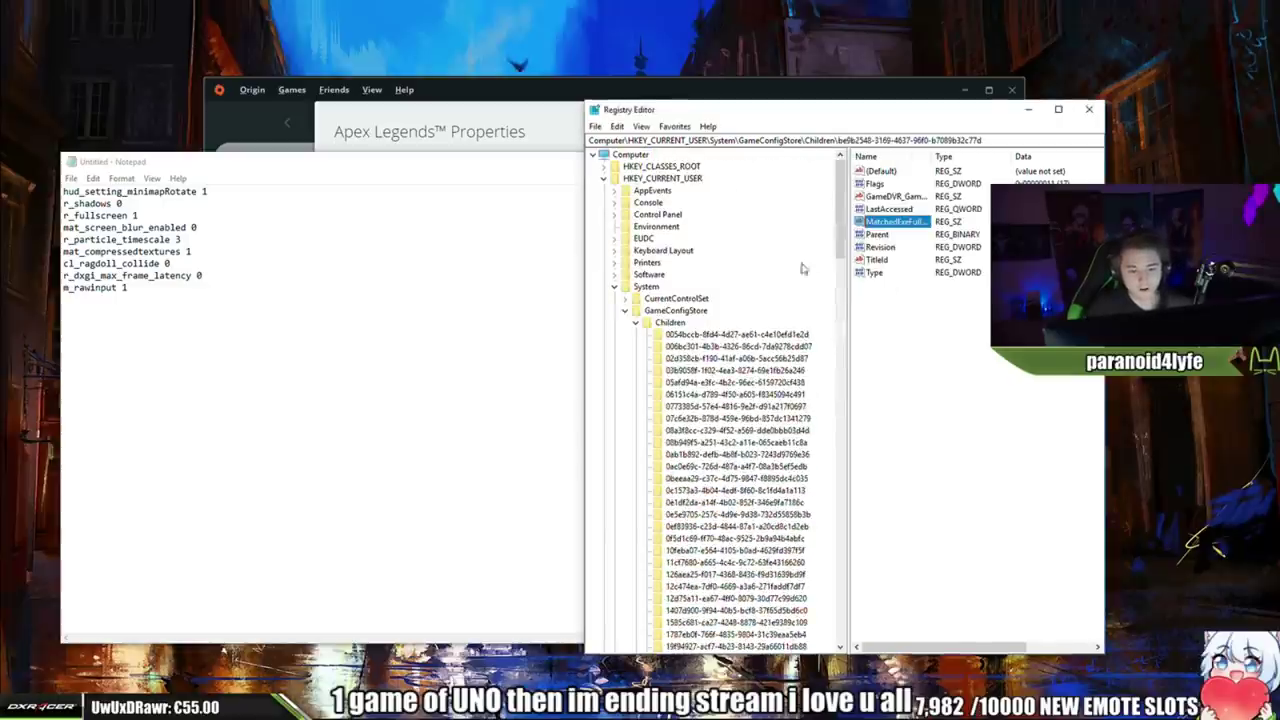
Browse the game entries under GameConfigStore\Children and inspect the values of two of the child keys
{"action": "left_click_drag", "start_coordinate": [839, 248], "coordinate": [838, 320]}
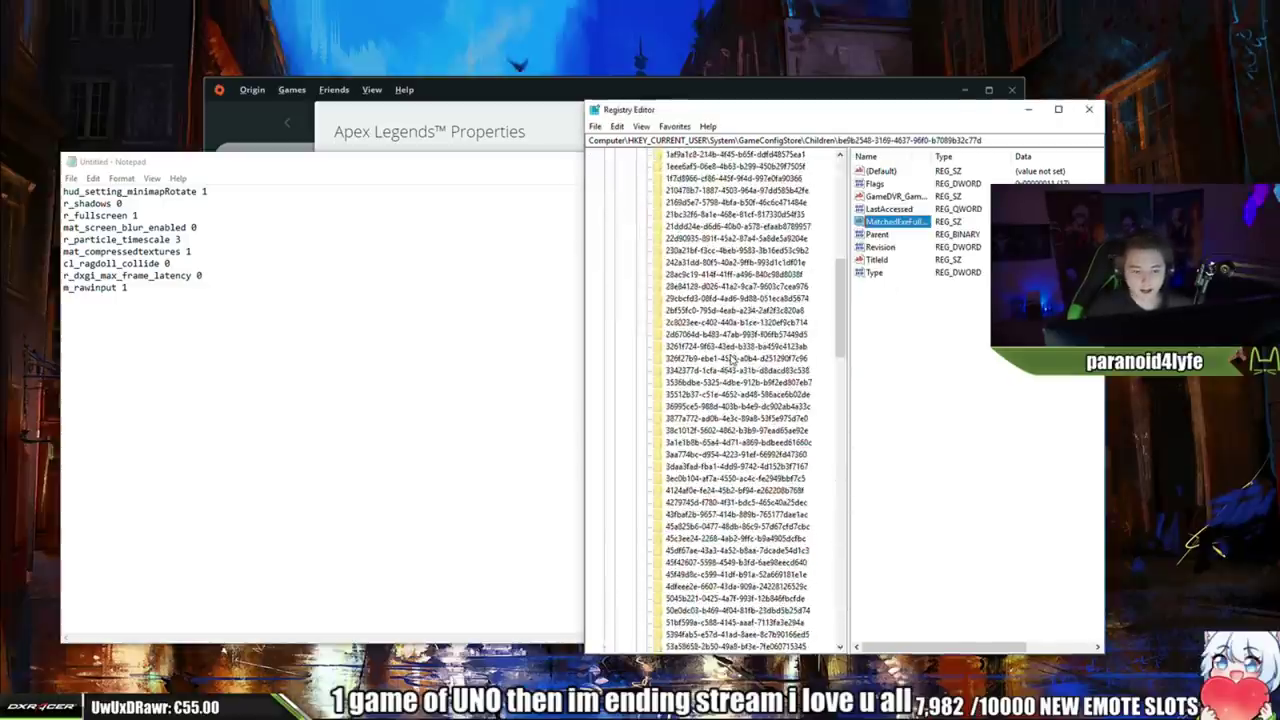
{"action": "left_click", "coordinate": [802, 357]}
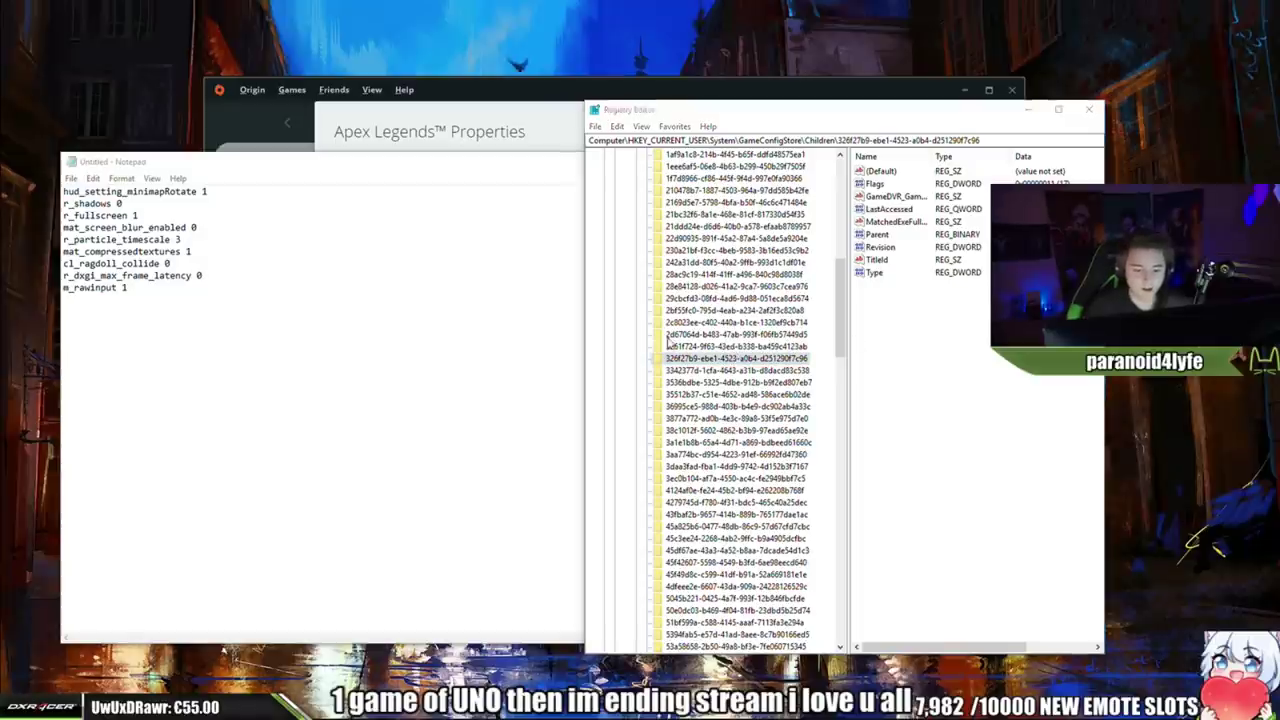
{"action": "scroll", "coordinate": [722, 357], "scroll_direction": "up", "scroll_amount": 12}
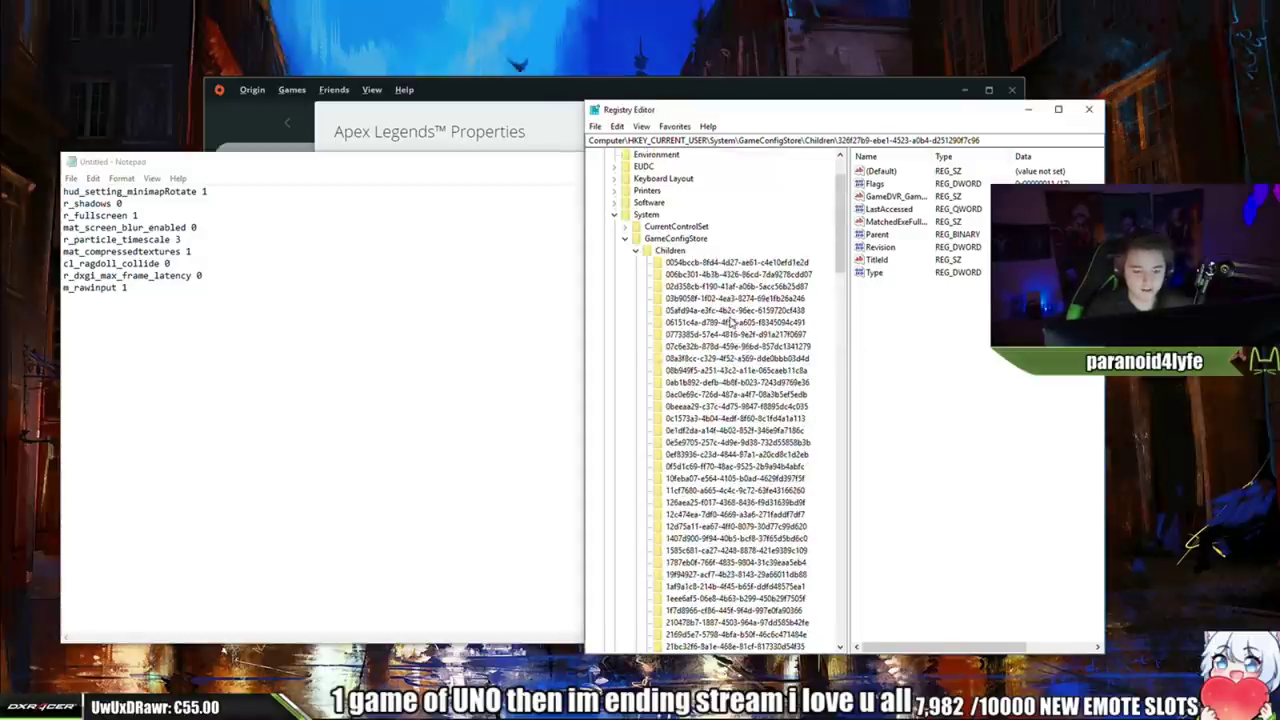
{"action": "right_click", "coordinate": [740, 336]}
{"action": "left_click", "coordinate": [880, 345]}
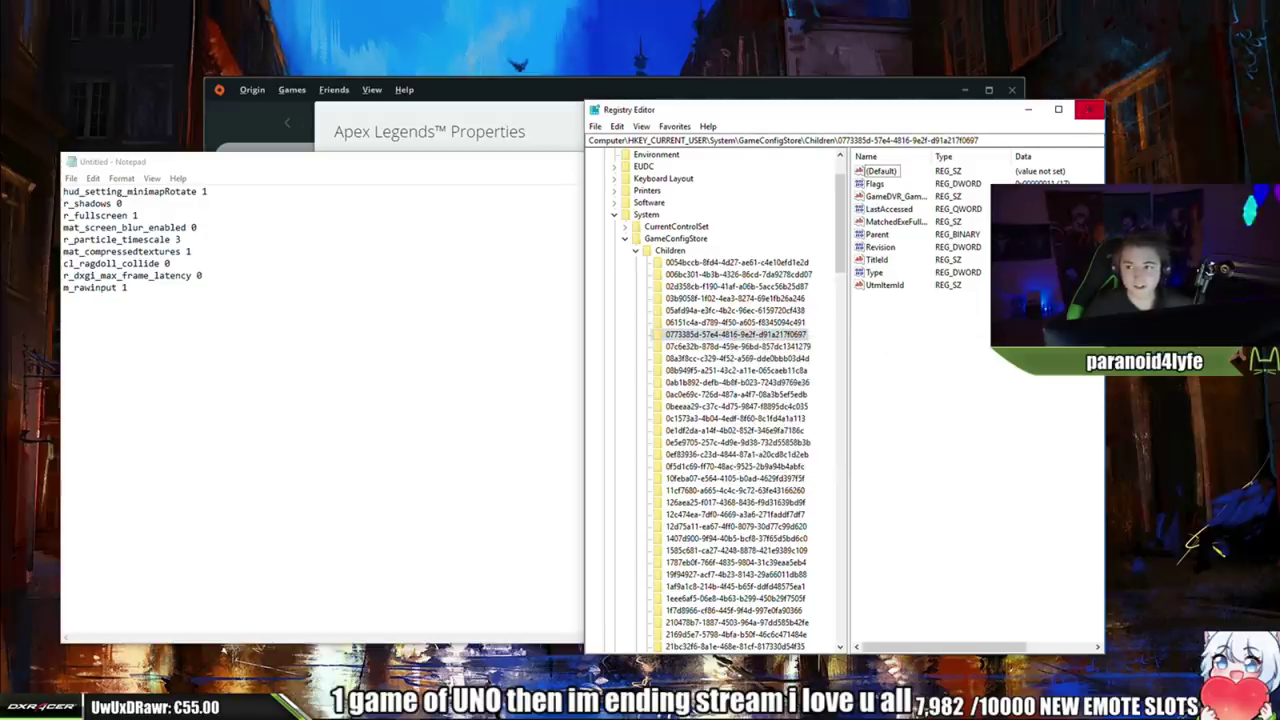
Reopen the Registry Editor and search for "r5apex.exe" from the selected key under GameConfigStore\Children
{"action": "left_click", "coordinate": [1090, 110]}
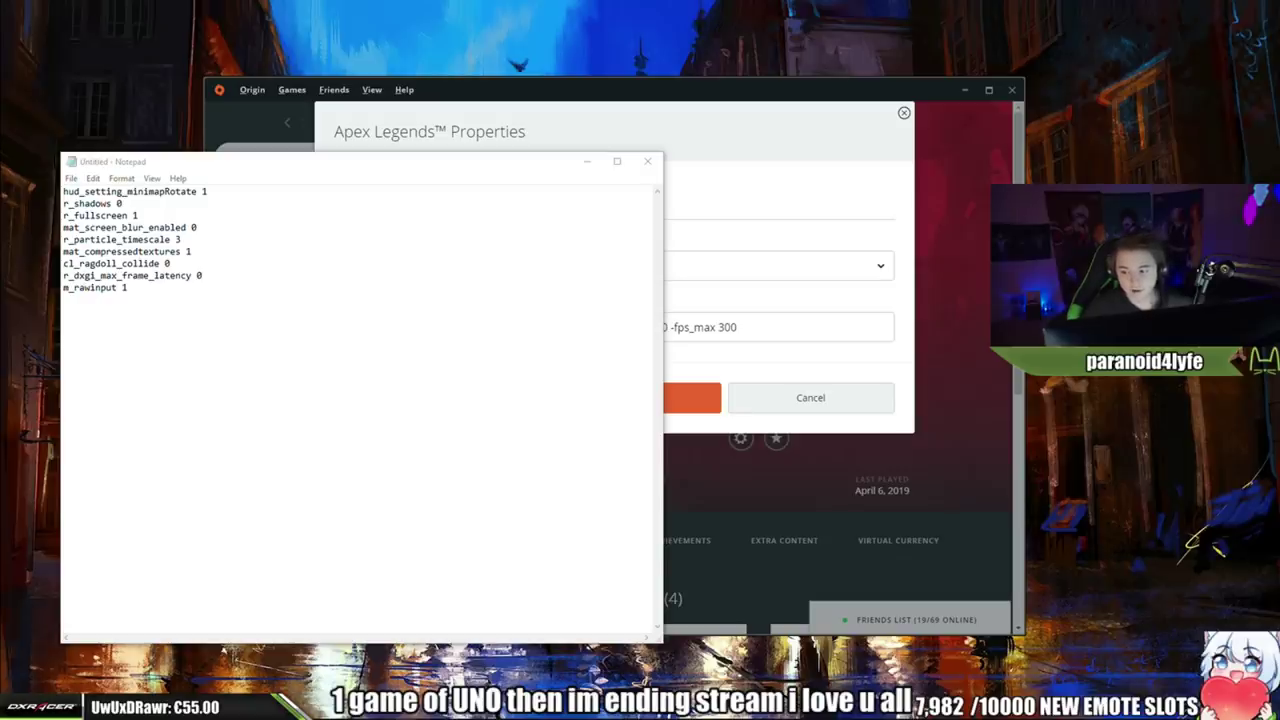
{"action": "left_click_drag", "start_coordinate": [1270, 305], "coordinate": [819, 187]}
{"action": "key", "text": "ctrl+f"}
{"action": "type", "text": "r56"}
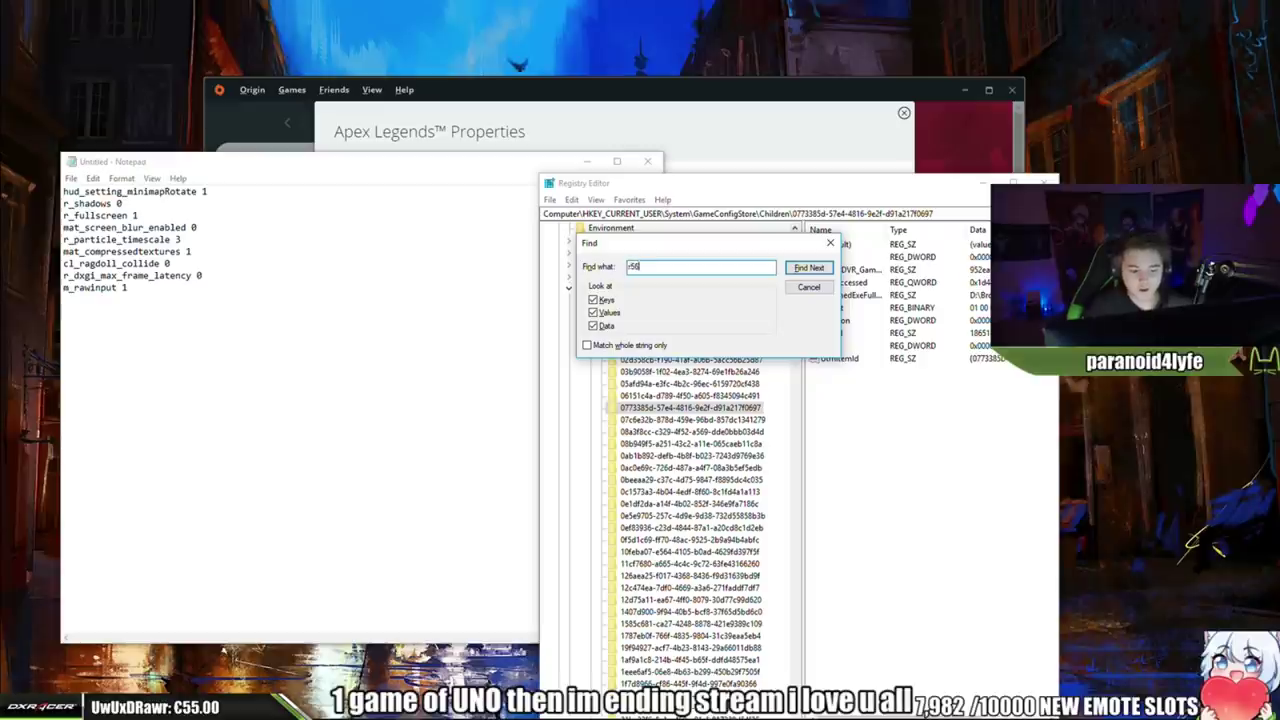
{"action": "type", "text": "pex.exe"}
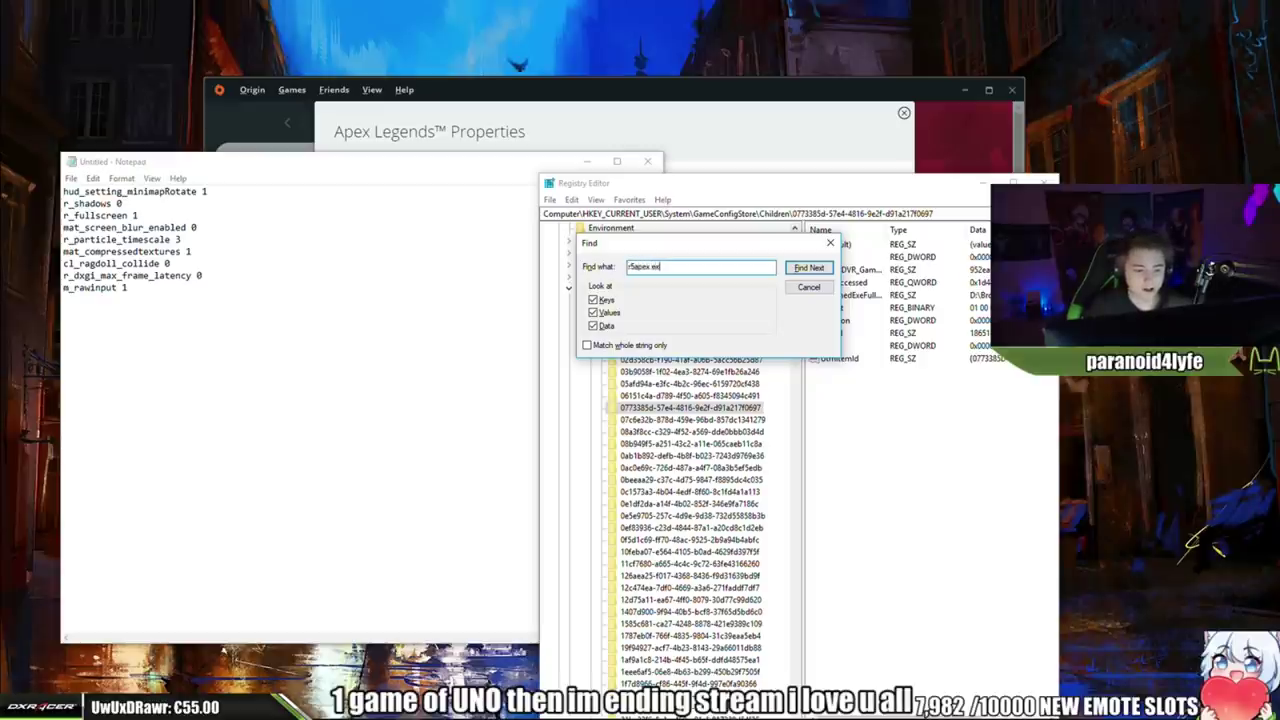
{"action": "key", "text": "Return"}
{"action": "scroll", "coordinate": [766, 486], "scroll_direction": "up", "scroll_amount": 2}
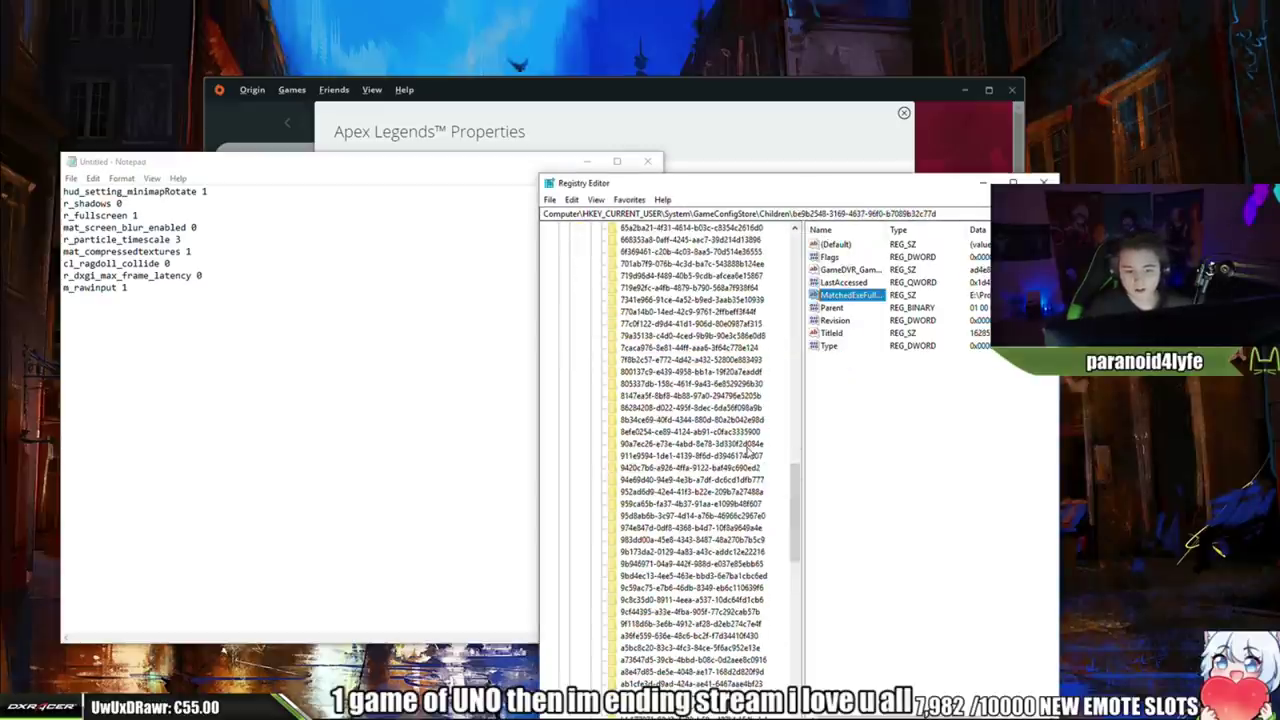
{"action": "key", "text": "ctrl+f"}
{"action": "key", "text": "BackSpace"}
{"action": "left_click", "coordinate": [829, 243]}
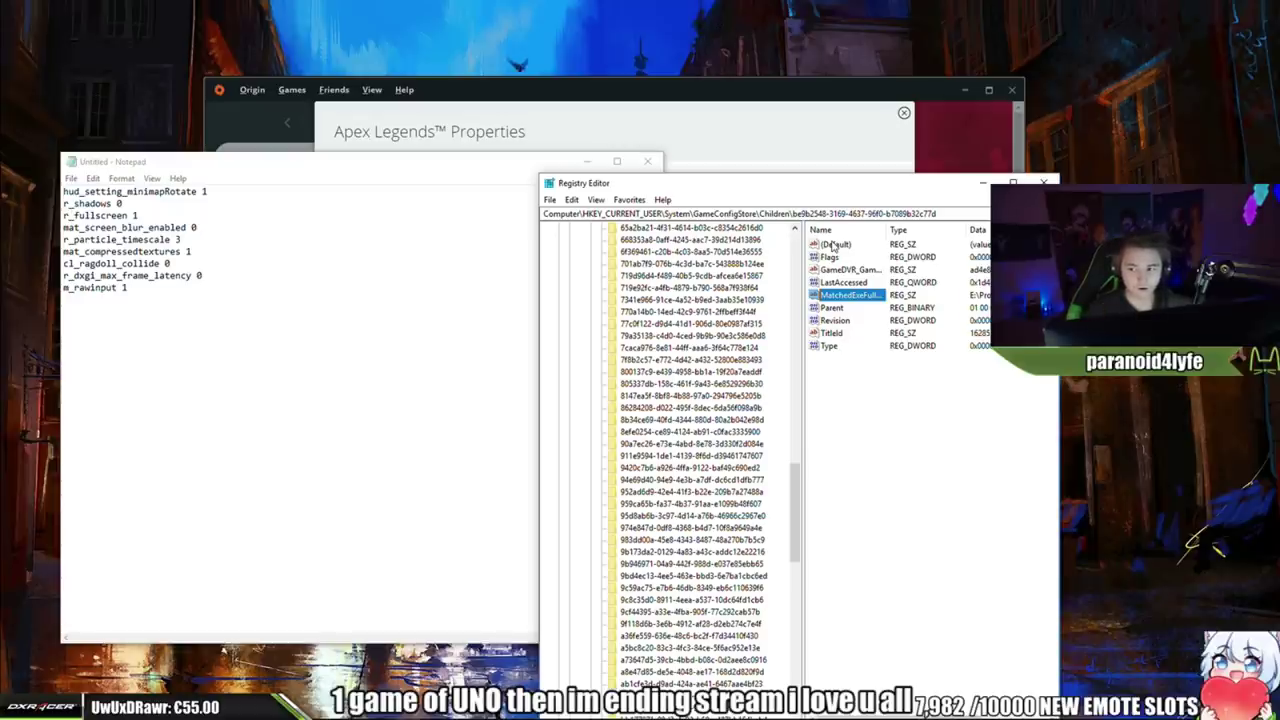
Close the Registry Editor after bringing the found entry's values into view, and return to the untitled config in Notepad
{"action": "left_click_drag", "start_coordinate": [771, 185], "coordinate": [780, 111]}
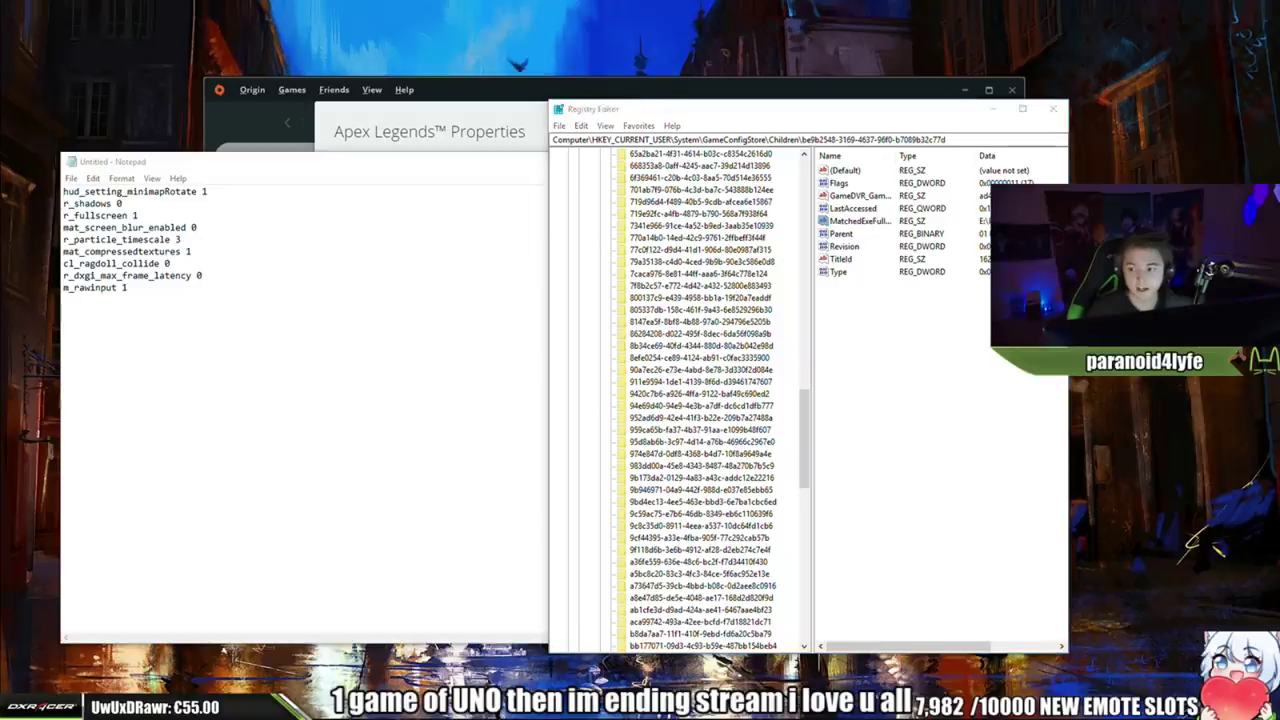
{"action": "left_click", "coordinate": [1058, 108]}
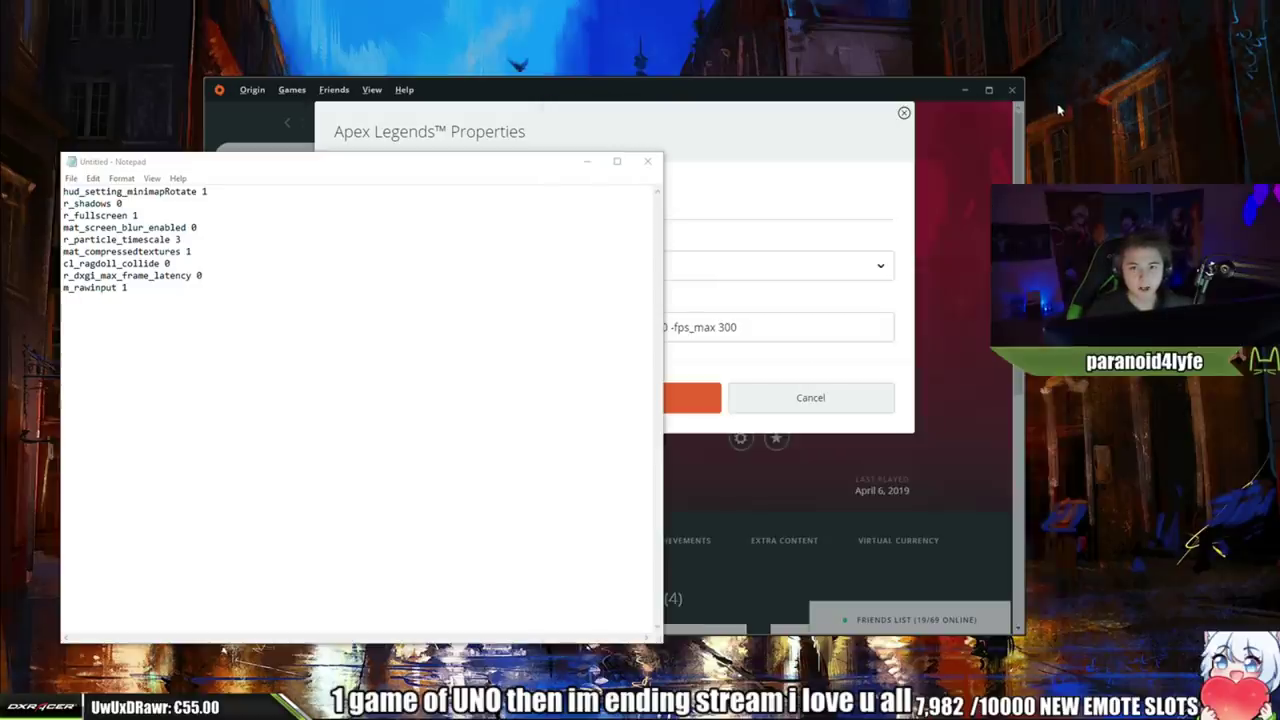
{"action": "left_click", "coordinate": [366, 397]}
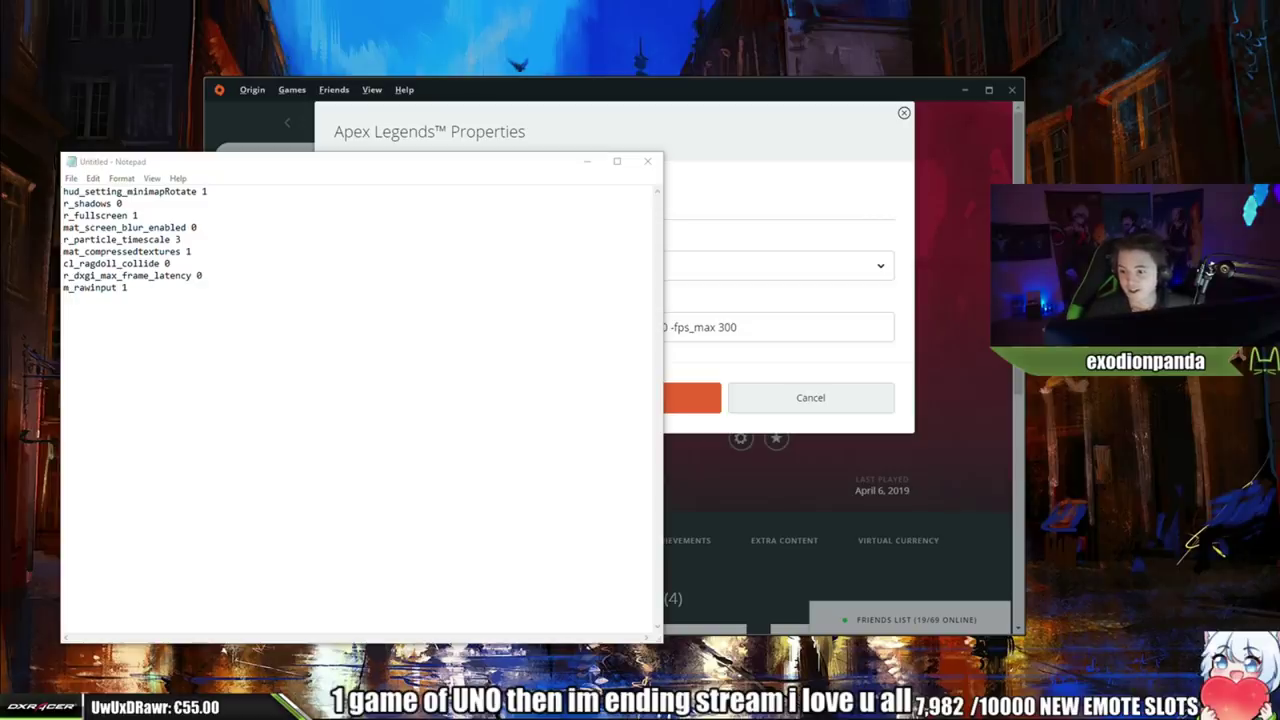
{"action": "left_click", "coordinate": [368, 282]}
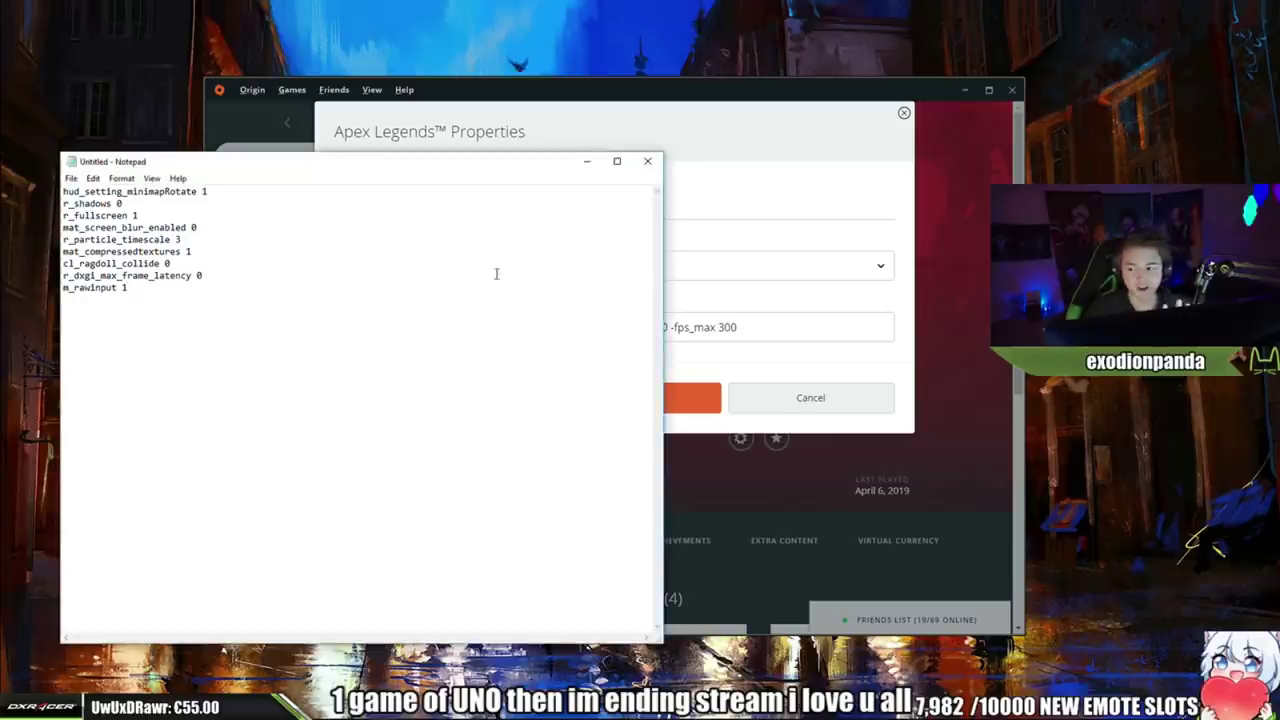